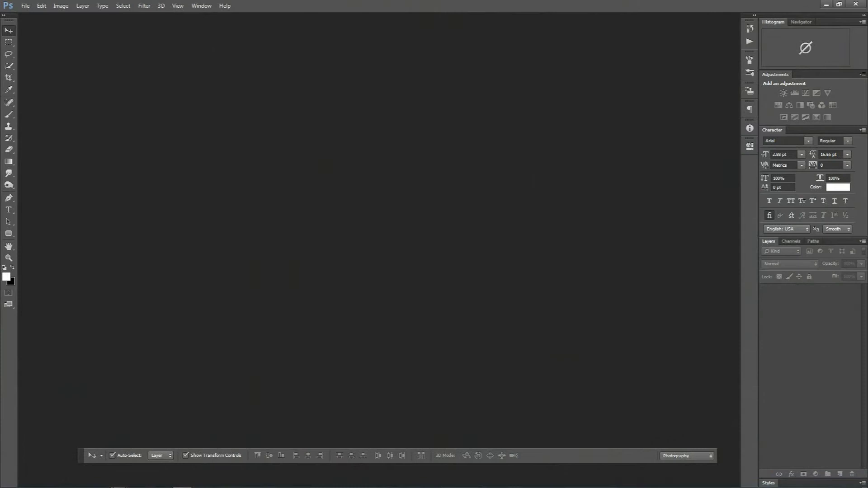
Step: Open the misty forest path photo from the source image folder in Photoshop
left_click(118, 481)
left_click(244, 445)
left_click(552, 125)
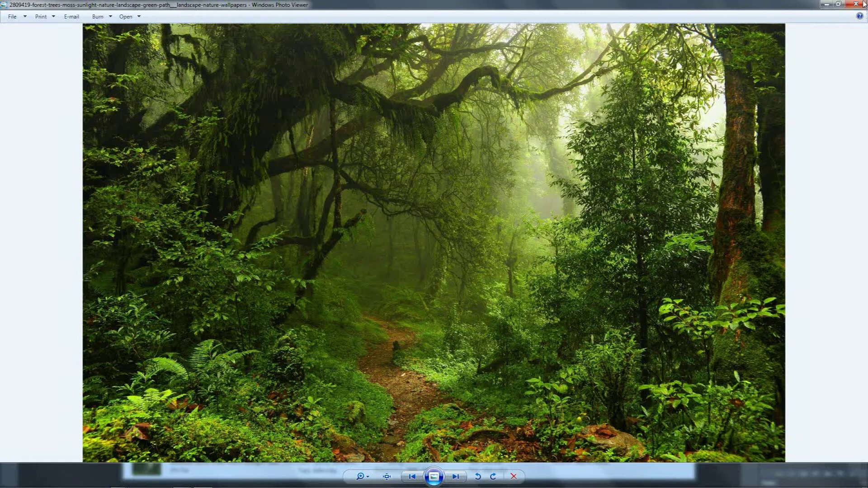
left_click(855, 4)
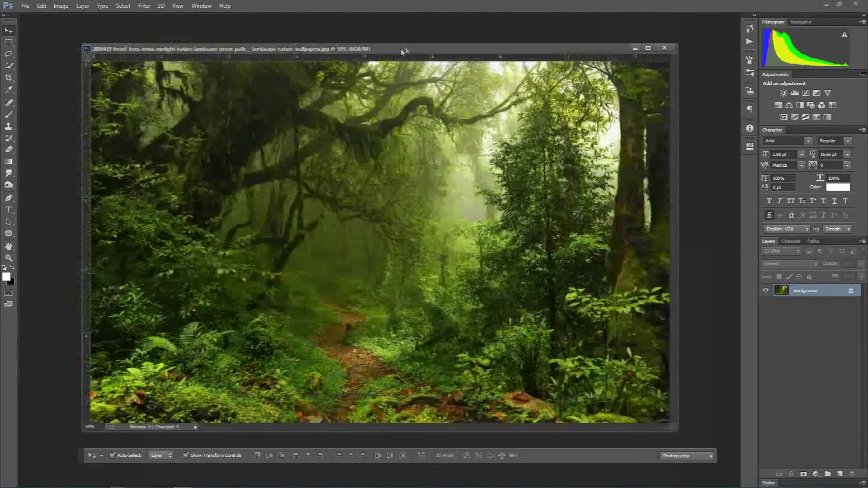
Step: Drag the orange mushroom photo into Photoshop as a second document
left_click_drag(403, 51, 409, 39)
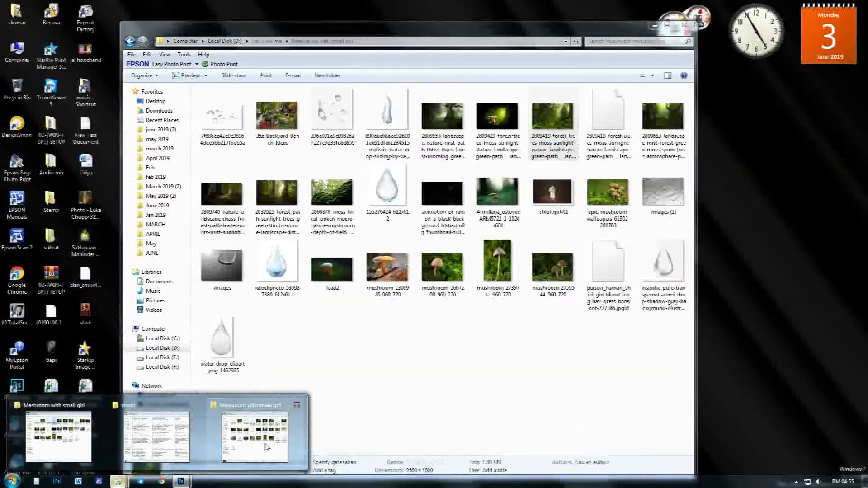
left_click(266, 446)
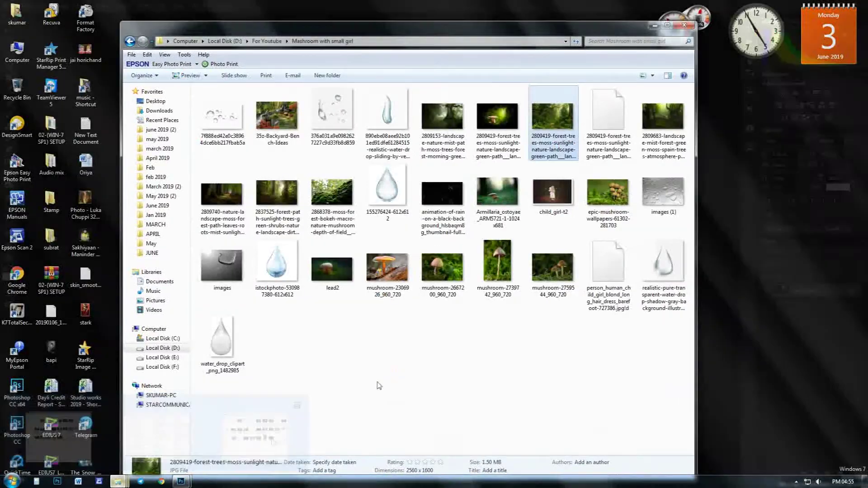
left_click_drag(388, 266, 48, 277)
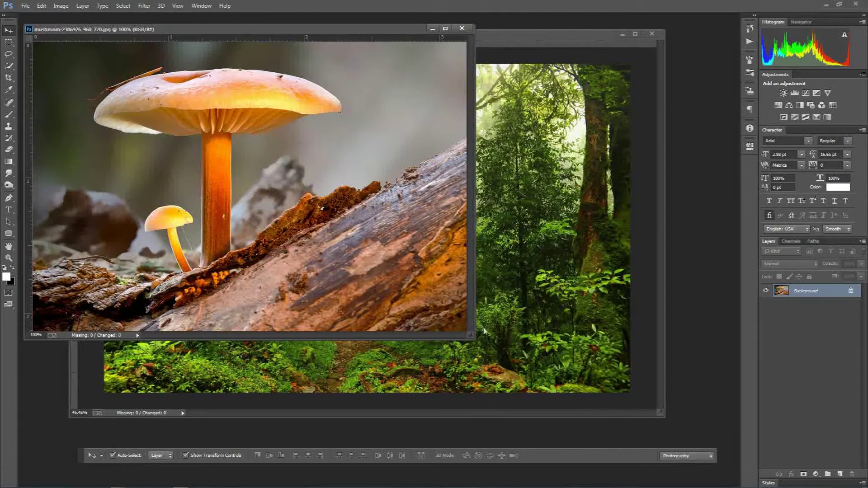
scroll(250, 190, "up", 2)
scroll(250, 190, "up", 1)
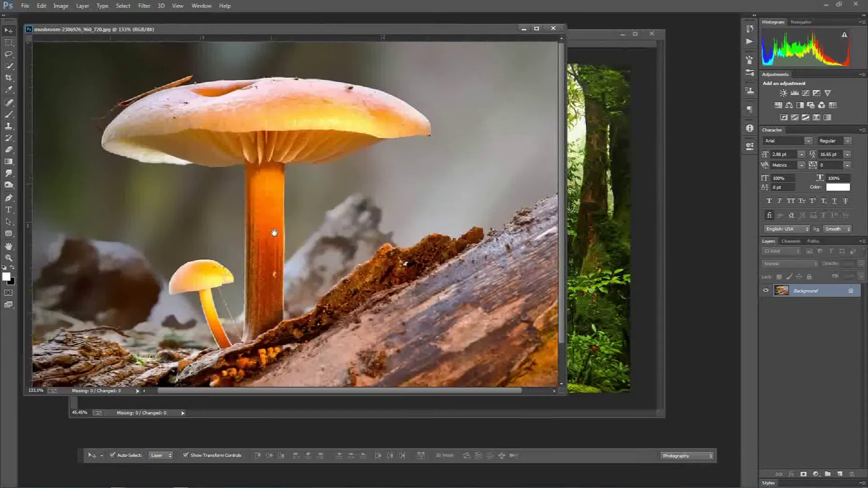
scroll(252, 184, "down", 2)
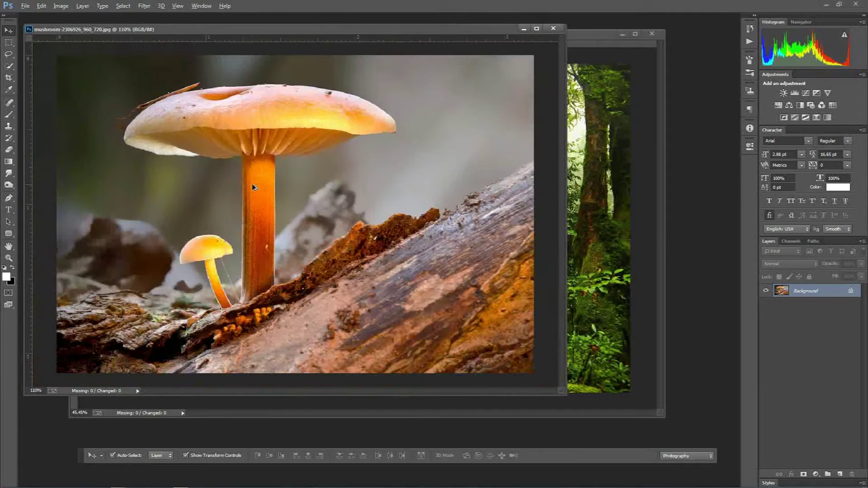
Step: Quick-select the large mushroom cap, its stem and the small mushroom
left_click(9, 65)
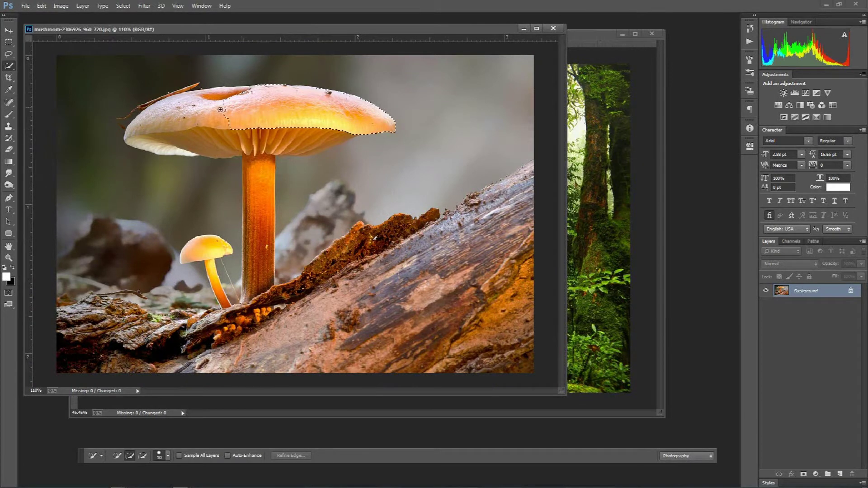
mouse_move(266, 105)
left_mouse_down()
mouse_move(315, 147)
mouse_move(366, 114)
left_mouse_up()
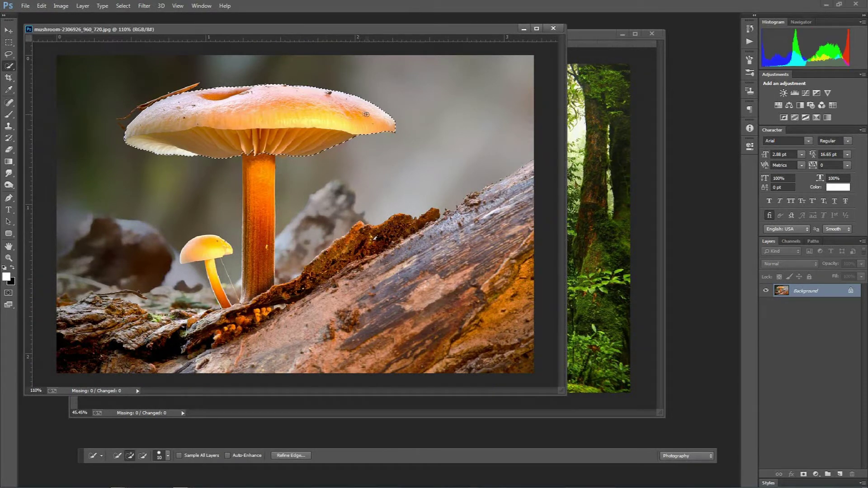
mouse_move(253, 153)
left_mouse_down()
mouse_move(248, 247)
mouse_move(213, 270)
left_mouse_up()
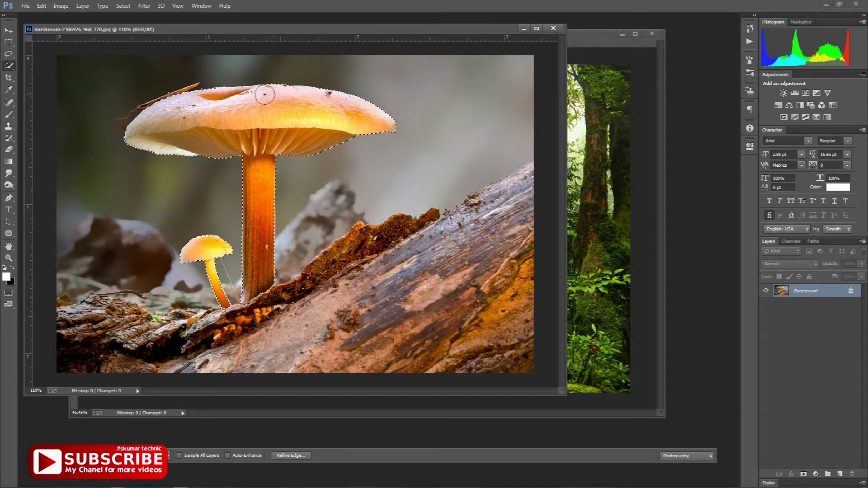
Step: Refine the selection edge with Smart Radius and Contrast raised to 21
right_click(323, 119)
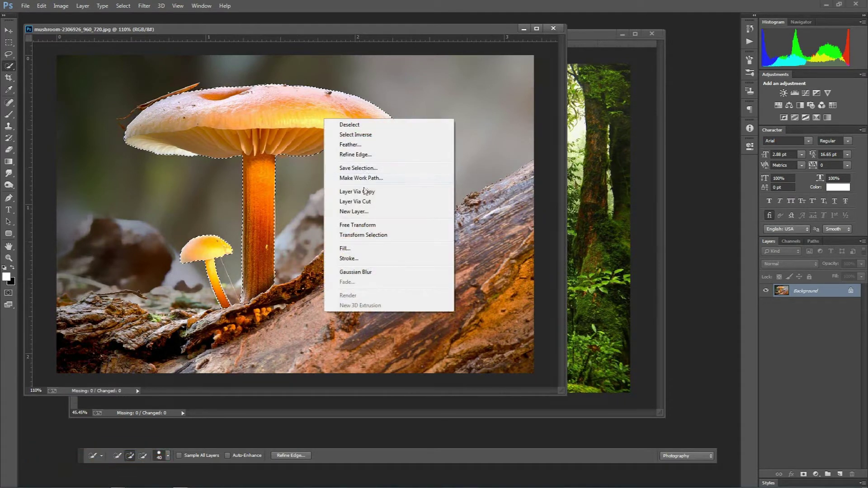
left_click(361, 155)
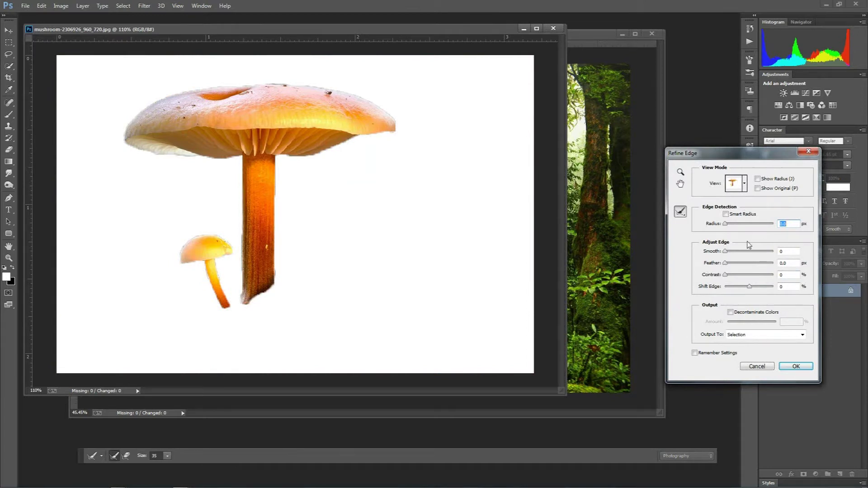
left_click(725, 215)
left_click_drag(731, 226, 729, 226)
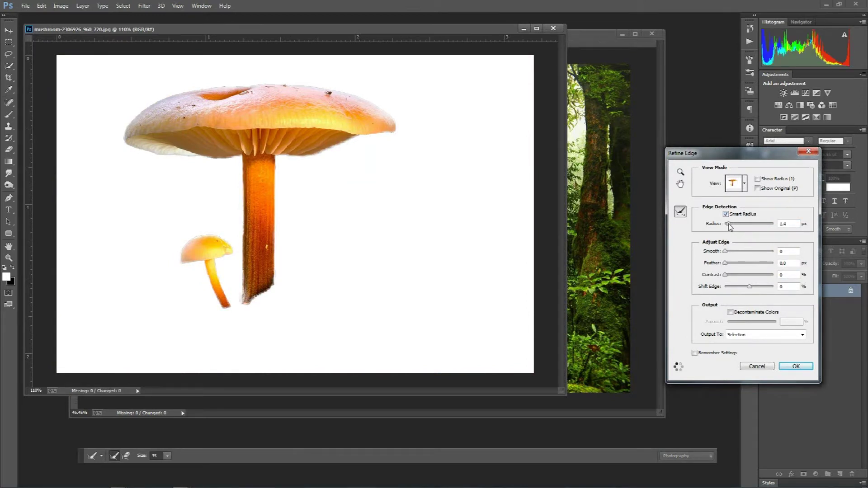
left_click_drag(724, 274, 730, 274)
left_click(725, 214)
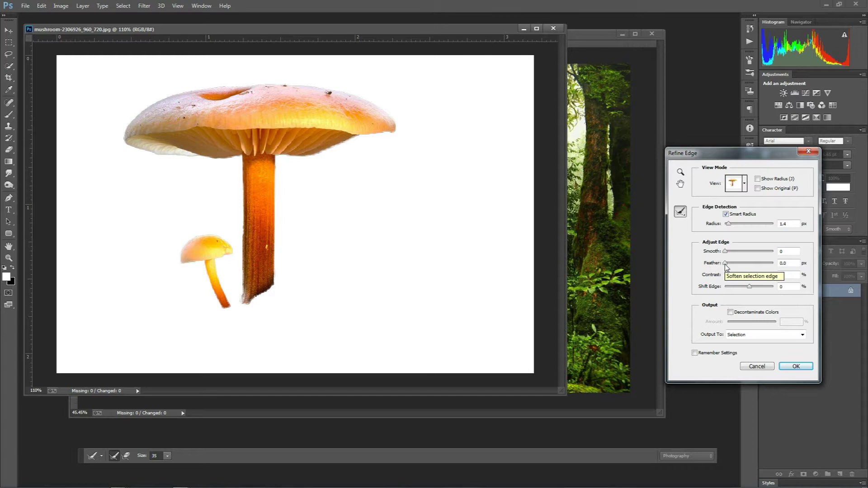
left_click_drag(729, 275, 736, 274)
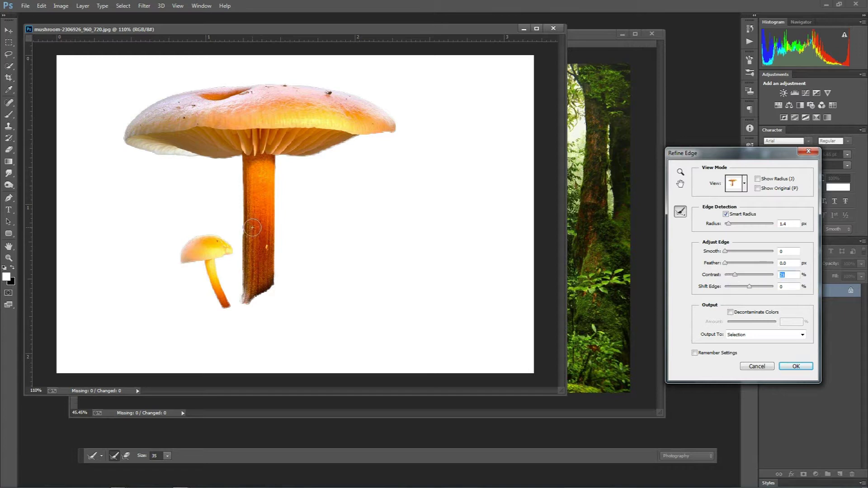
left_click(795, 367)
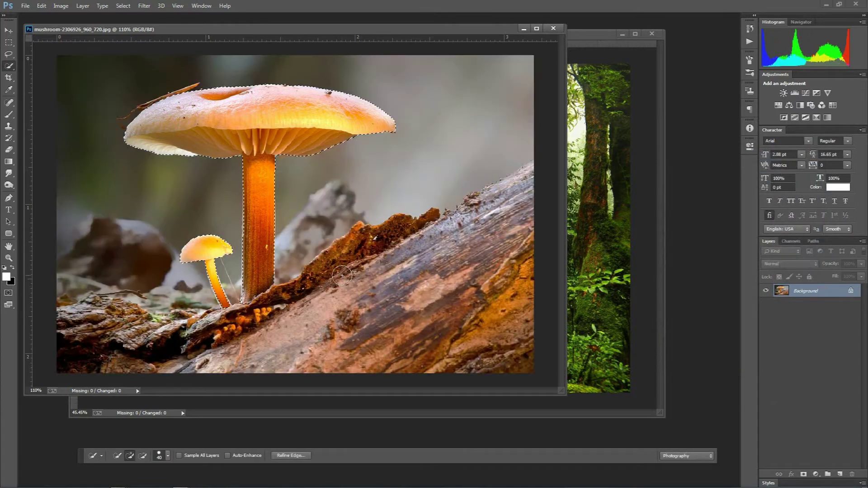
Step: Mask the mushrooms, move them into the forest document, and scale them onto the path
left_click(802, 476)
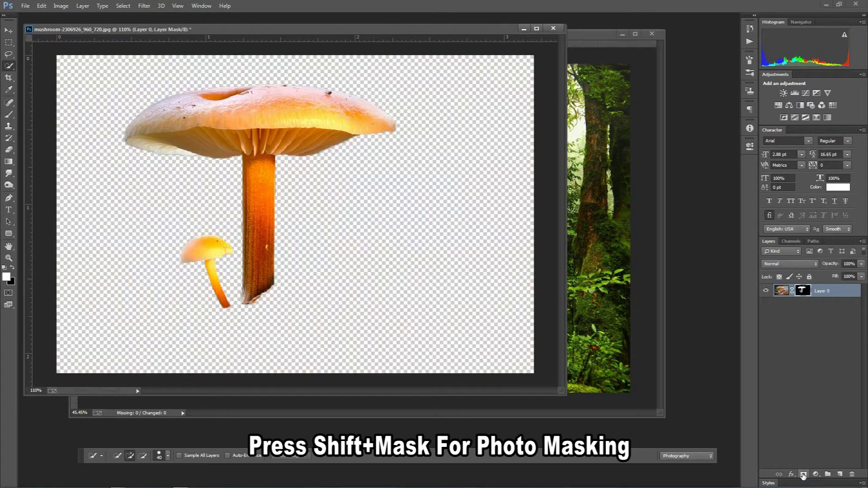
left_click(8, 31)
mouse_move(274, 130)
left_mouse_down()
mouse_move(583, 189)
mouse_move(318, 274)
left_mouse_up()
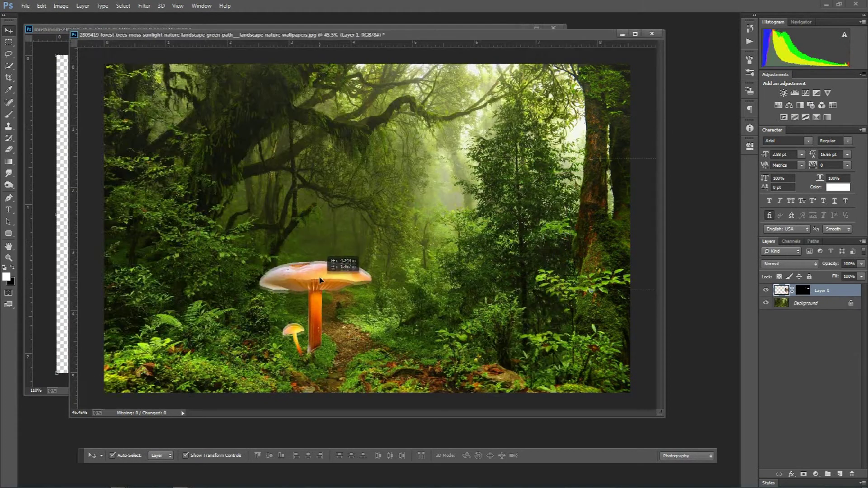
key("ctrl+t")
left_click_drag(431, 251, 477, 217)
left_click_drag(369, 252, 376, 248)
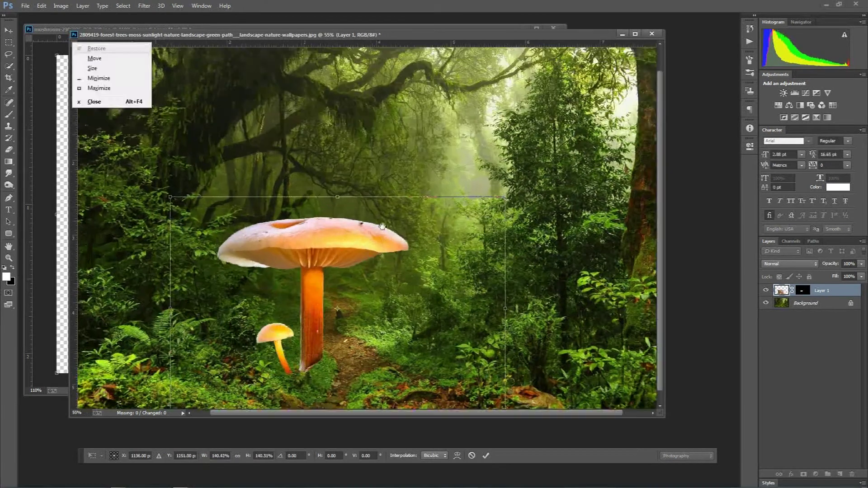
left_click_drag(475, 210, 464, 215)
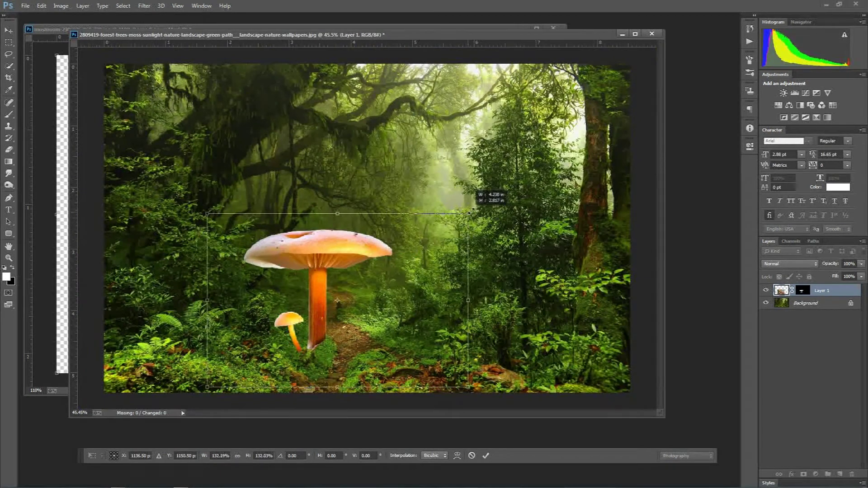
key("Return")
Step: Erase the mushroom stem bases into the moss with a 12 px eraser
scroll(327, 257, "up", 1)
scroll(327, 257, "up", 5)
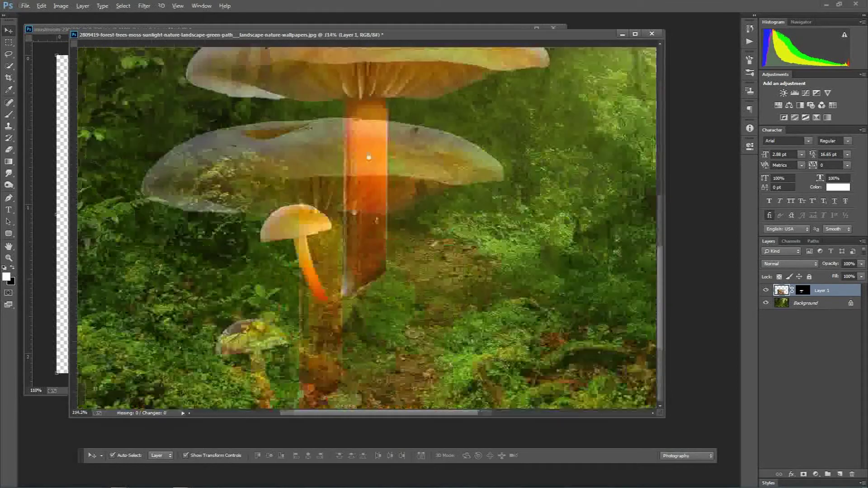
key("e")
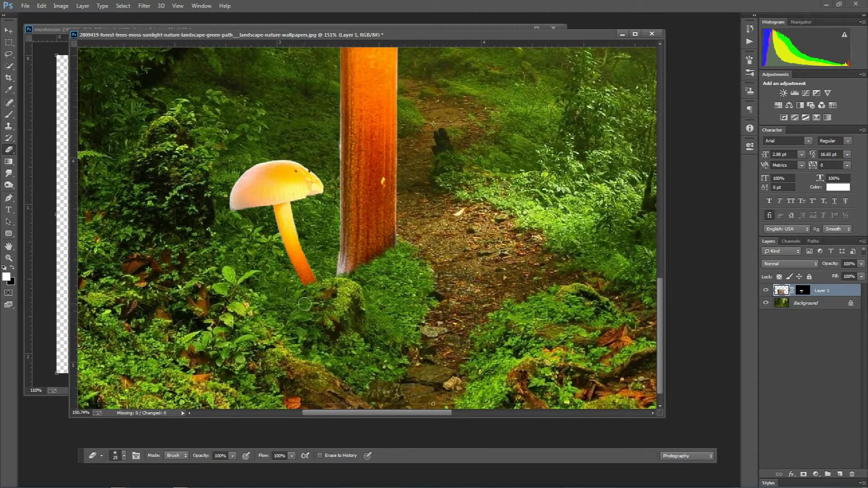
right_click(304, 304)
left_click_drag(356, 326, 347, 322)
left_click(310, 289)
left_click(8, 30)
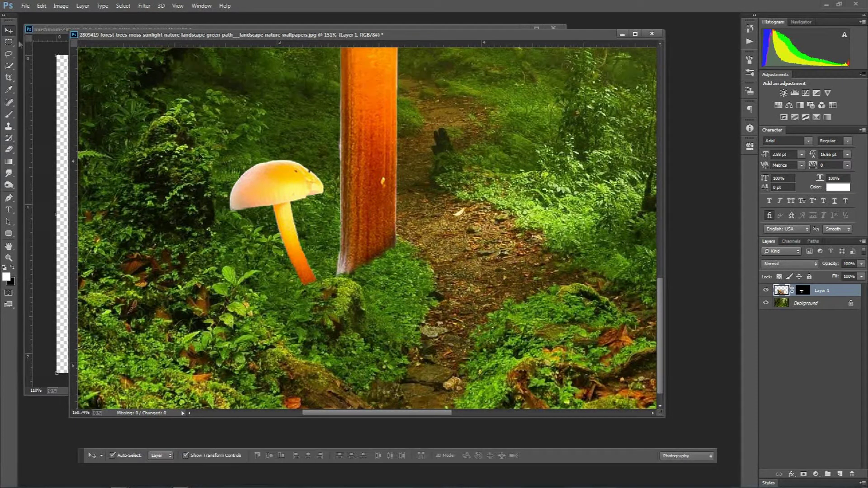
scroll(349, 266, "down", 2)
scroll(344, 264, "down", 3)
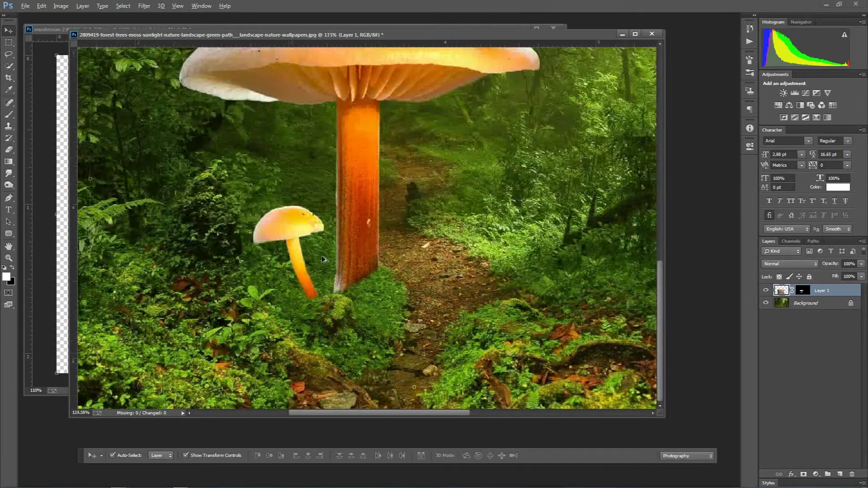
scroll(337, 261, "down", 3)
scroll(328, 259, "down", 2)
Step: Make the forest background layer active and start a Tilt-Shift blur on it
left_click(831, 309)
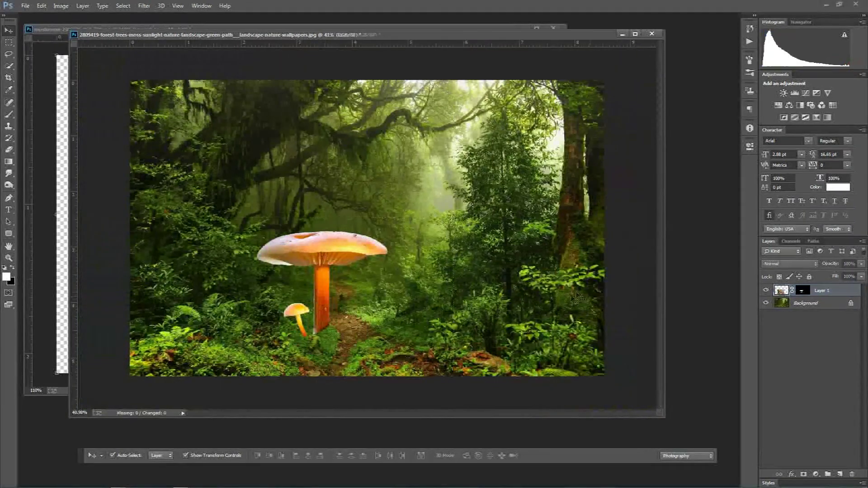
left_click(832, 304)
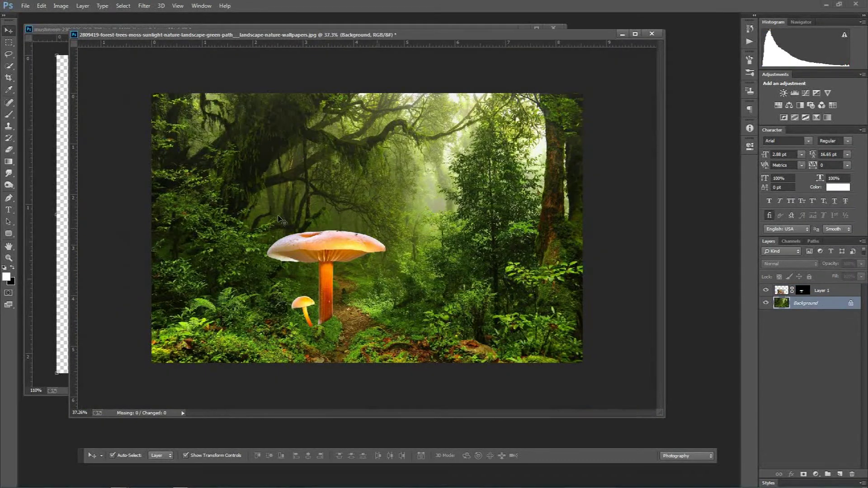
left_click(144, 6)
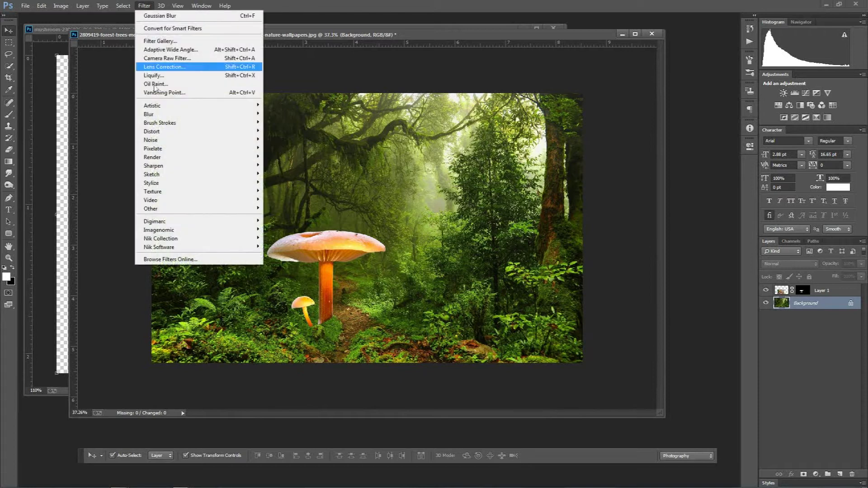
mouse_move(177, 114)
left_click(298, 131)
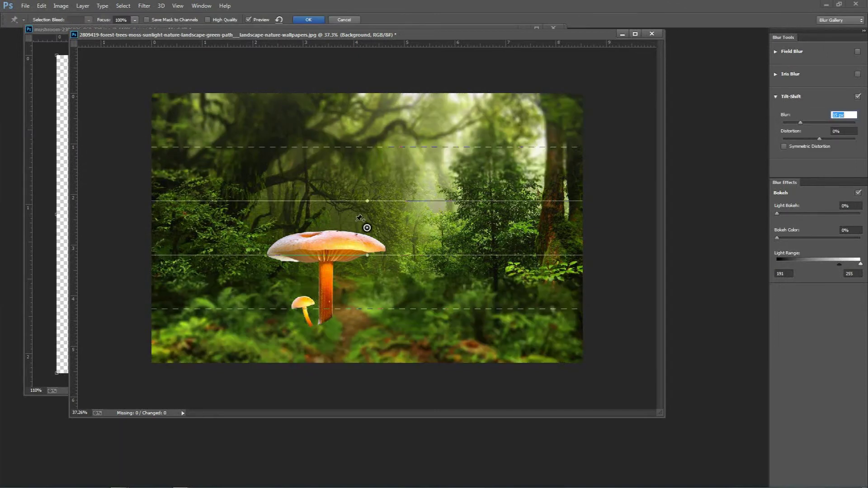
Step: Place the sharp band on the mushrooms, set blur to about 35 px, and apply
mouse_move(367, 227)
left_mouse_down()
mouse_move(356, 310)
mouse_move(342, 318)
mouse_move(350, 313)
left_mouse_up()
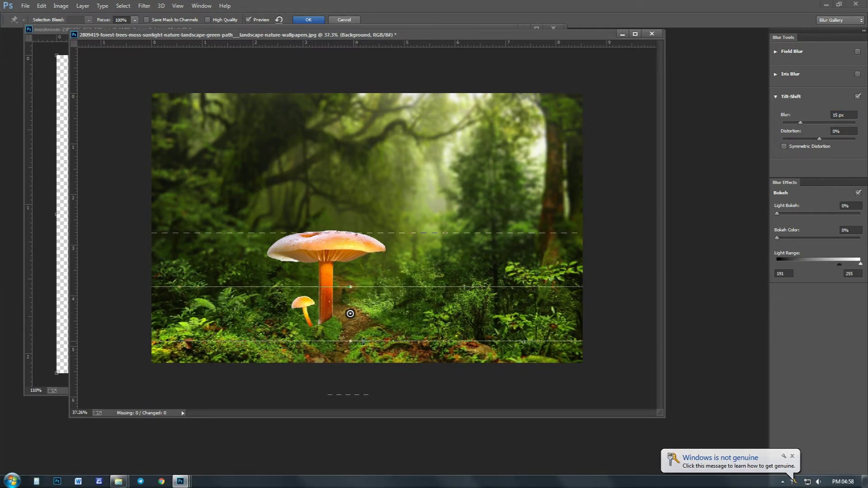
left_click_drag(370, 340, 367, 329)
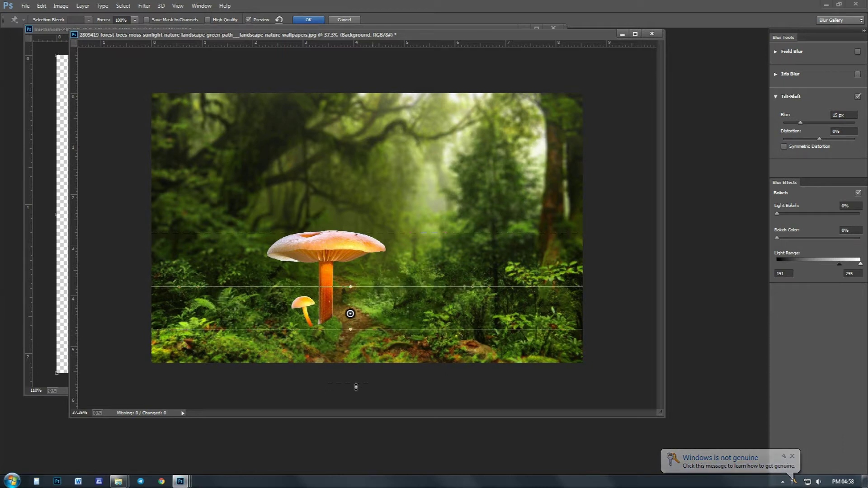
left_click_drag(358, 384, 368, 368)
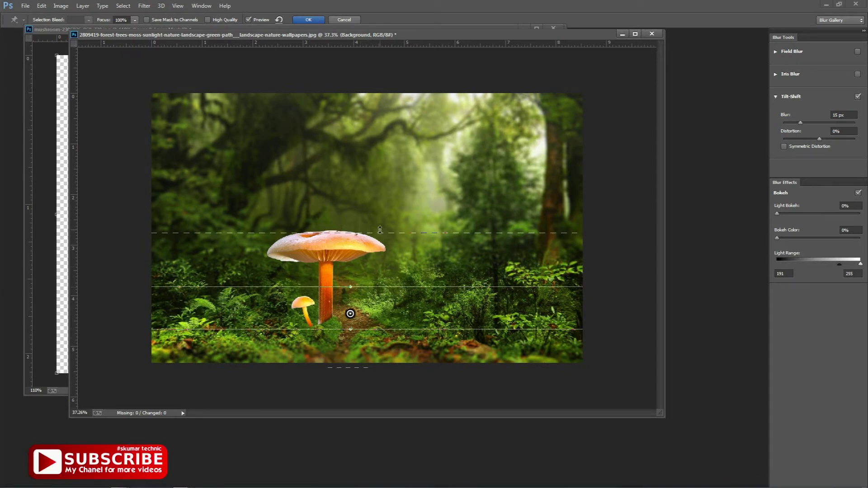
left_click_drag(379, 231, 380, 226)
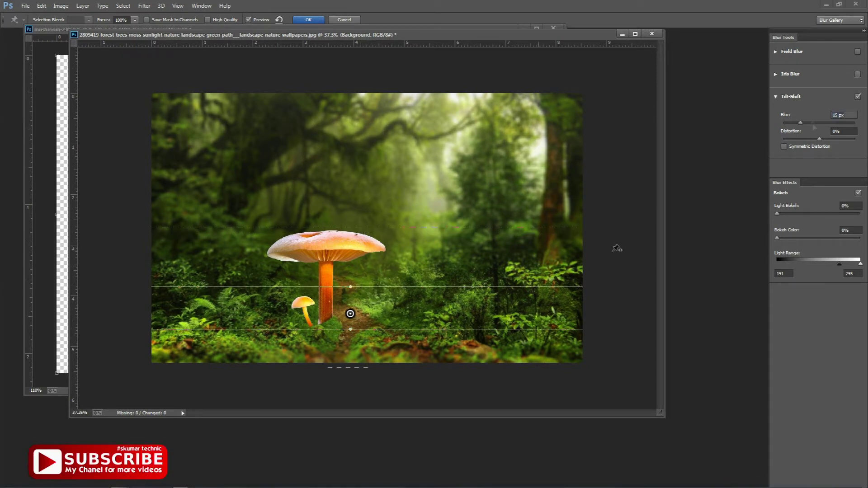
left_click_drag(799, 122, 812, 126)
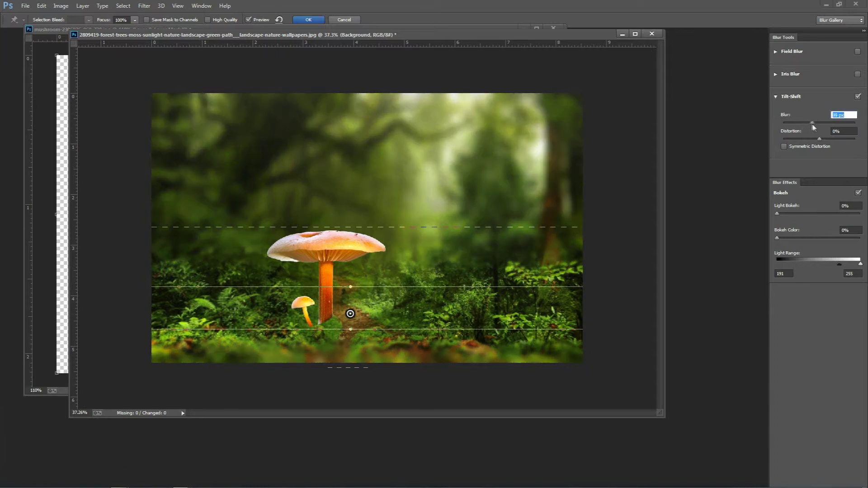
left_click_drag(811, 125, 813, 127)
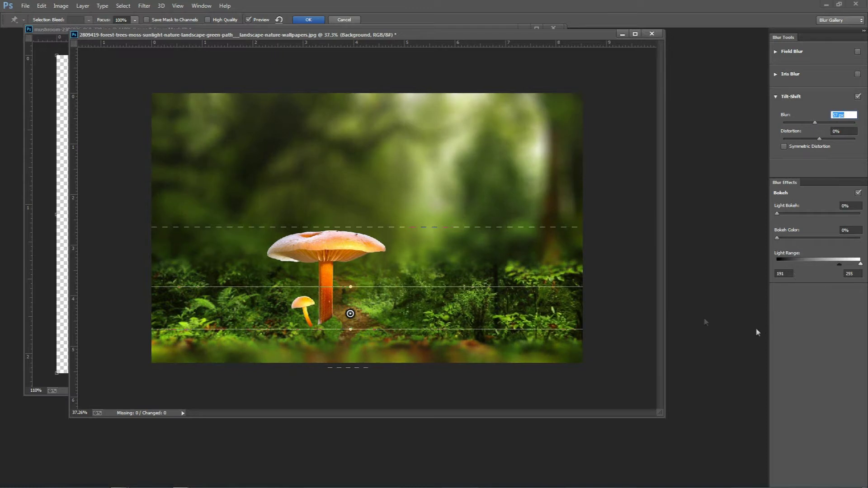
left_click(312, 21)
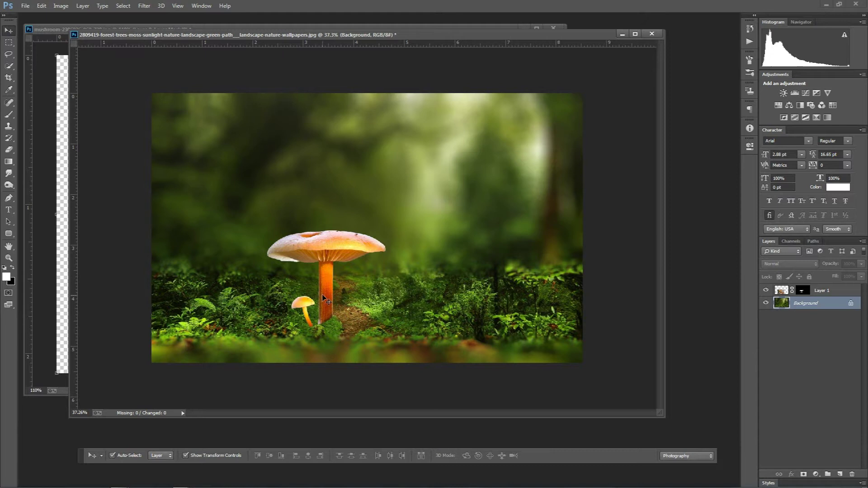
Step: Drag the rain-on-black image from the source folder into the composition
left_click(322, 295)
scroll(322, 290, "down", 1)
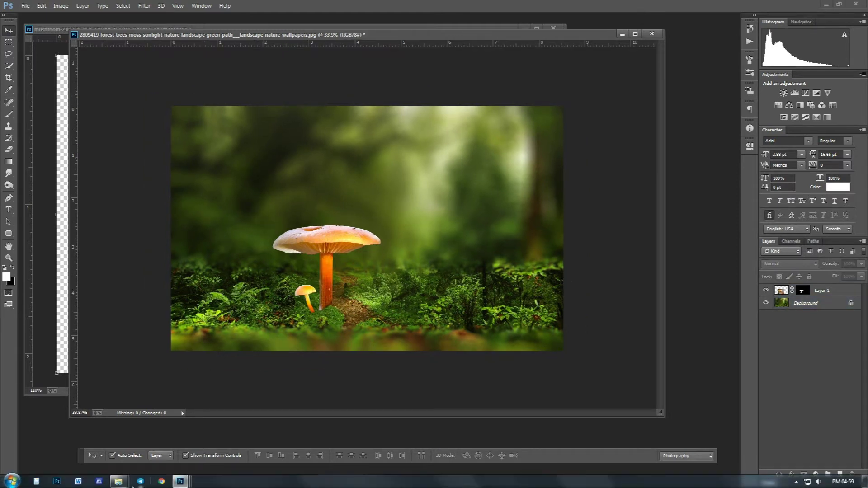
mouse_move(118, 481)
left_click(170, 443)
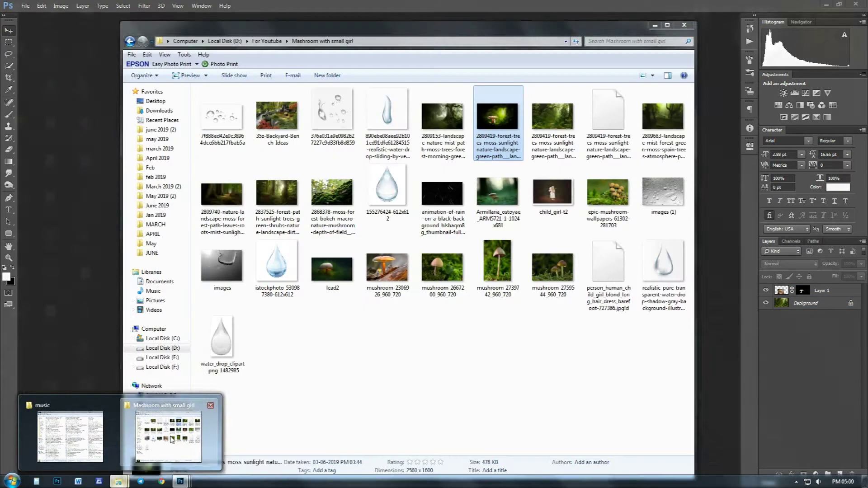
left_click_drag(446, 223, 107, 221)
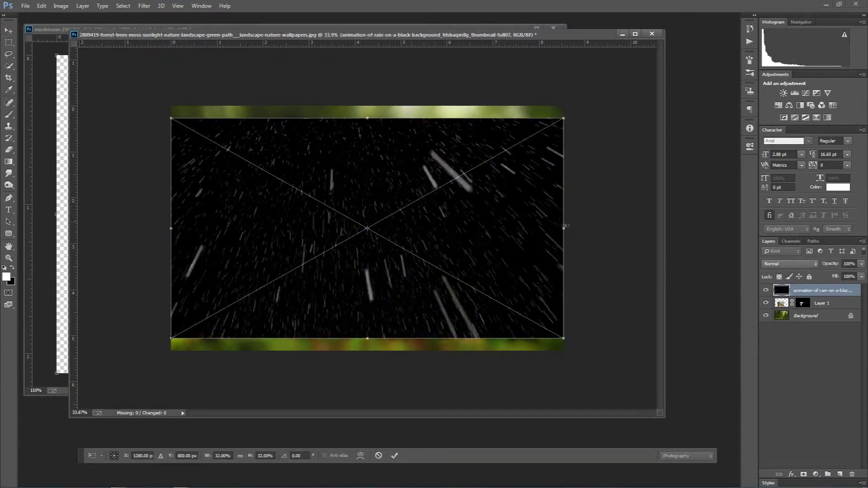
Step: Flip the rain image horizontally, then resize and position it over the scene
right_click(480, 209)
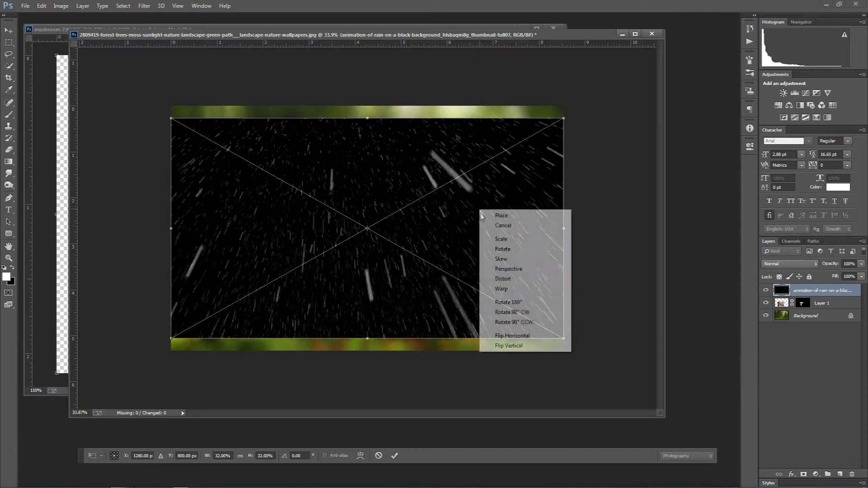
left_click(504, 336)
left_click_drag(423, 240, 427, 228)
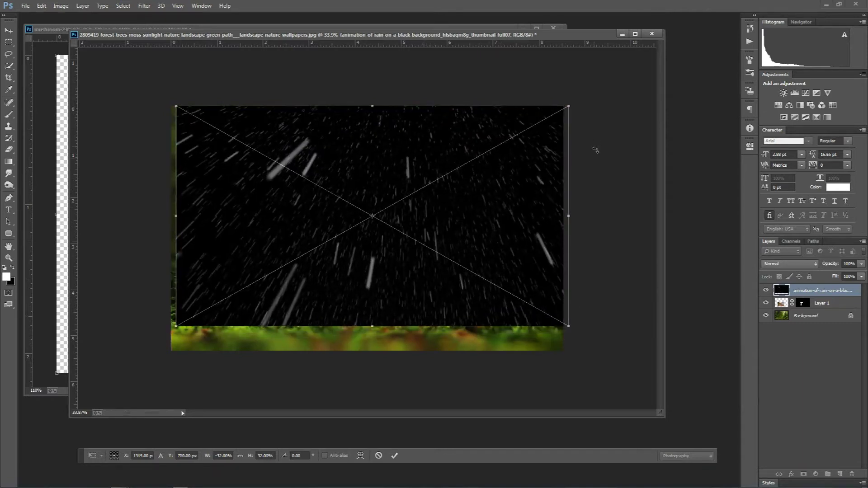
mouse_move(569, 103)
left_mouse_down()
mouse_move(507, 134)
mouse_move(544, 135)
left_mouse_up()
key("Return")
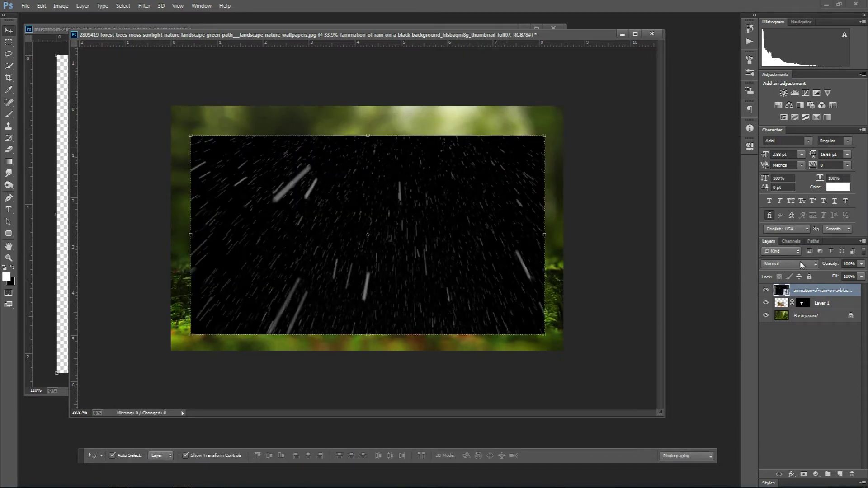
Step: Set the rain layer to Screen blend mode and nudge it into place
left_click(789, 264)
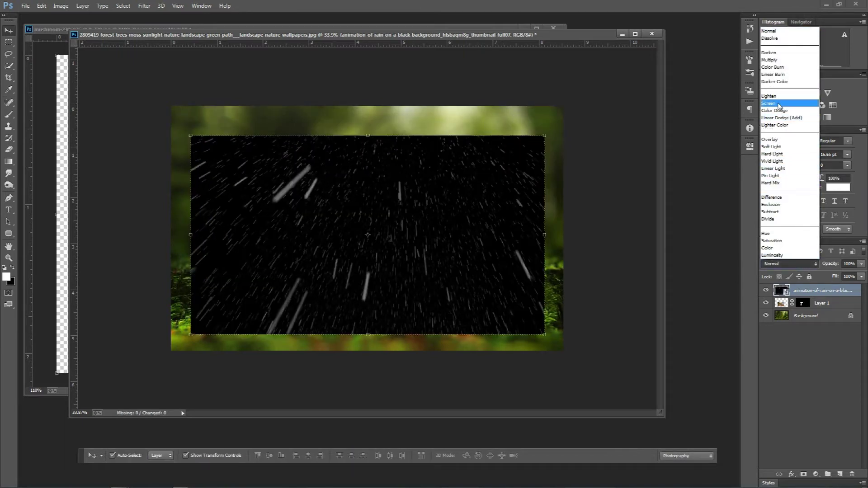
left_click(773, 104)
left_click_drag(386, 203, 388, 197)
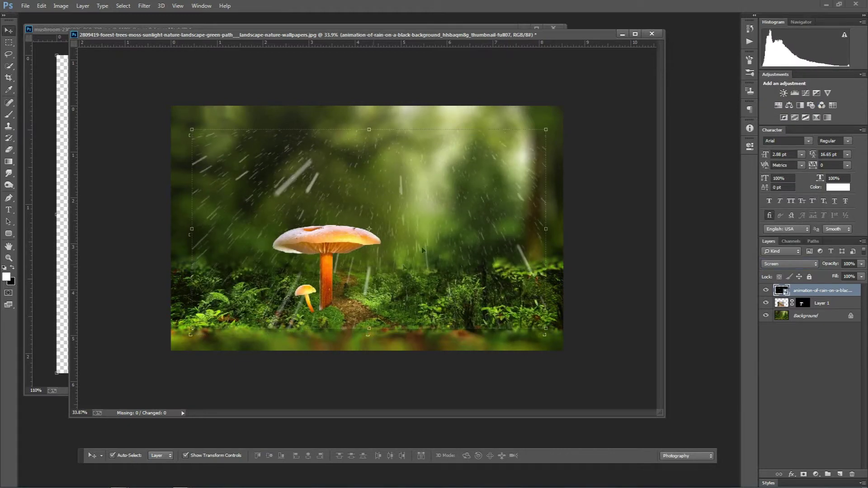
left_click_drag(423, 250, 429, 243)
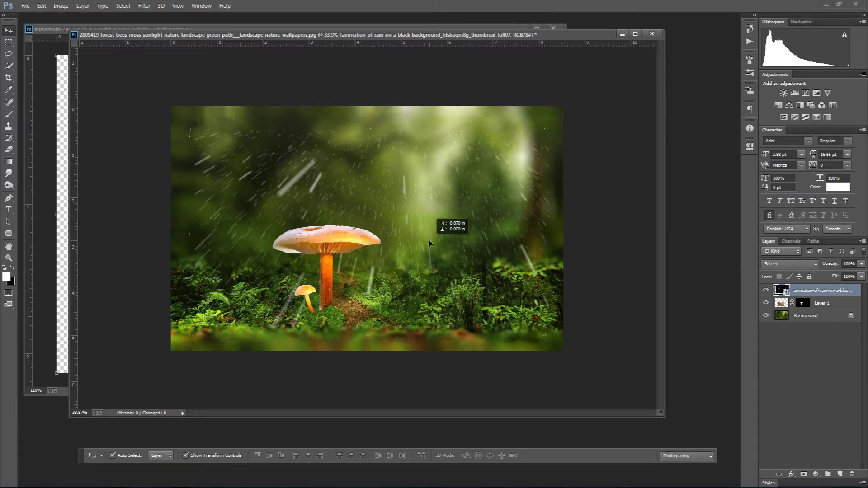
left_click_drag(429, 243, 427, 245)
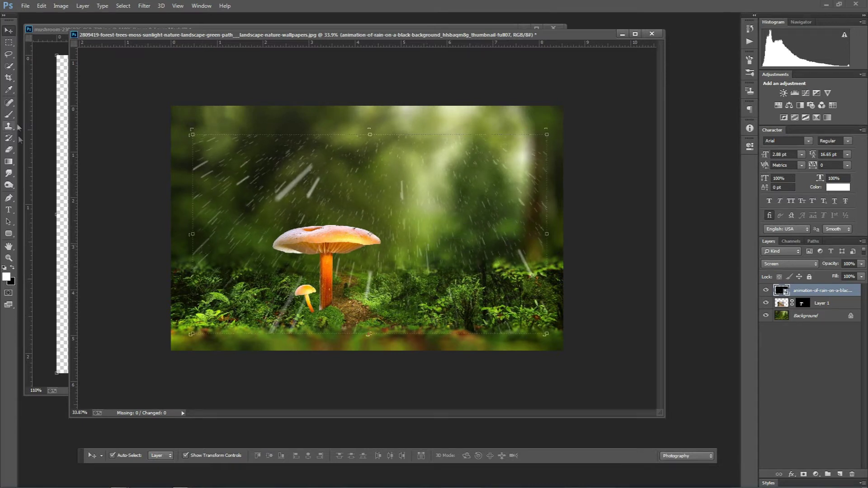
left_click(8, 149)
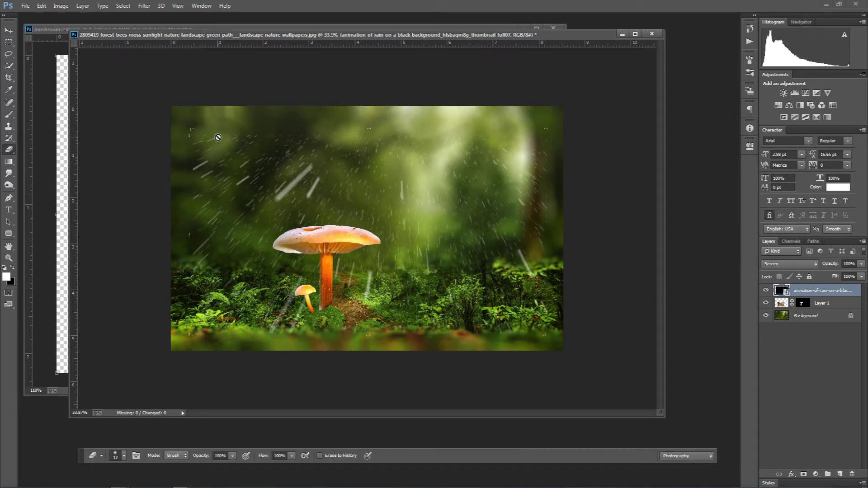
right_click(820, 290)
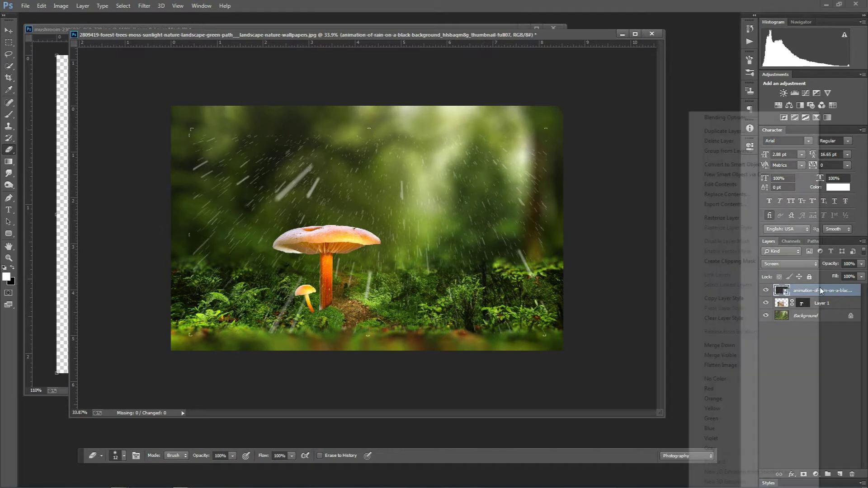
Step: Rasterize the rain layer, erase left-side streaks with a 402 px eraser, then select Background
left_click(727, 219)
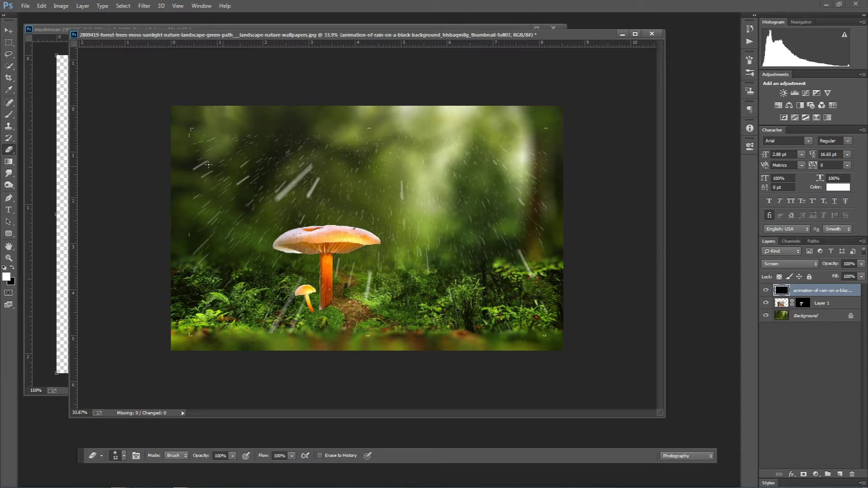
right_click(205, 165)
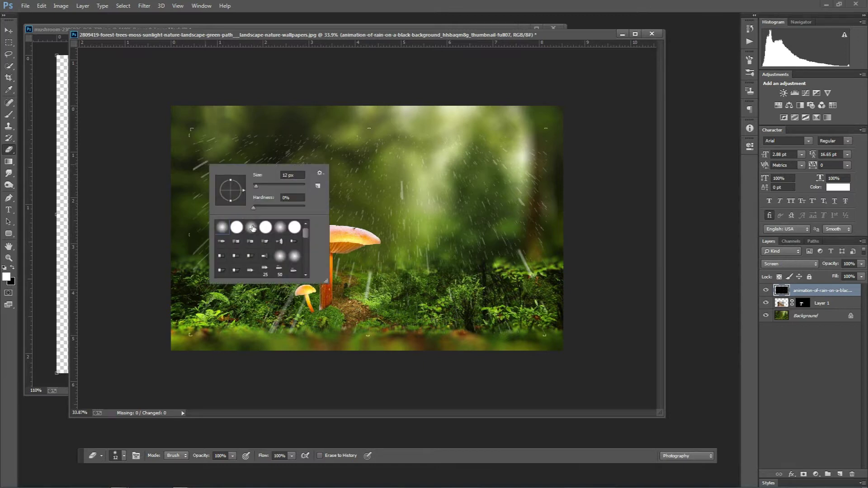
left_click(289, 187)
type("402")
key("Return")
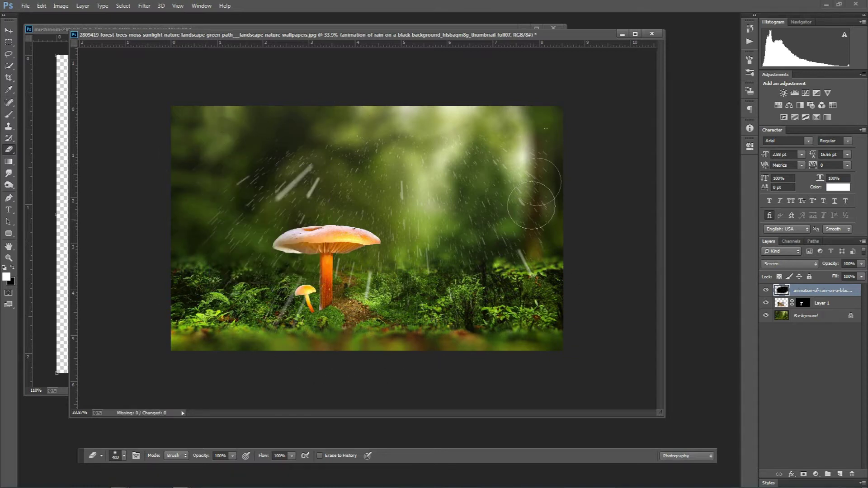
key("v")
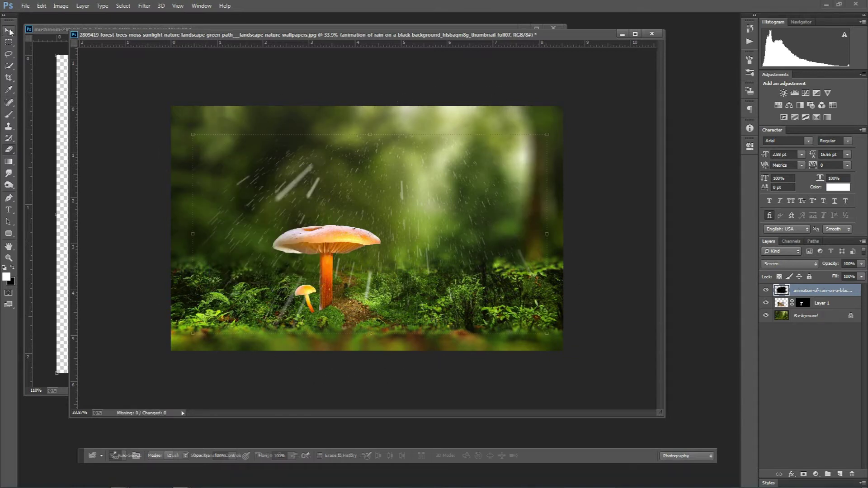
left_click(835, 318)
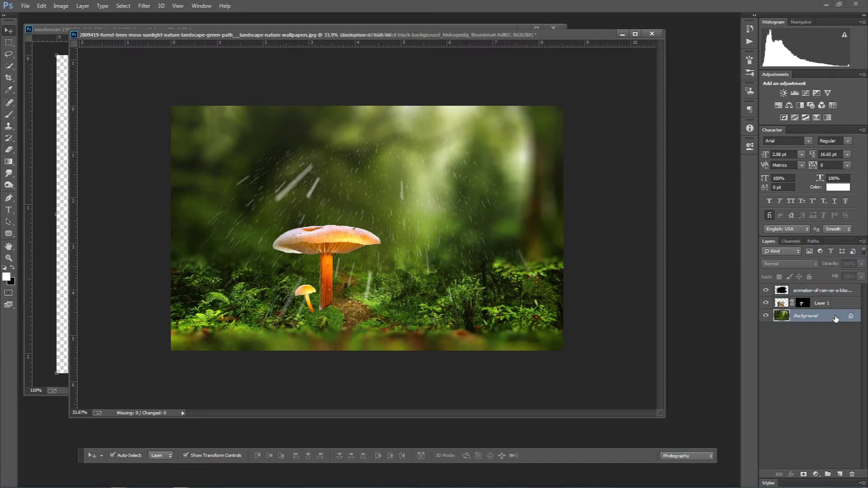
Step: Apply a Camera Raw vignette to the background: Amount -100, Midpoint 6, Roundness -23, Feather 48
left_click(145, 6)
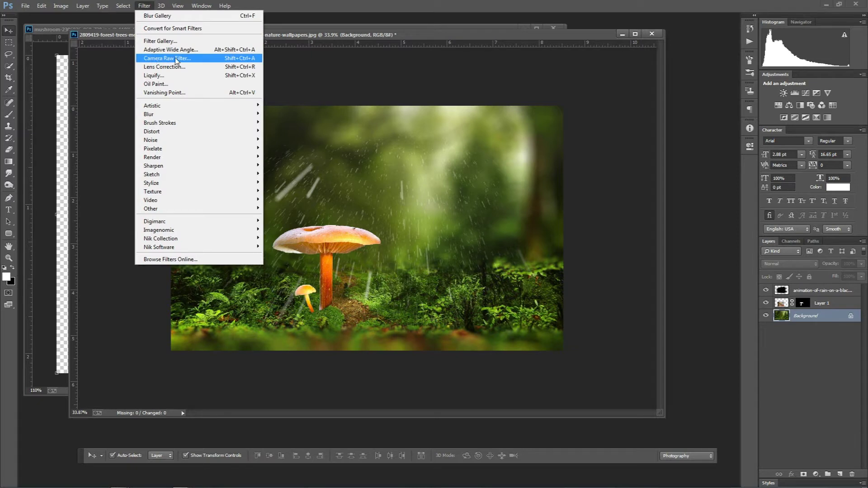
left_click(176, 59)
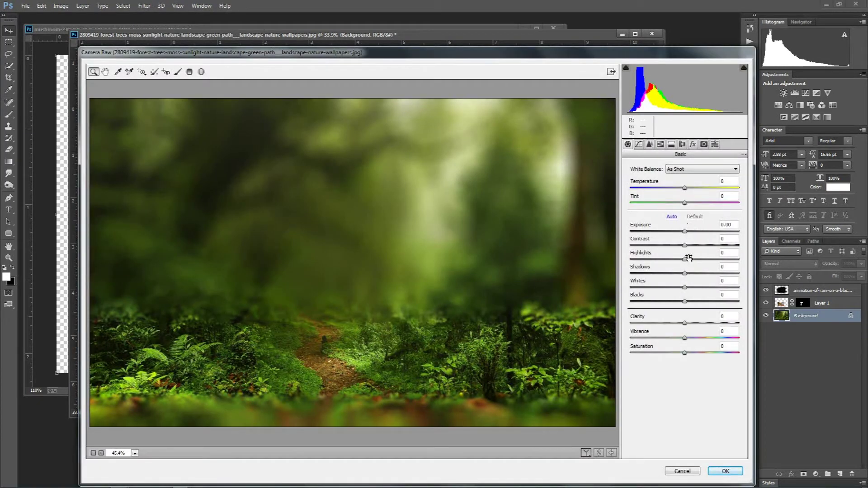
left_click(694, 144)
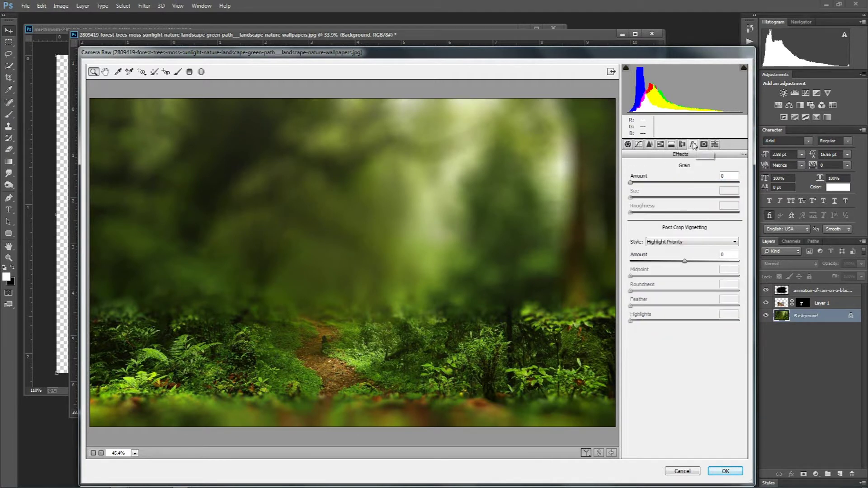
left_click_drag(685, 262, 524, 253)
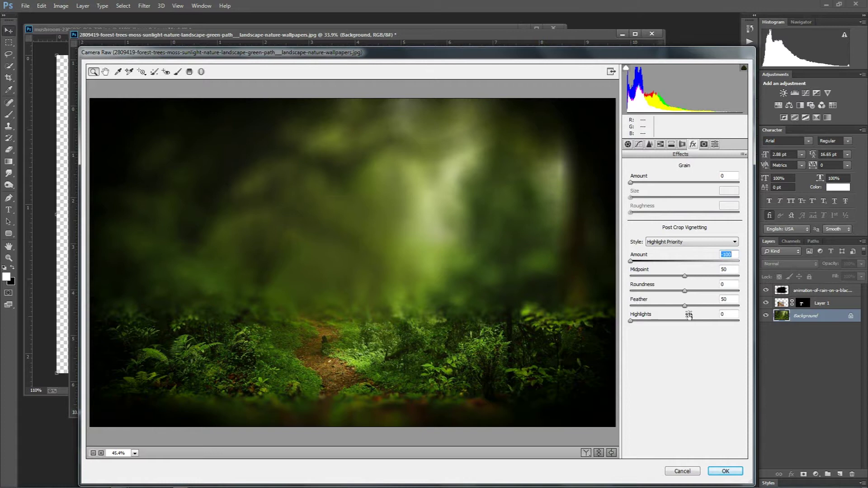
left_click_drag(684, 278, 635, 277)
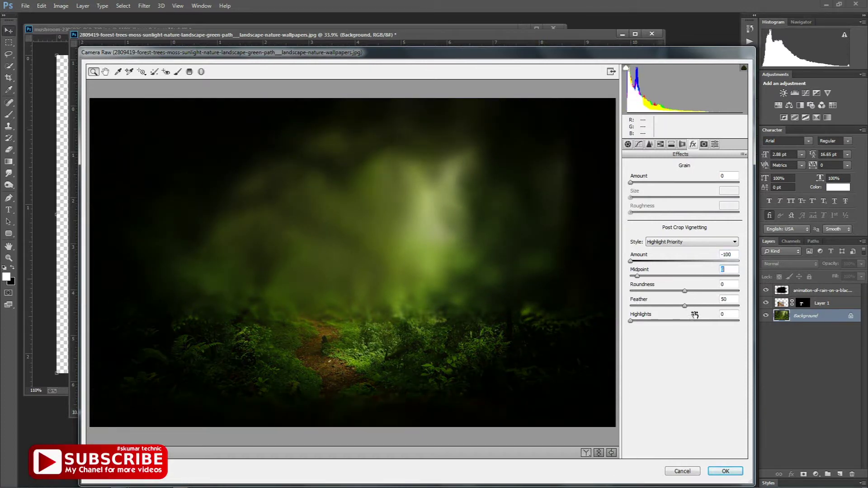
mouse_move(685, 290)
left_mouse_down()
mouse_move(659, 305)
mouse_move(691, 306)
left_mouse_up()
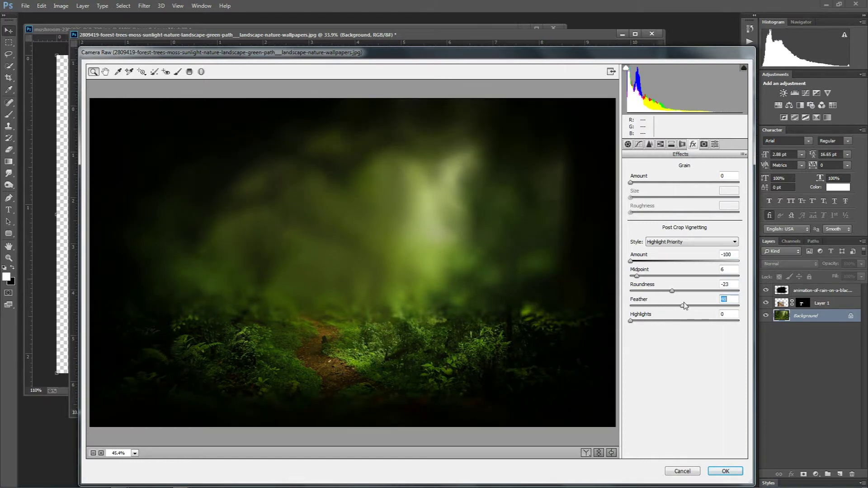
mouse_move(631, 322)
left_mouse_down()
mouse_move(663, 322)
mouse_move(642, 319)
left_mouse_up()
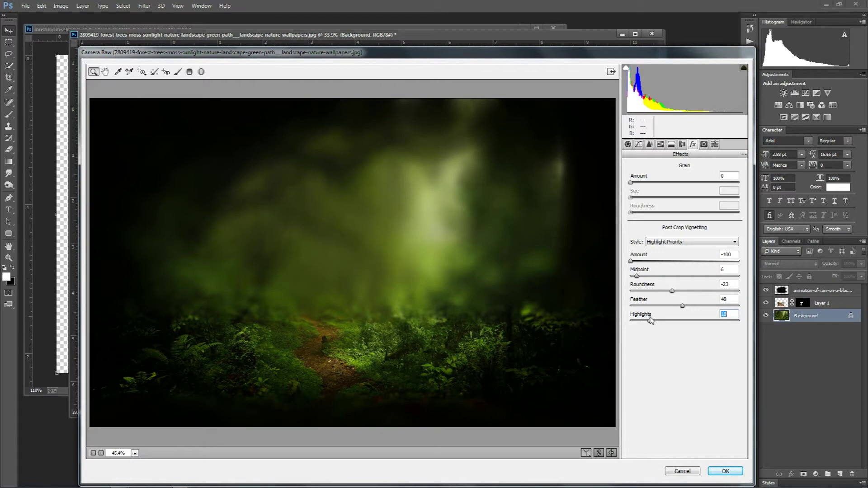
left_click(724, 471)
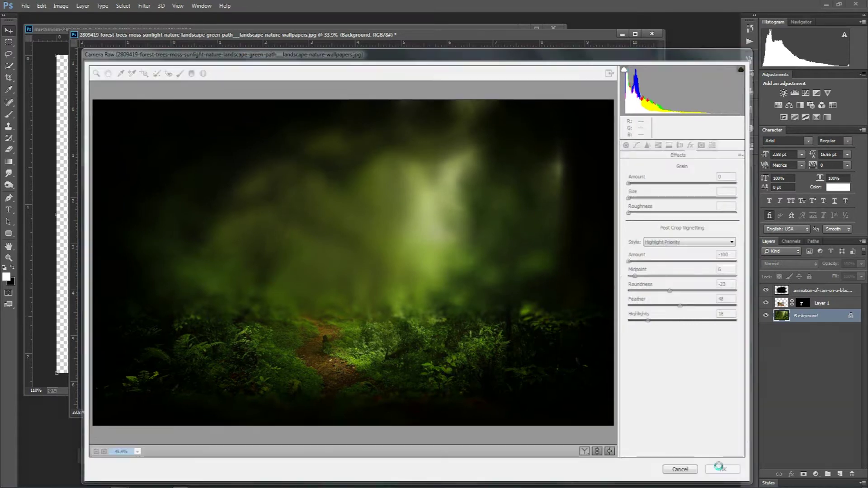
left_click(834, 305)
Step: Add a Curves adjustment with a raised tone curve, clipped to the mushroom layer
left_click(815, 474)
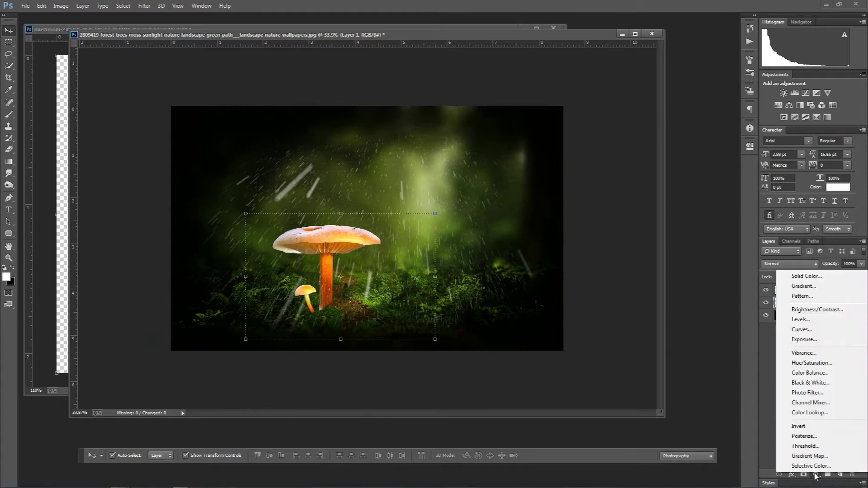
left_click(806, 329)
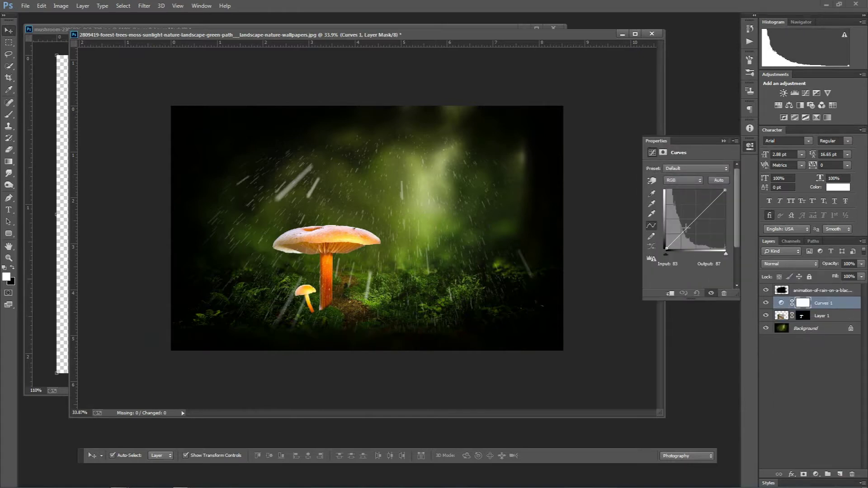
left_click(674, 241)
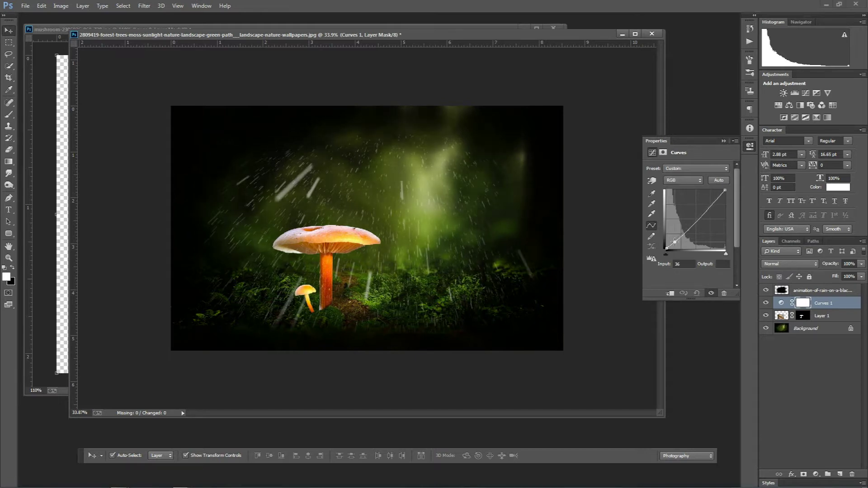
left_click_drag(707, 208, 708, 209)
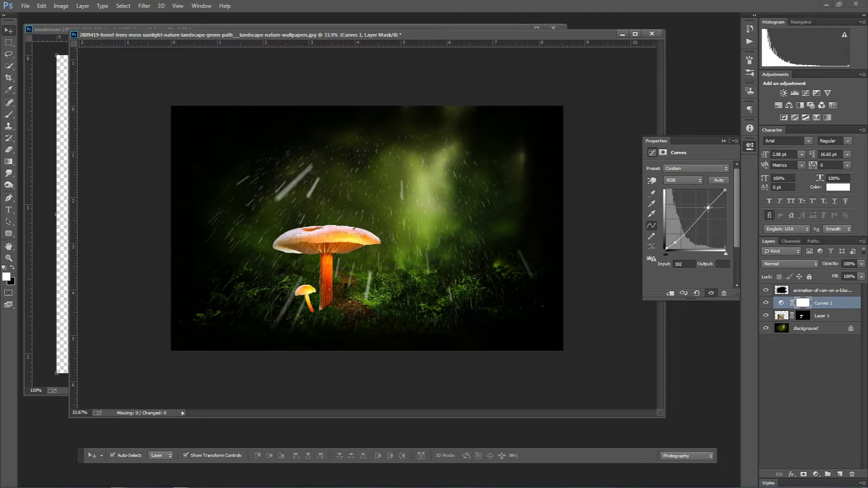
right_click(838, 304)
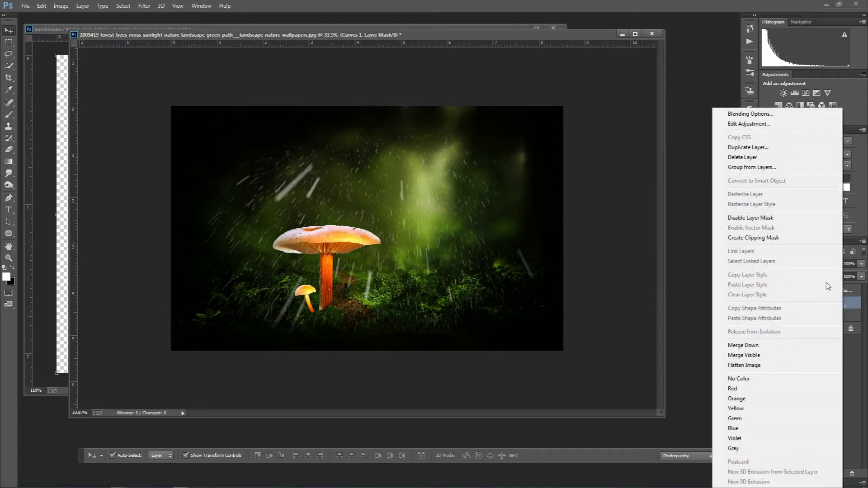
left_click(758, 239)
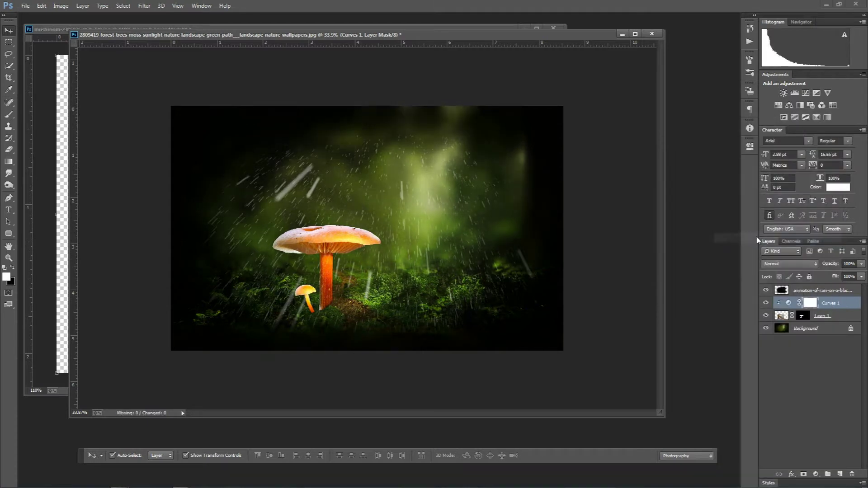
left_click(135, 178)
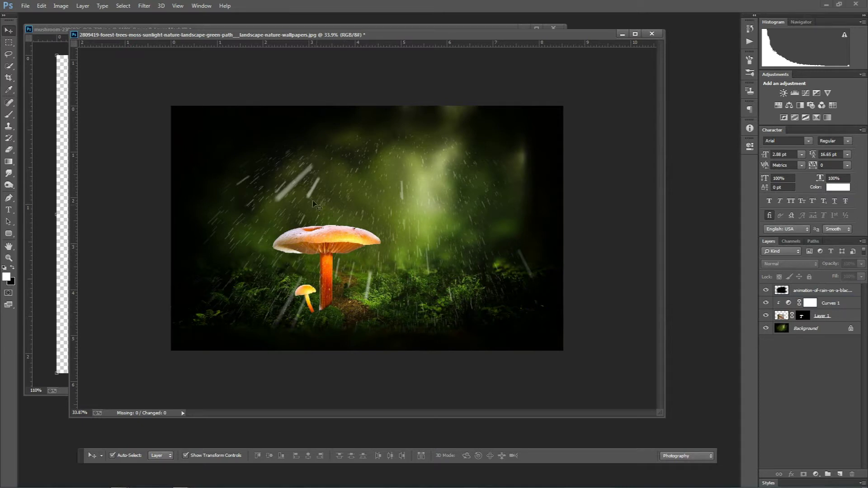
Step: Erase bright rain streaks beside the mushroom cap and glow, and set rain opacity to 67%
left_click(832, 290)
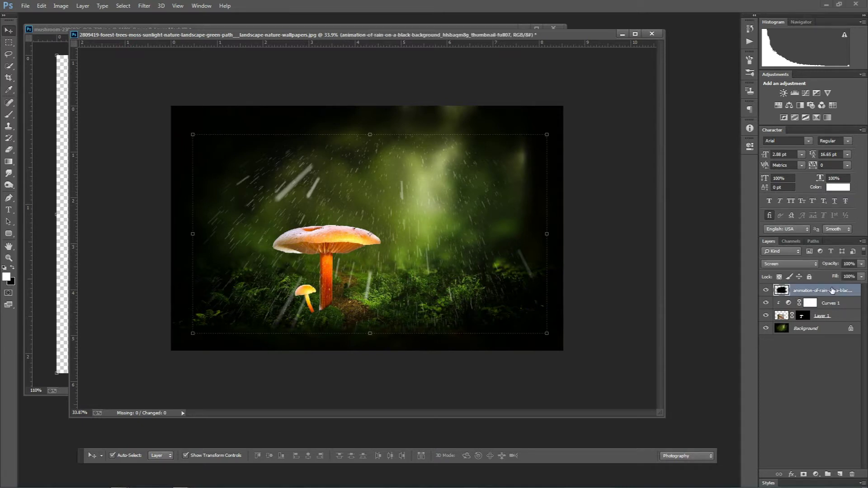
left_click(9, 149)
mouse_move(267, 155)
left_mouse_down()
mouse_move(287, 174)
mouse_move(307, 170)
left_mouse_up()
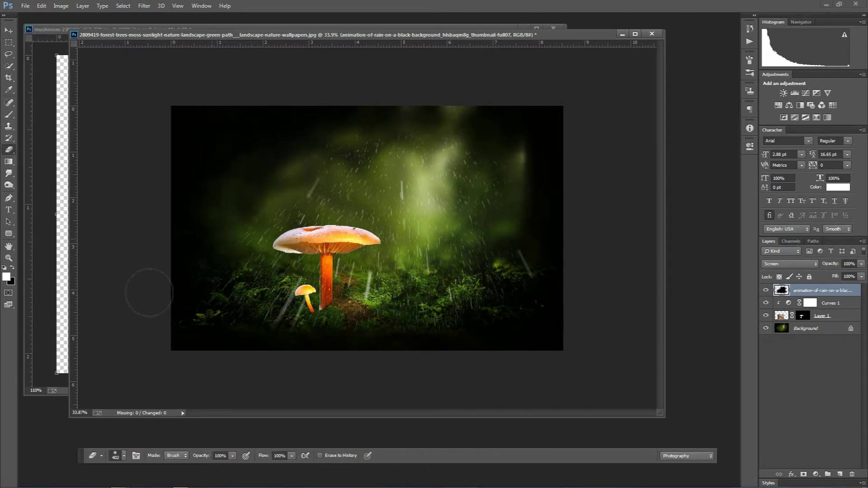
left_click_drag(559, 295, 504, 210)
left_click(8, 31)
left_click(861, 264)
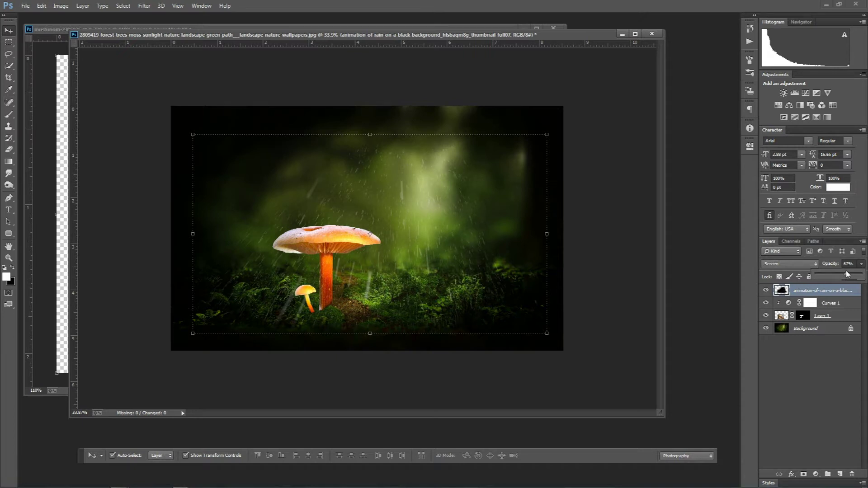
left_click(614, 256)
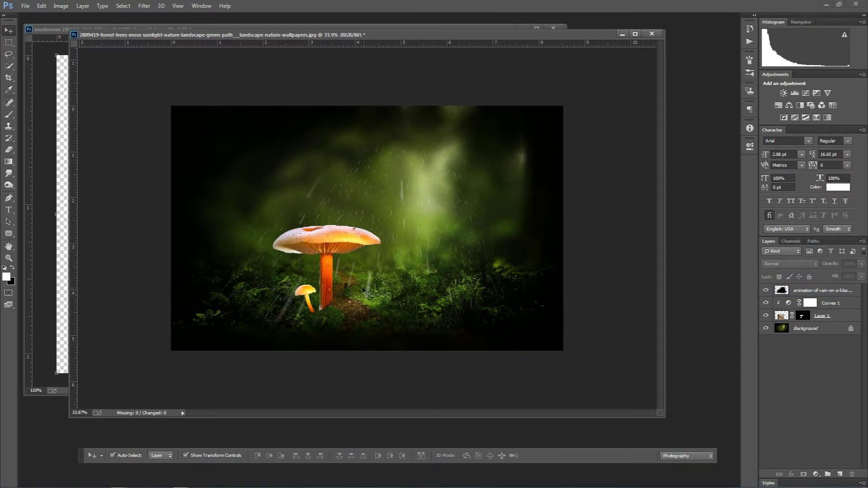
scroll(362, 285, "up", 2)
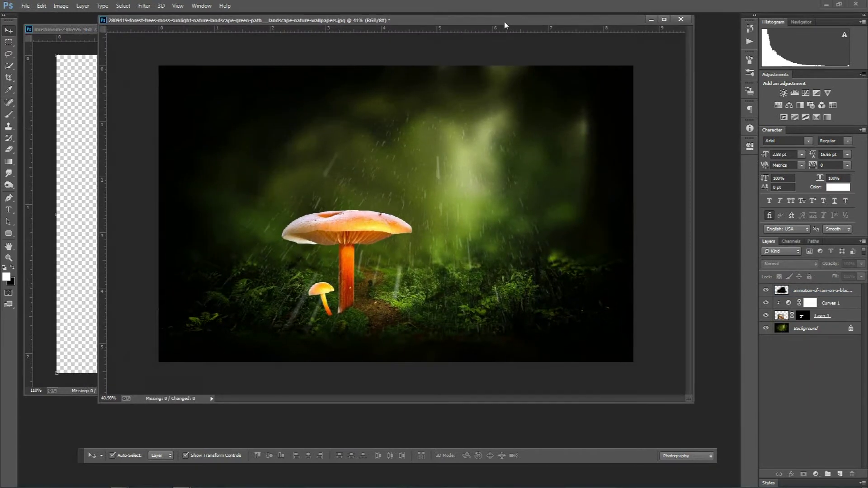
Step: Dock the forest document as a tab and close the mushroom source without saving
left_click_drag(476, 38, 502, 20)
left_click(553, 28)
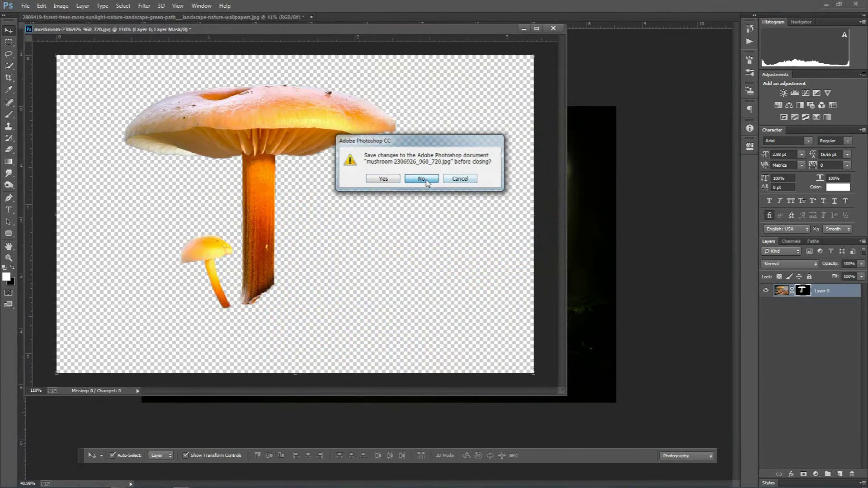
left_click(425, 180)
scroll(383, 292, "up", 2)
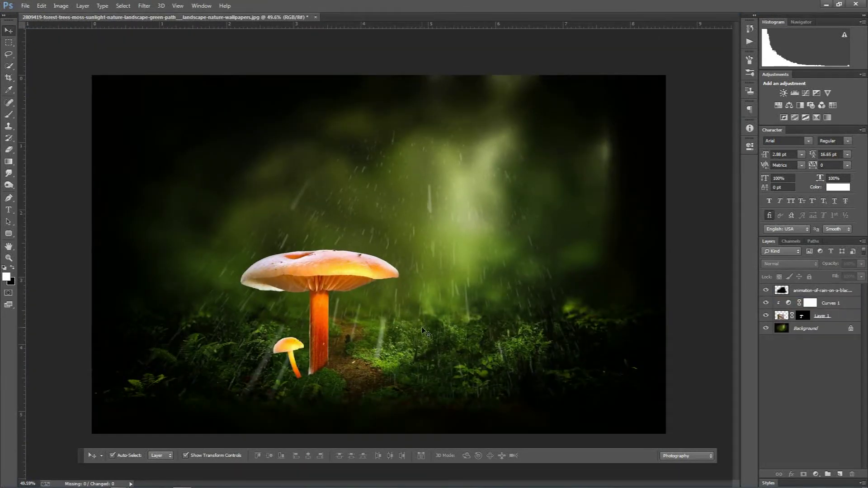
Step: Merge the mushroom with its Curves layer, rasterize it, and duplicate it as 'Curves 1 copy'
key("ctrl+e")
key("b")
right_click(833, 309)
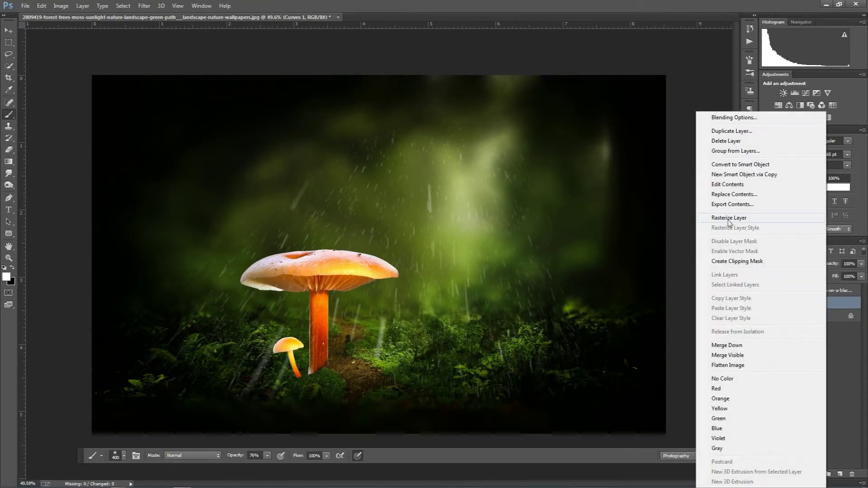
left_click(721, 218)
right_click(824, 302)
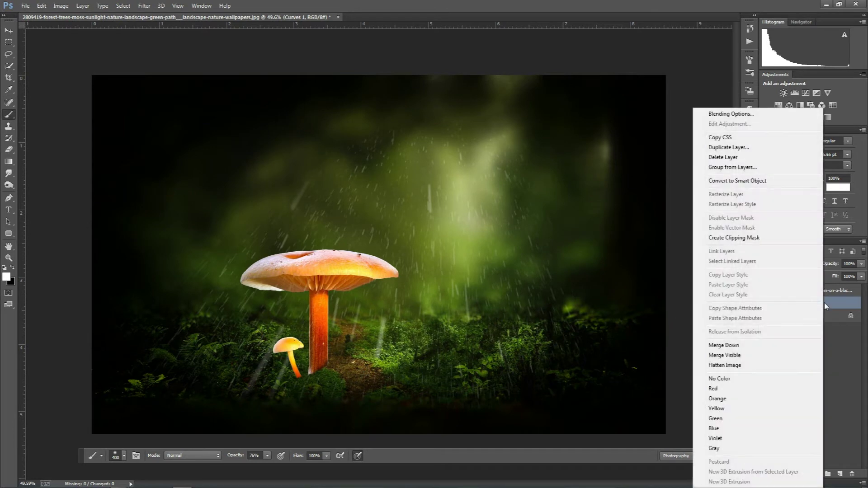
left_click(729, 148)
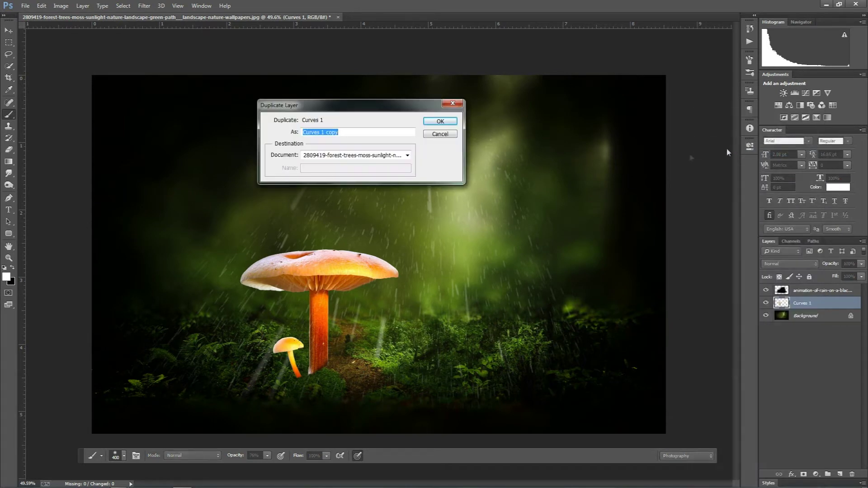
left_click(444, 123)
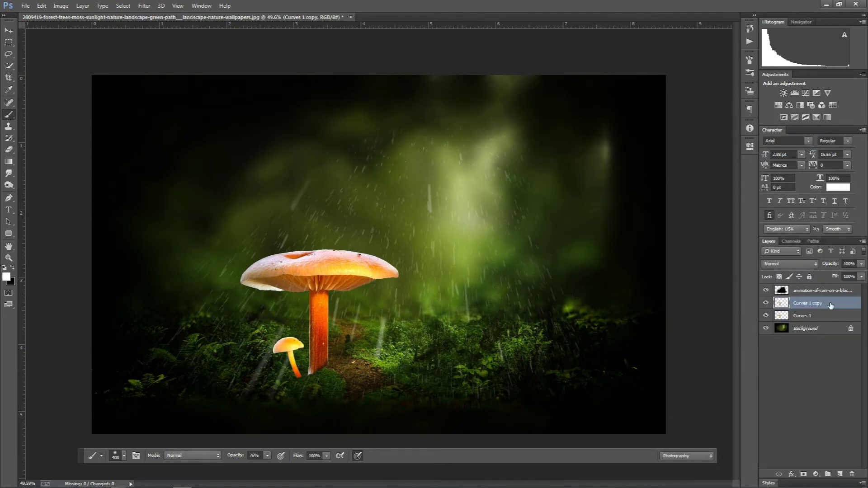
left_click(816, 475)
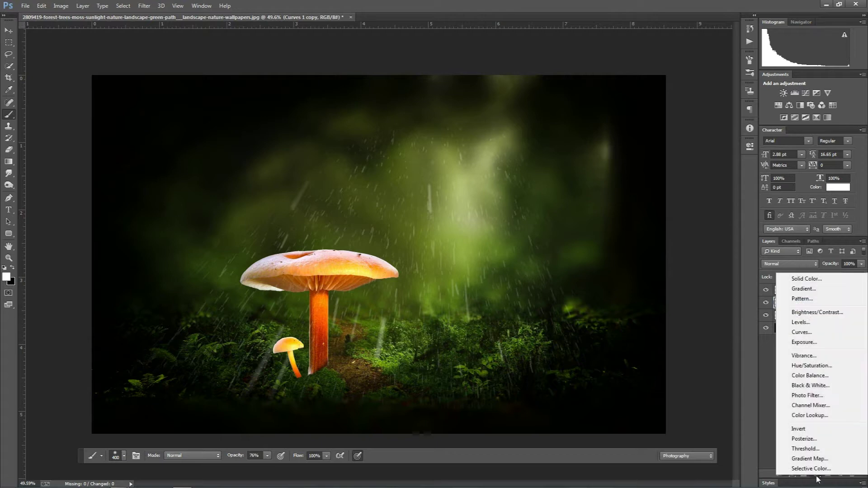
Step: Add an Exposure layer clipped to Curves 1 copy at about -1.30, then select both layers
left_click(802, 342)
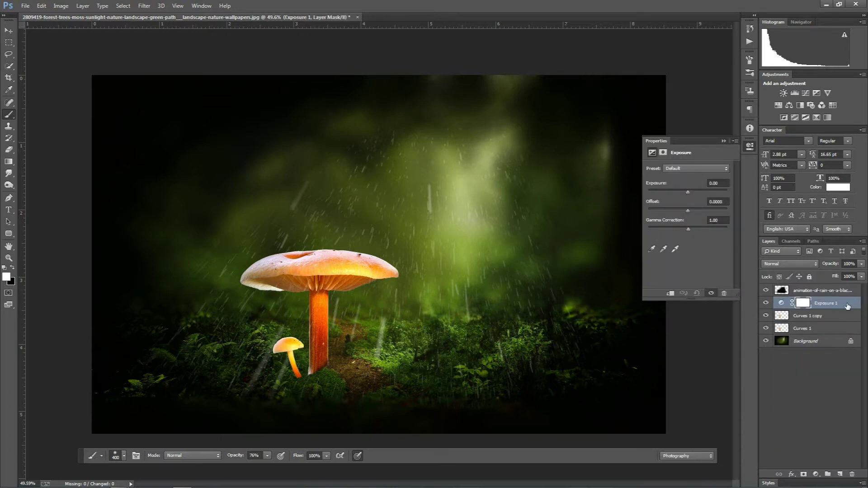
right_click(847, 306)
left_click(762, 240)
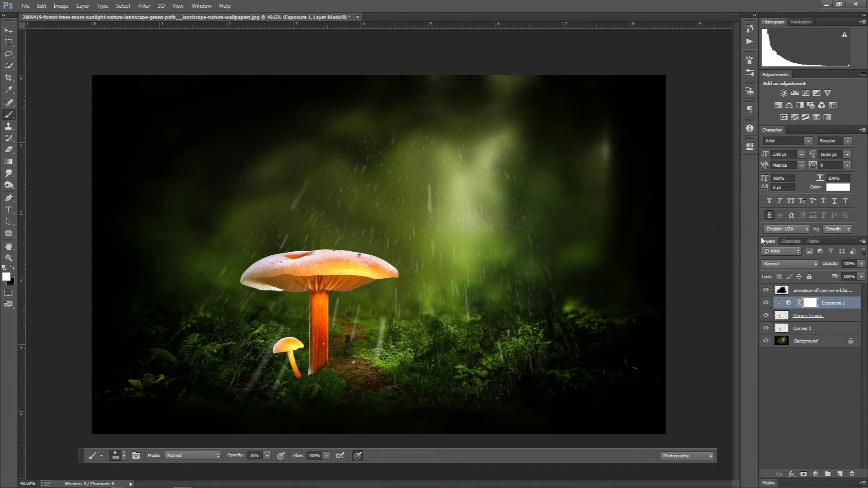
left_click(789, 303)
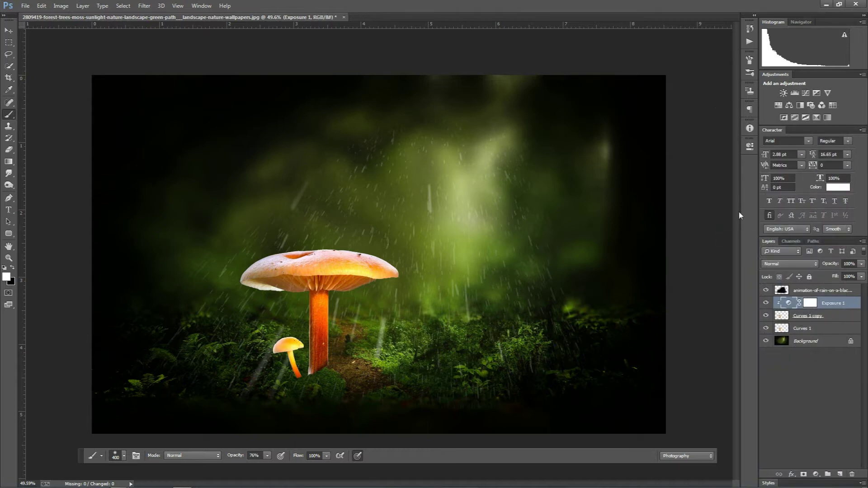
left_click(749, 146)
mouse_move(688, 192)
left_mouse_down()
mouse_move(676, 192)
mouse_move(694, 231)
left_mouse_up()
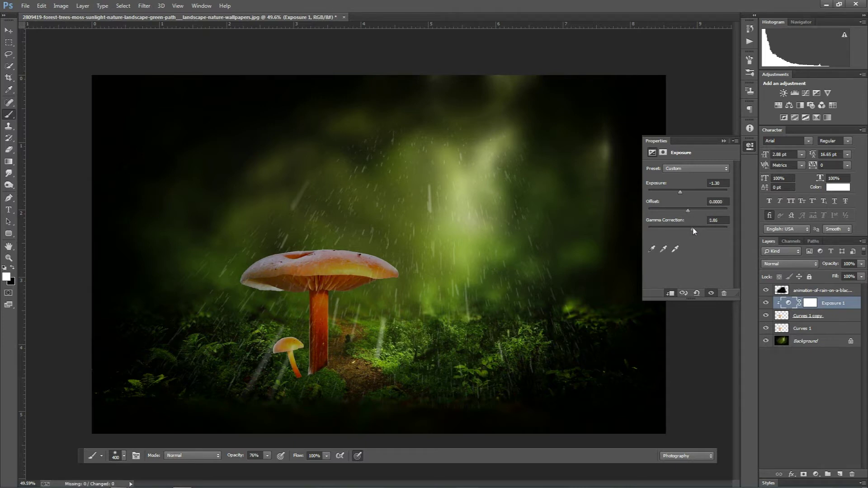
left_click(841, 316, "ctrl")
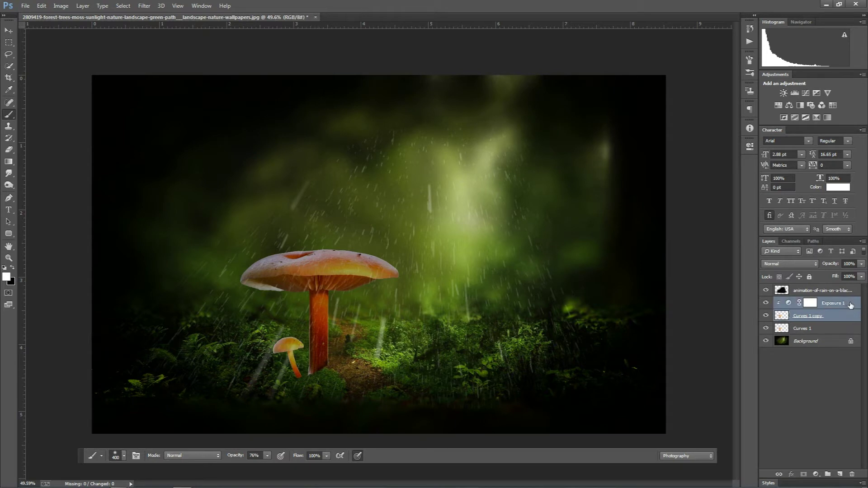
right_click(850, 305)
Step: Merge Exposure into the mushroom copy, hide it with a black mask, and paint shading onto the cap
left_click(741, 345)
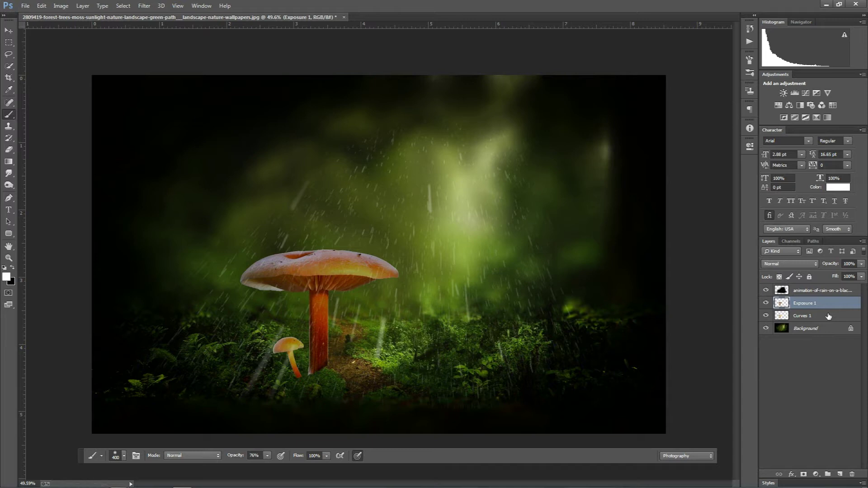
left_click(804, 474, "alt")
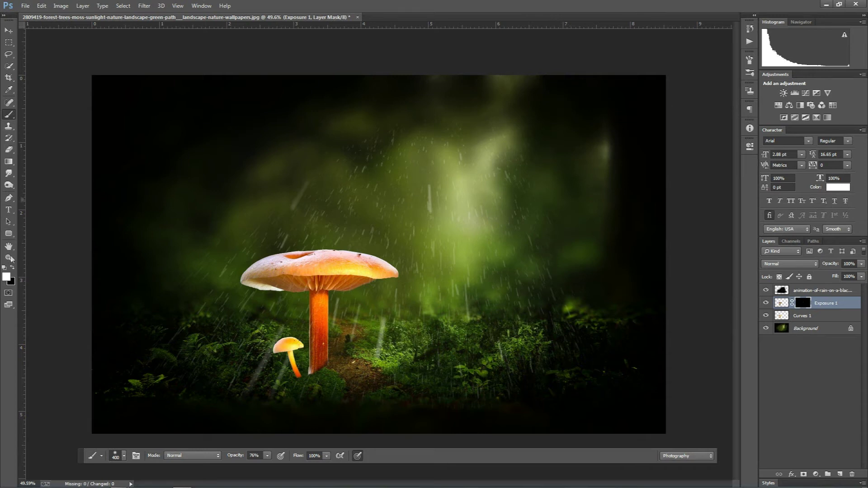
left_click(267, 273)
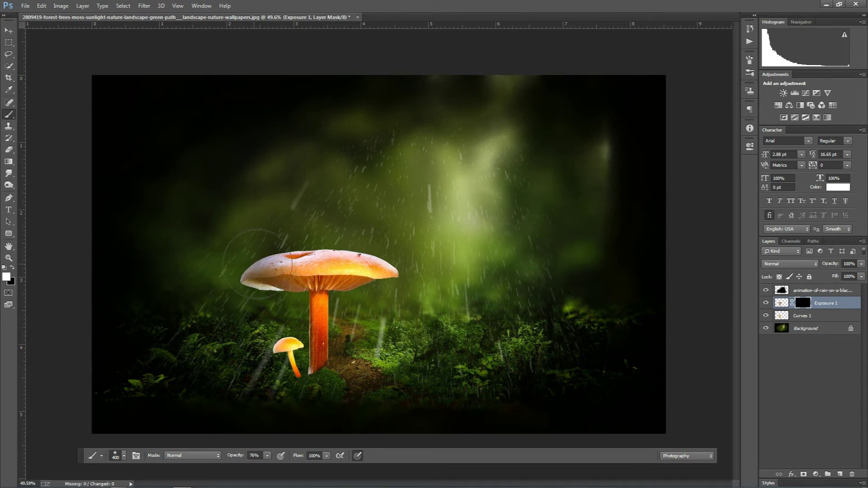
left_click_drag(257, 264, 285, 271)
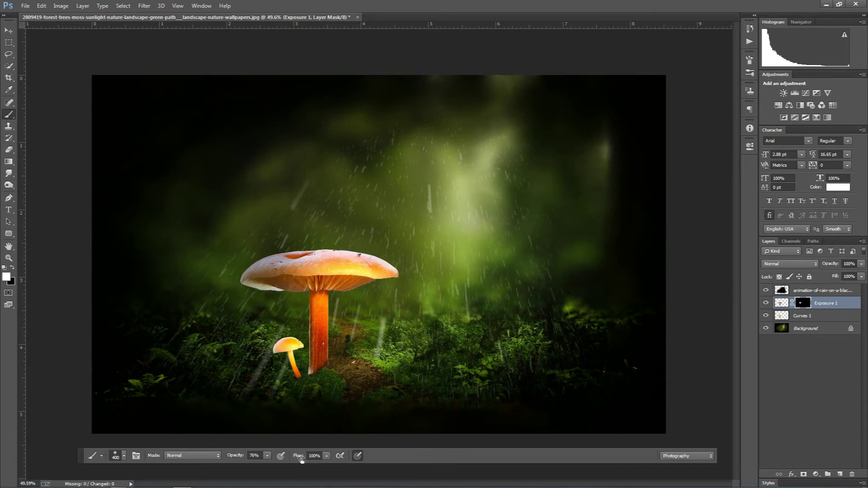
Step: With brush flow at 47% and size 160 px, paint shading across the cap and small mushroom
left_click_drag(326, 455, 303, 470)
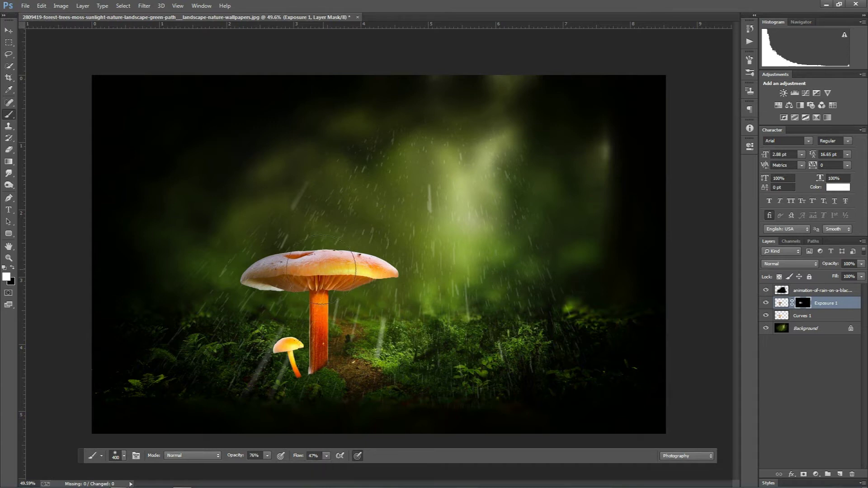
left_click_drag(284, 273, 357, 268)
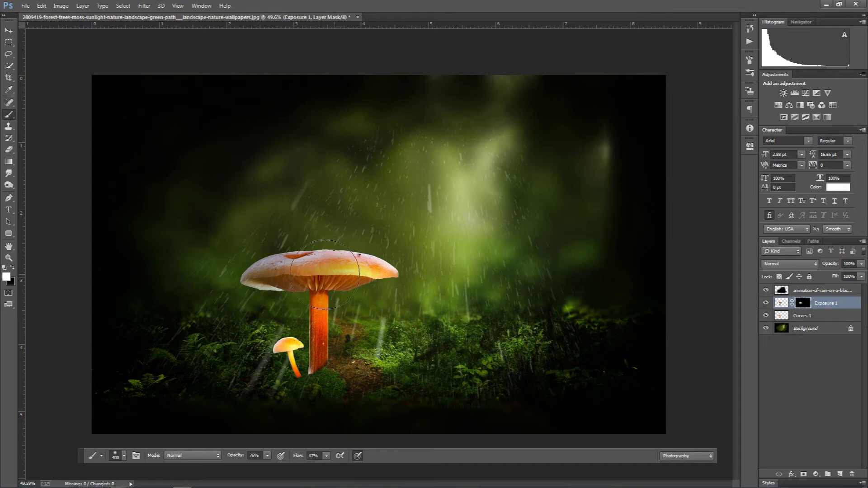
right_click(262, 342)
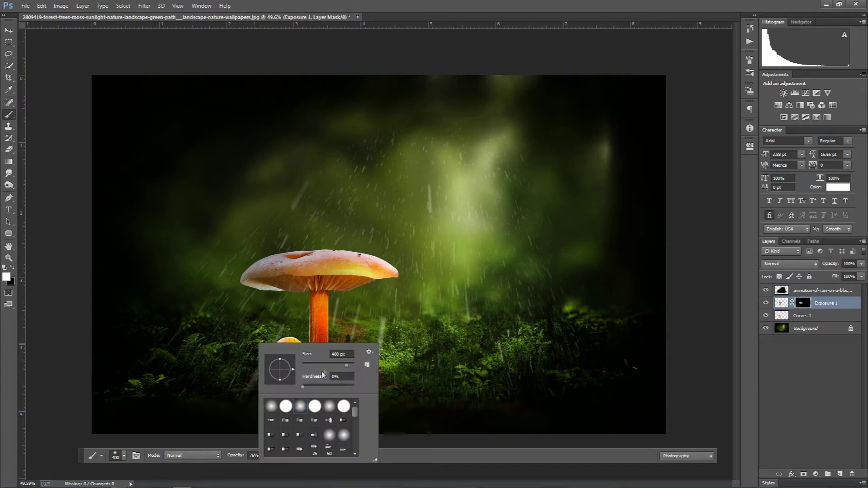
key("Return")
mouse_move(278, 344)
left_mouse_down()
mouse_move(284, 363)
mouse_move(285, 355)
left_mouse_up()
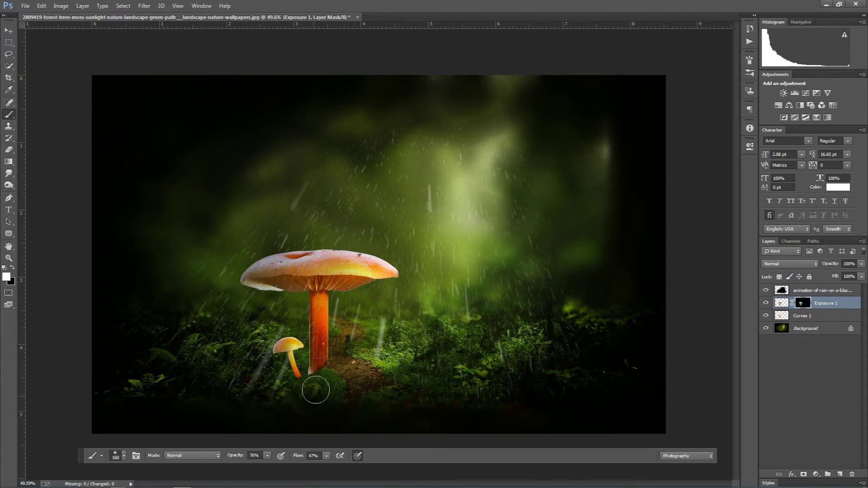
Step: Place the istockphoto water-drop image into the forest scene and scale it down small
left_click(9, 33)
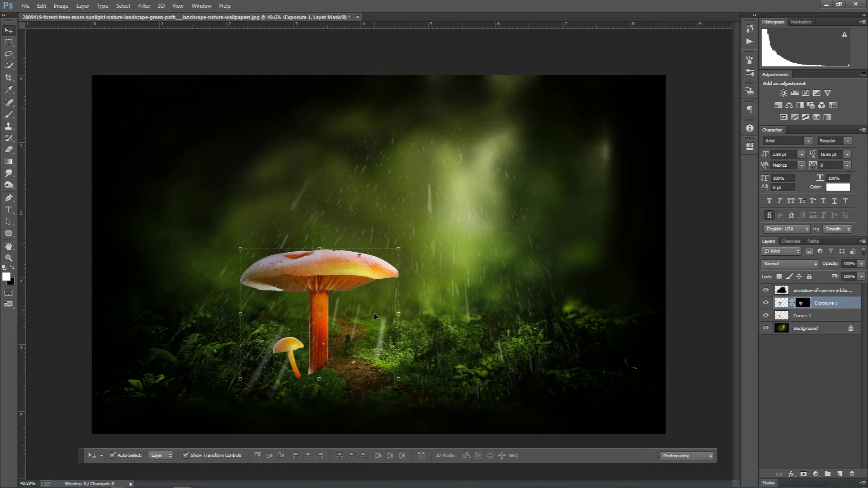
mouse_move(118, 481)
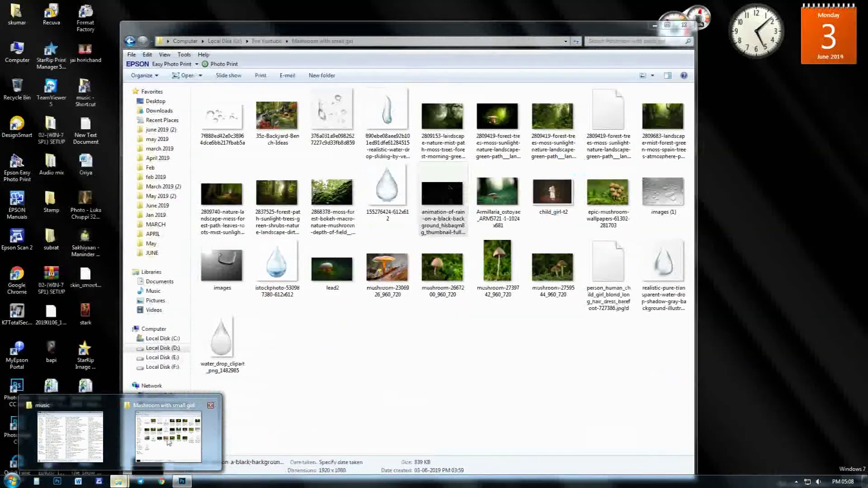
left_click(169, 443)
mouse_move(276, 267)
left_mouse_down()
mouse_move(714, 444)
mouse_move(393, 287)
mouse_move(449, 318)
left_mouse_up()
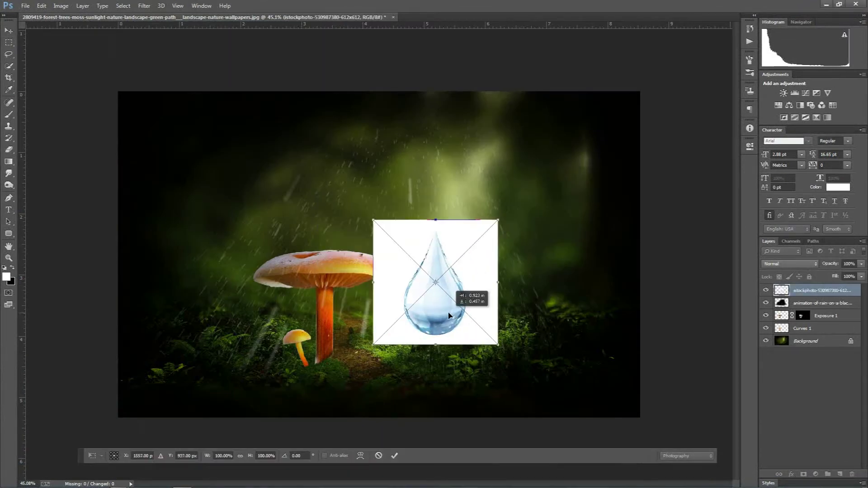
left_click_drag(498, 220, 441, 277)
scroll(403, 259, "up", 5)
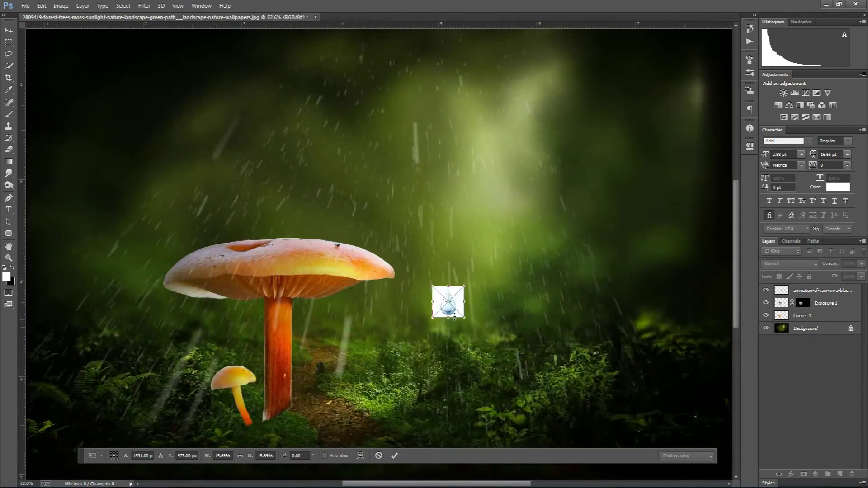
key("Return")
Step: Set the water drop's blend mode to Divide and move it under the cap's edge
left_click_drag(440, 313, 406, 330)
left_click(791, 263)
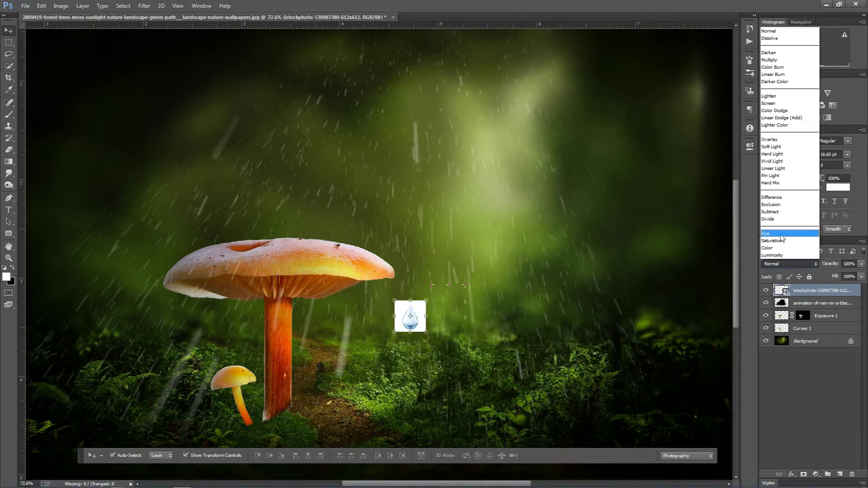
left_click(776, 220)
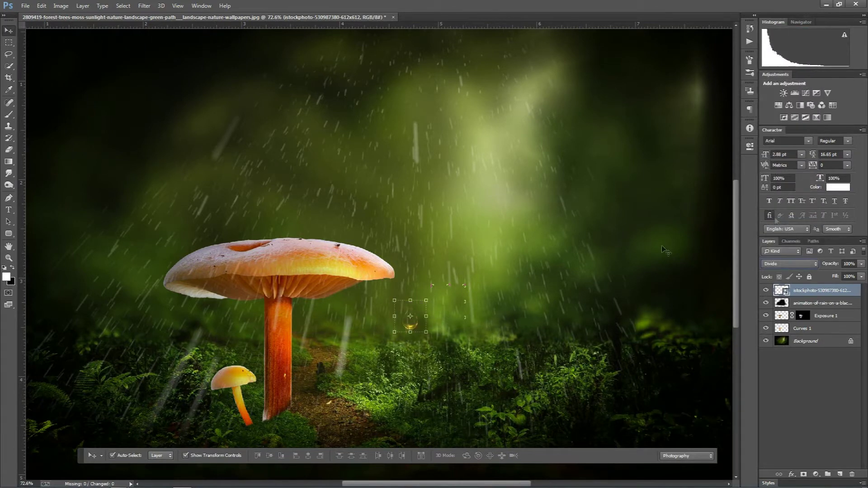
mouse_move(412, 323)
left_mouse_down()
mouse_move(401, 301)
mouse_move(400, 344)
left_mouse_up()
Step: Duplicate the drop, shrink the copy, and place it just beneath the larger drop
key("ctrl+j")
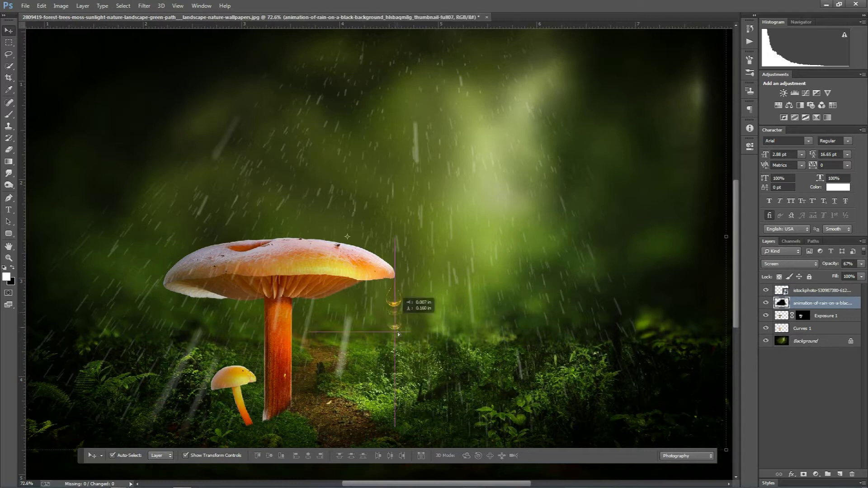
key("ctrl+t")
left_click_drag(412, 309, 405, 316)
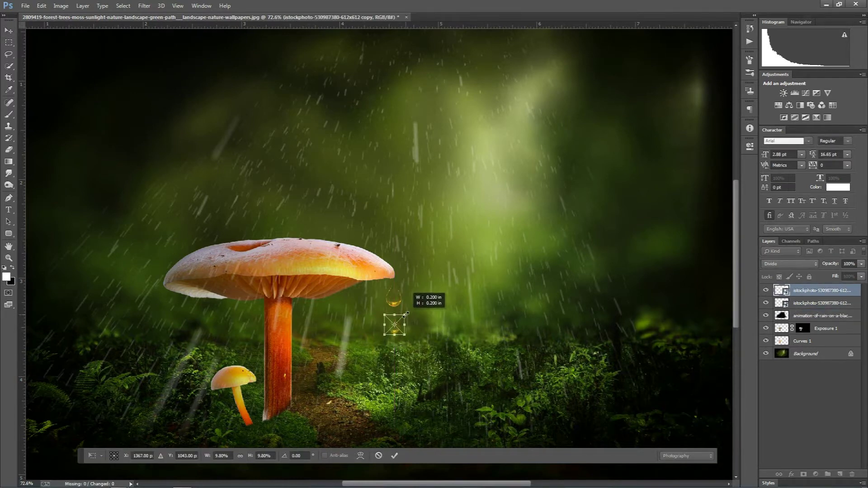
key("Return")
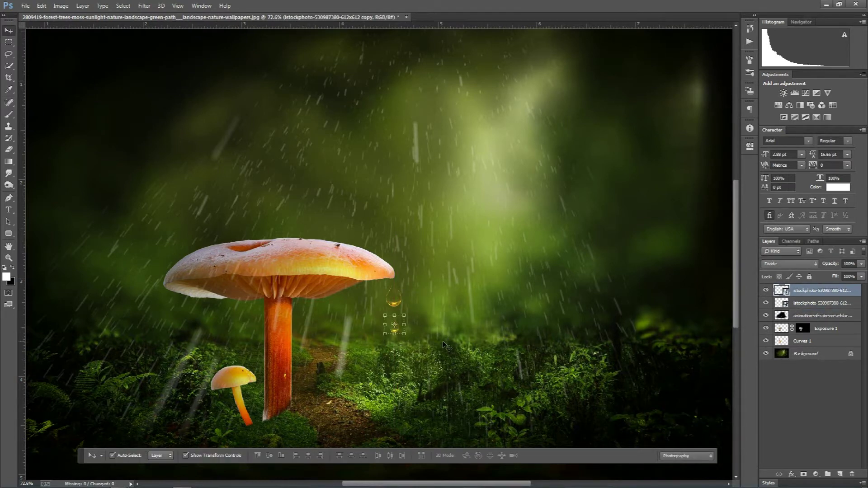
left_click(403, 343)
scroll(403, 343, "down", 1)
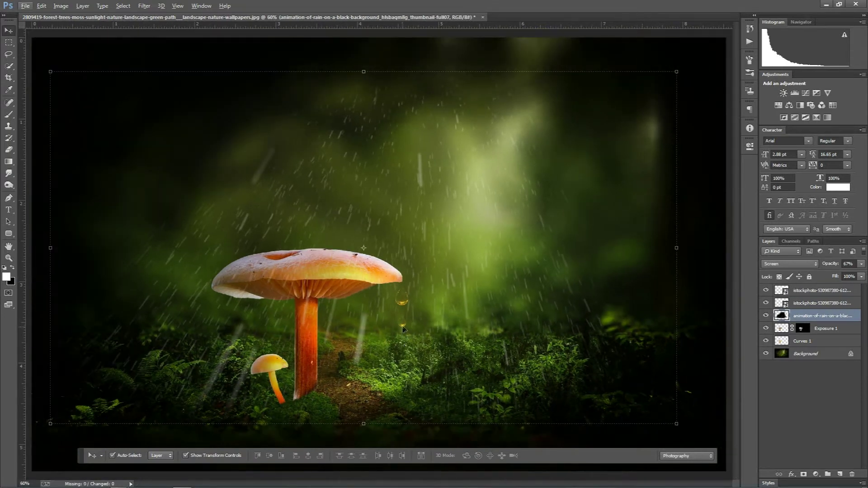
left_click_drag(403, 326, 405, 329)
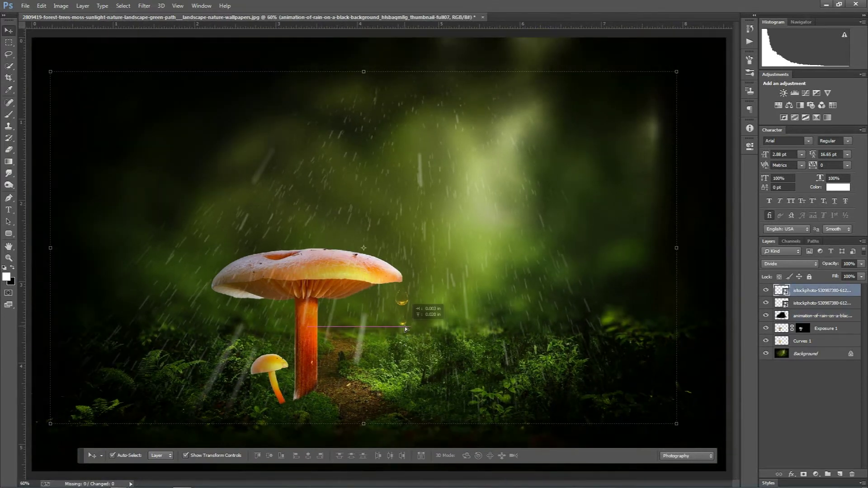
left_click(475, 357)
mouse_move(119, 481)
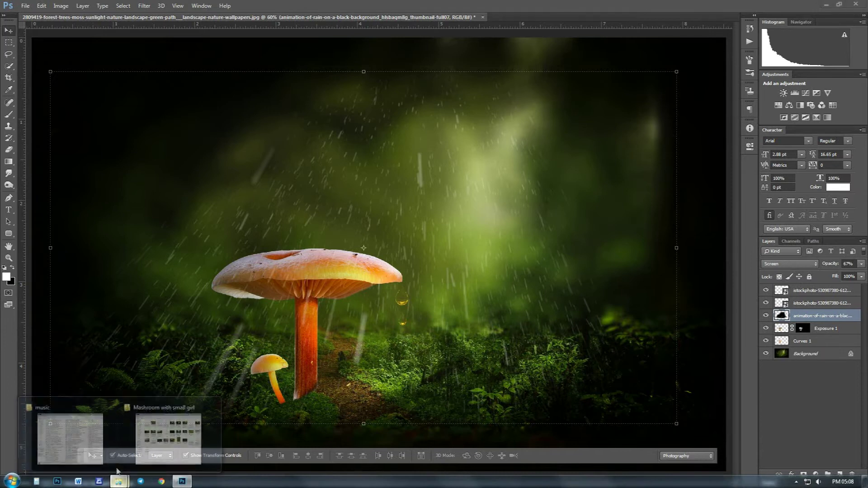
Step: Place the water-droplets picture, then shrink, flatten and tilt it onto the mushroom cap
left_click(167, 430)
left_click_drag(221, 116, 98, 227)
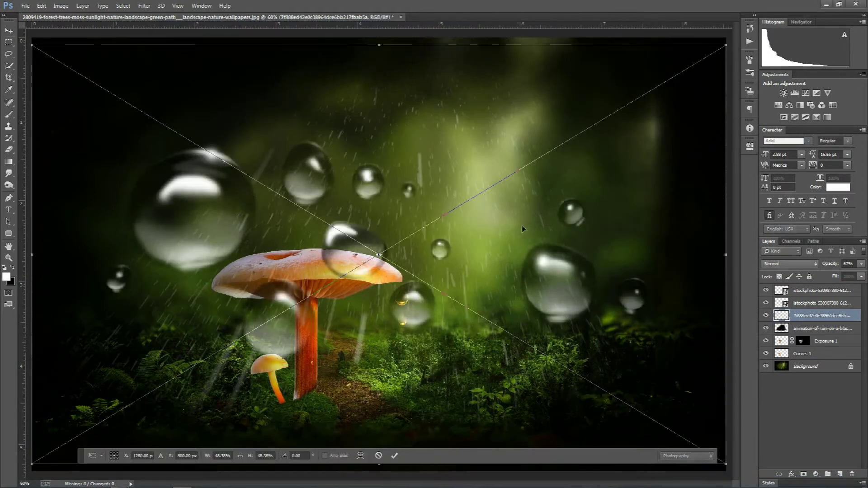
left_click_drag(534, 130, 417, 229)
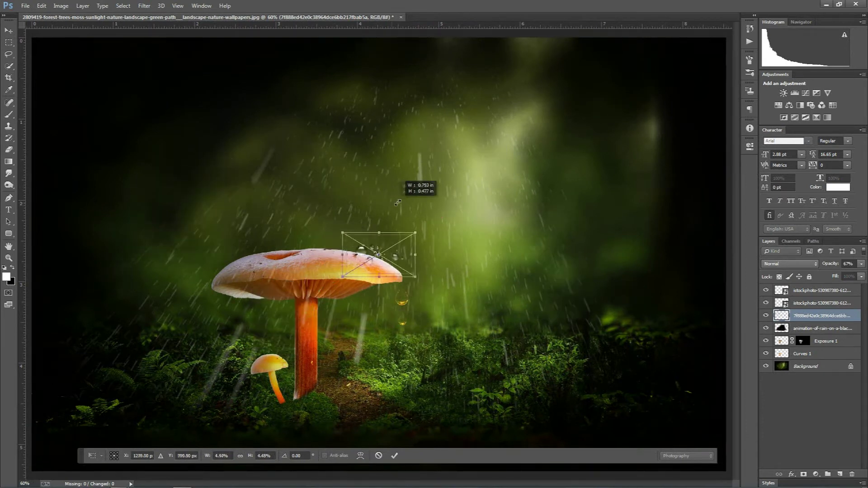
scroll(430, 234, "up", 2)
left_click_drag(384, 266, 346, 273)
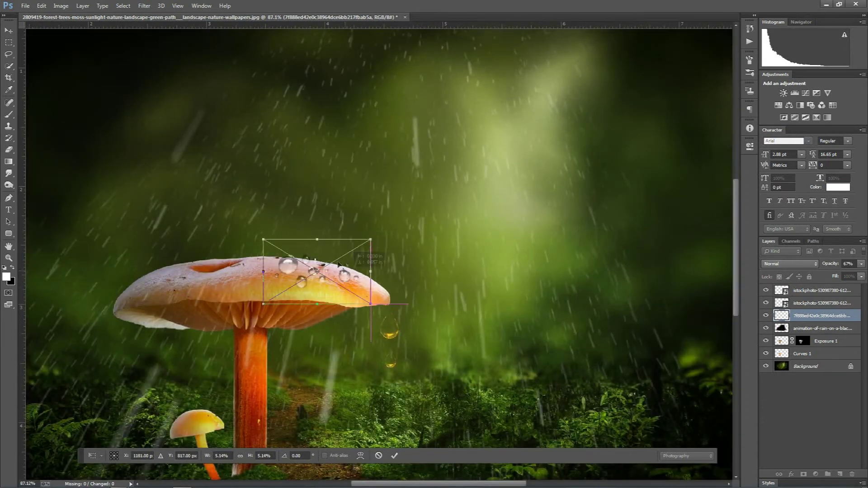
left_click_drag(316, 240, 315, 256)
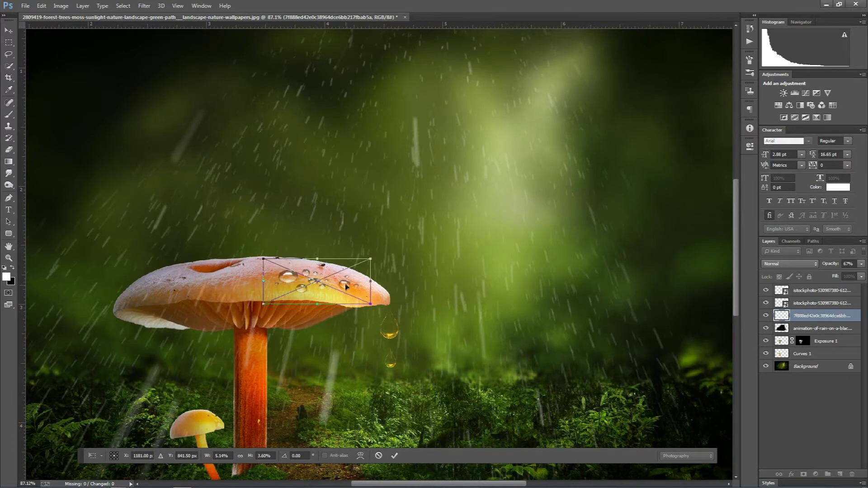
left_click_drag(345, 286, 350, 282)
mouse_move(379, 256)
left_mouse_down()
mouse_move(391, 253)
mouse_move(405, 297)
mouse_move(362, 286)
left_mouse_up()
key("Return")
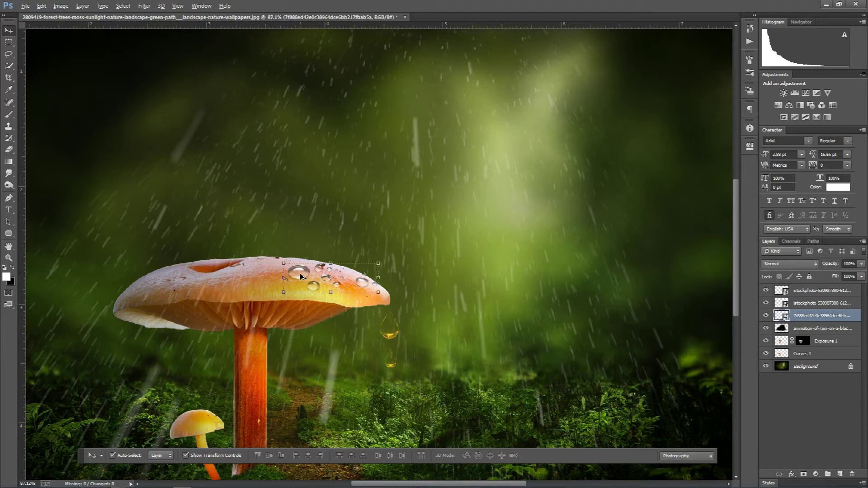
Step: Duplicate the droplets layer and move and rotate the copy along the cap's left slope
right_click(829, 316)
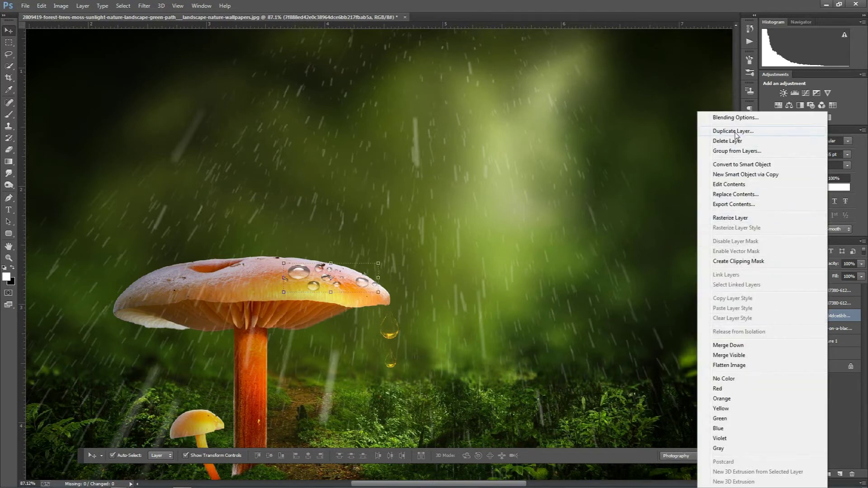
left_click(716, 131)
left_click(438, 121)
key("ctrl+t")
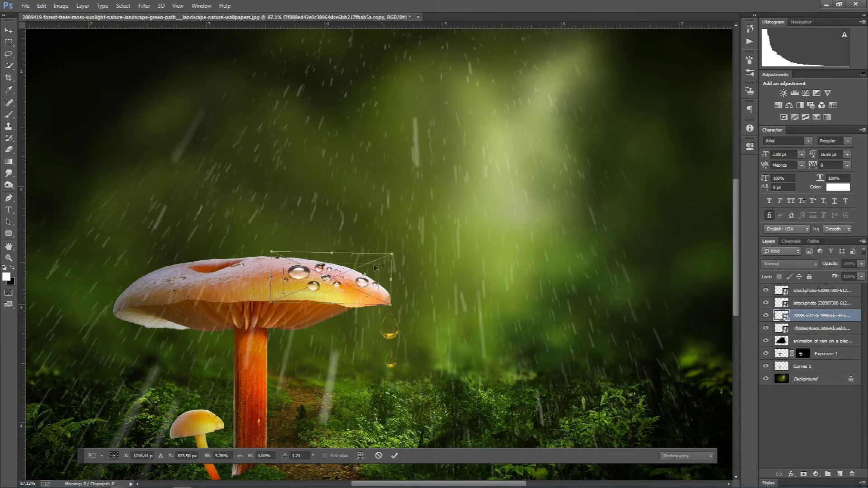
left_click_drag(350, 281, 210, 294)
mouse_move(258, 297)
left_mouse_down()
mouse_move(220, 242)
mouse_move(179, 281)
left_mouse_up()
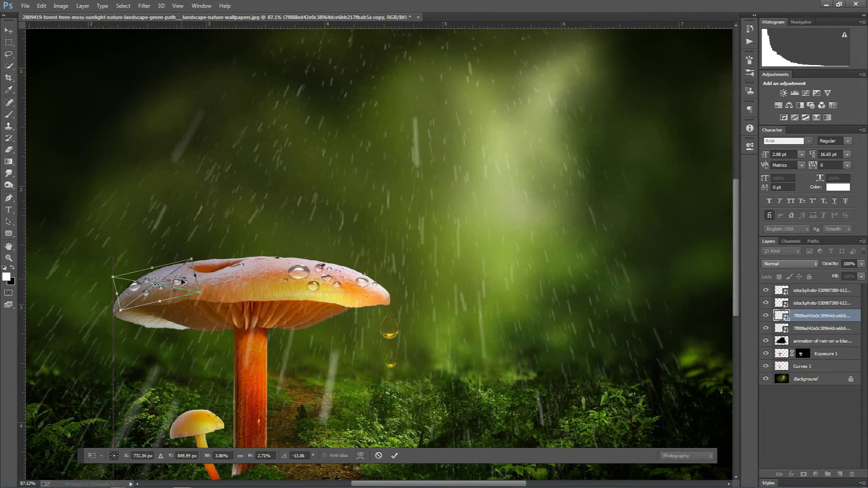
key("Return")
left_click(429, 374)
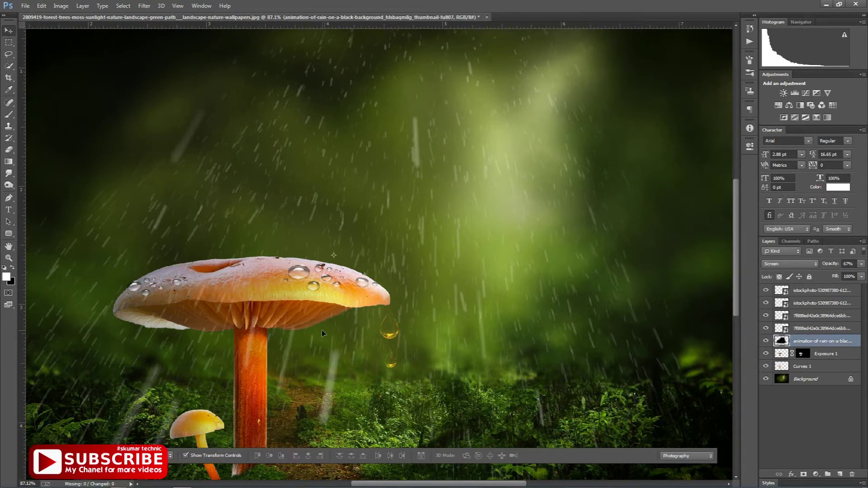
Step: Place the grey water-splash photo and Quick Select its curved water shape and dark rim
scroll(322, 334, "down", 3)
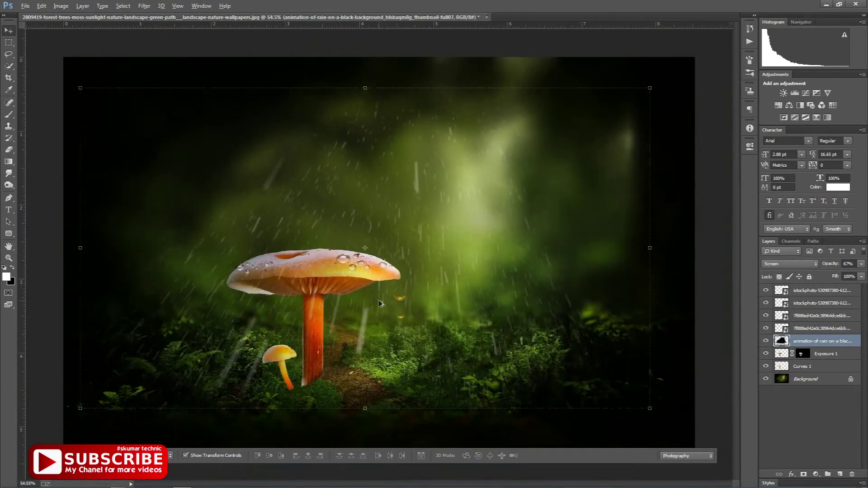
scroll(379, 304, "up", 2)
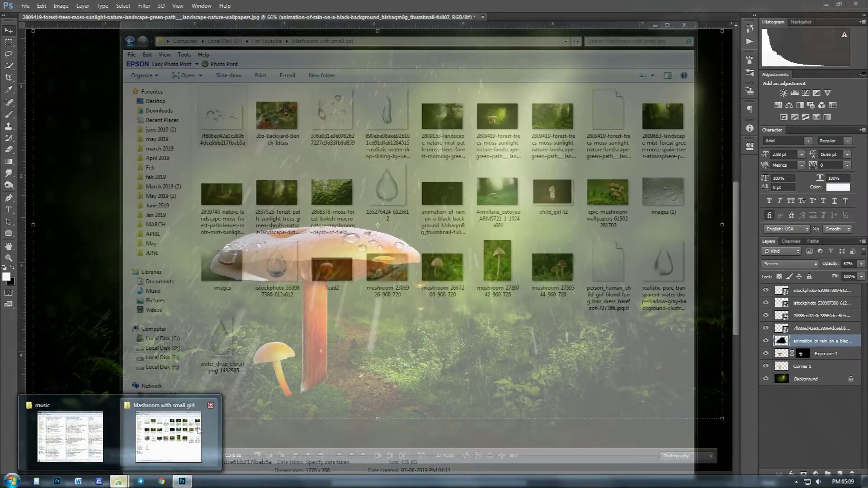
left_click(172, 436)
mouse_move(222, 265)
left_mouse_down()
mouse_move(147, 366)
mouse_move(88, 360)
left_mouse_up()
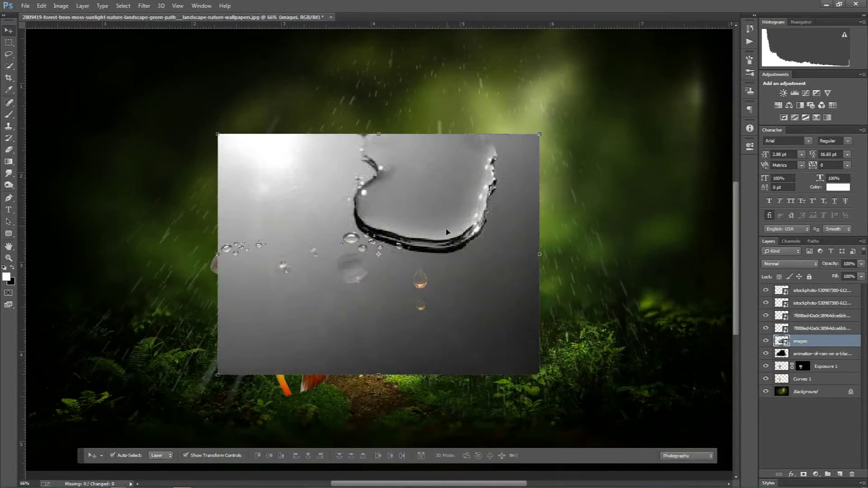
left_click(9, 65)
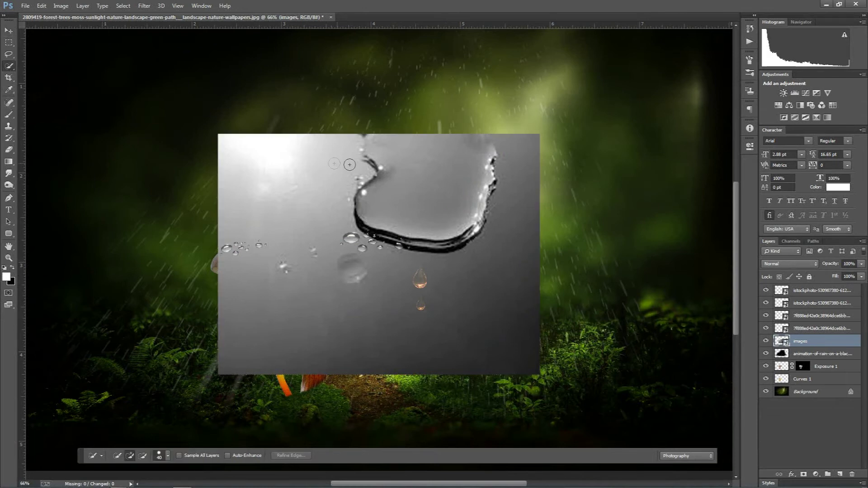
left_click_drag(382, 169, 367, 208)
left_click_drag(400, 239, 474, 229)
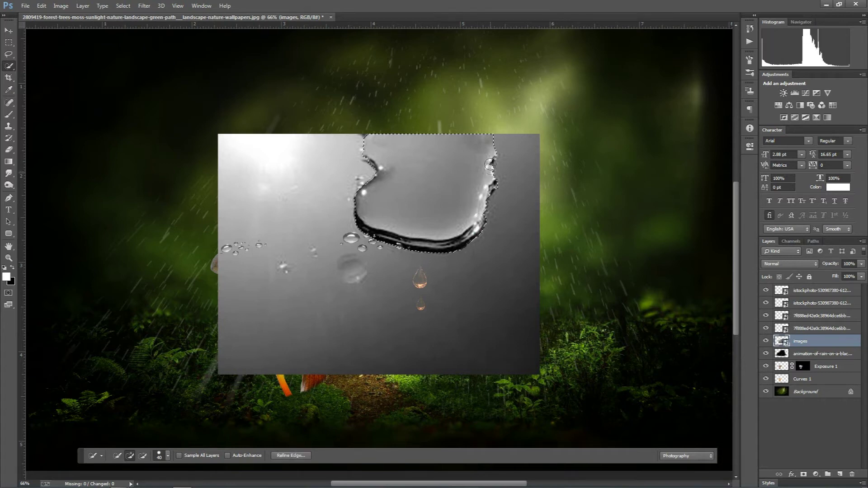
Step: Refine the water-shape selection's edge with Smart Radius and a slight feather
right_click(448, 208)
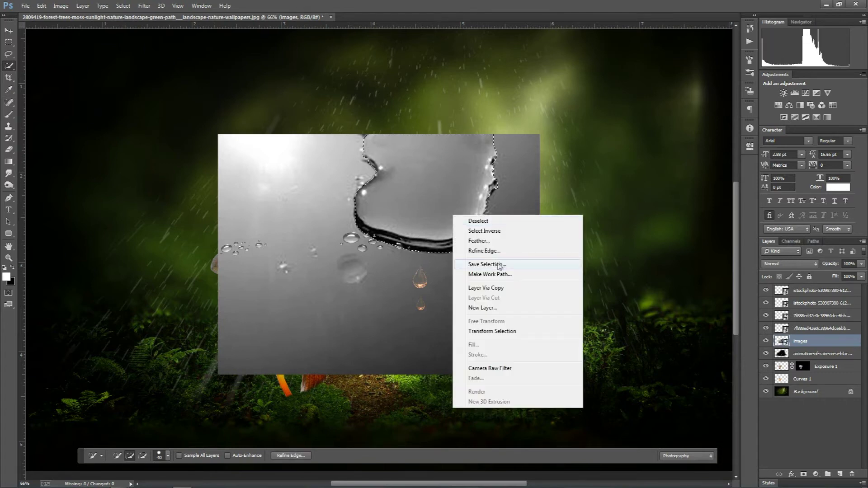
left_click(499, 251)
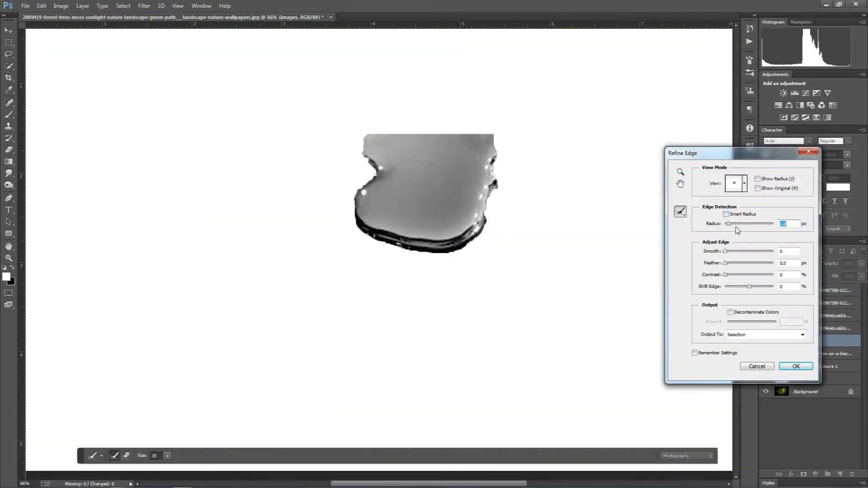
left_click(725, 213)
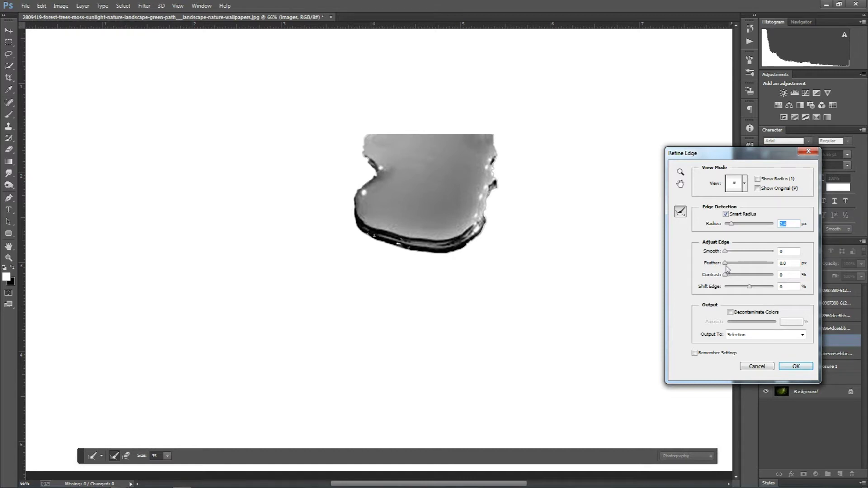
left_click_drag(736, 267, 735, 267)
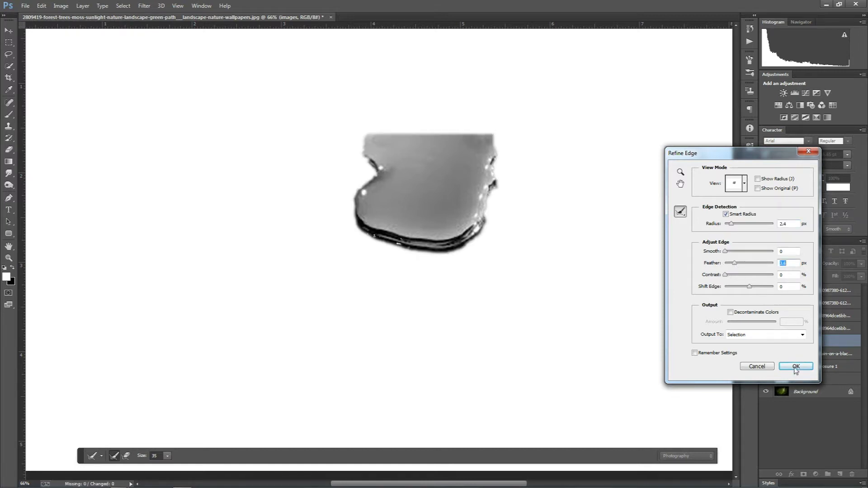
left_click(795, 366)
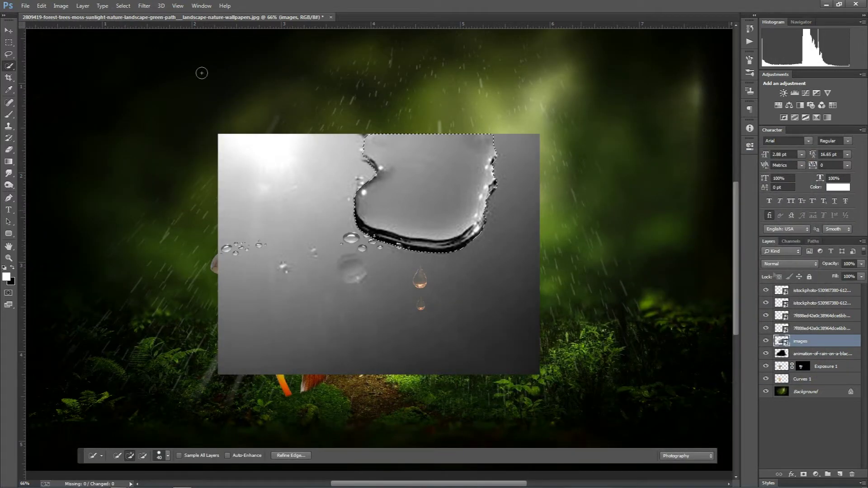
Step: Copy and paste the water shape onto its own layer and delete the splash photo
left_click(60, 7)
left_click(41, 6)
left_click(50, 84)
key("v")
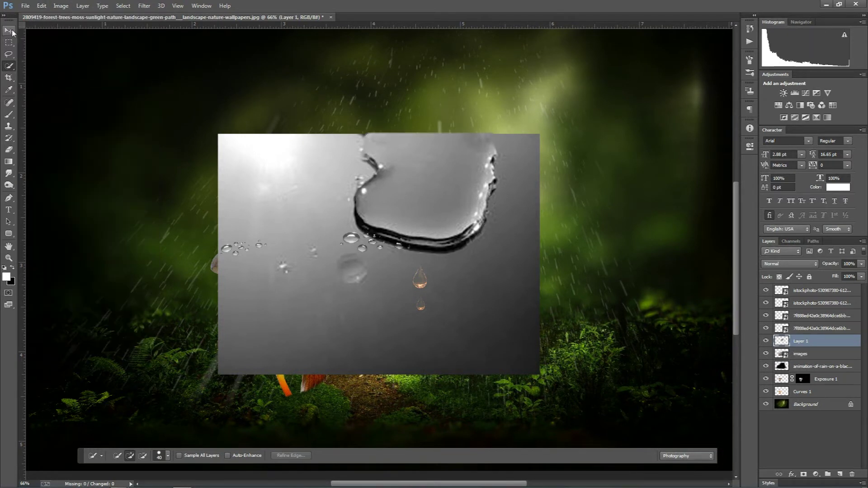
left_click(354, 283)
key("Delete")
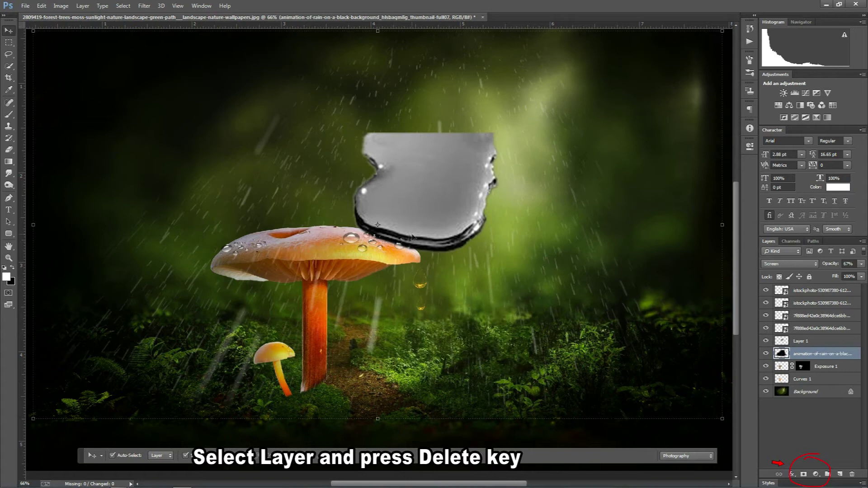
Step: Scale the pasted water shape down onto the mushroom cap
key("ctrl+t")
mouse_move(405, 194)
left_mouse_down()
mouse_move(343, 245)
mouse_move(308, 229)
left_mouse_up()
scroll(360, 264, "up", 3)
key("Return")
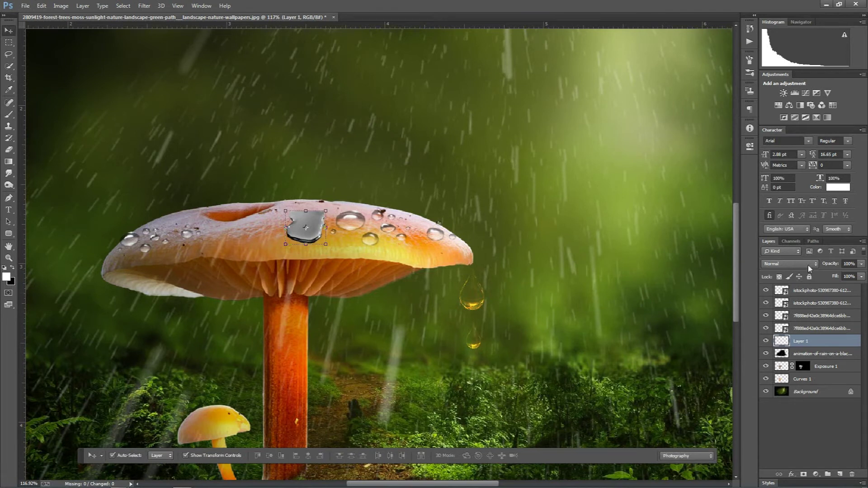
Step: Blend the cap's water shape with Vivid Light, nudge it right, and adjust the eraser size
left_click(807, 265)
left_click(778, 167)
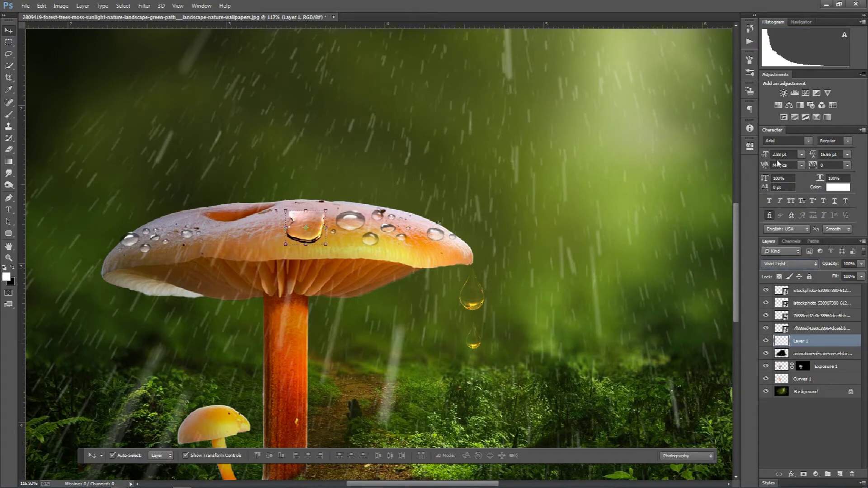
left_click_drag(321, 223, 329, 220)
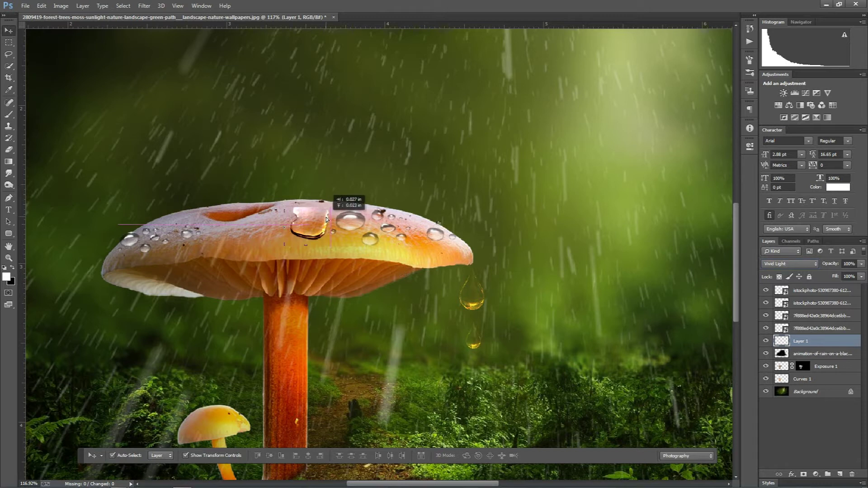
left_click(8, 148)
right_click(351, 121)
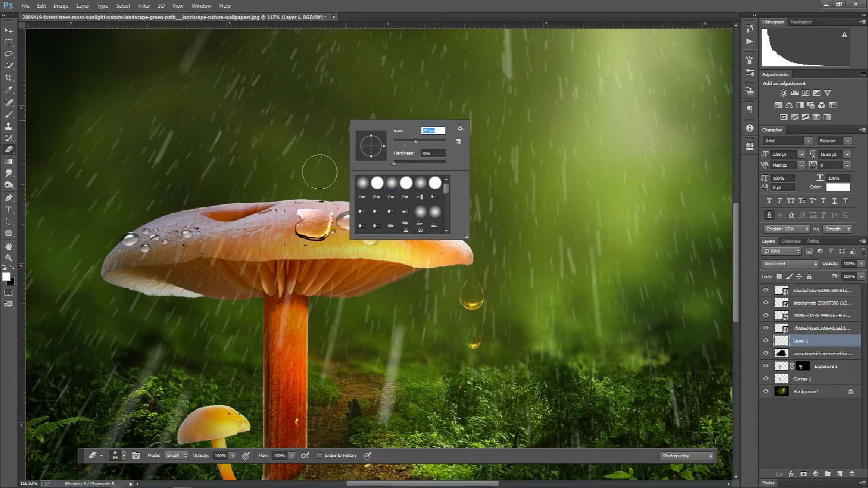
left_click(312, 192)
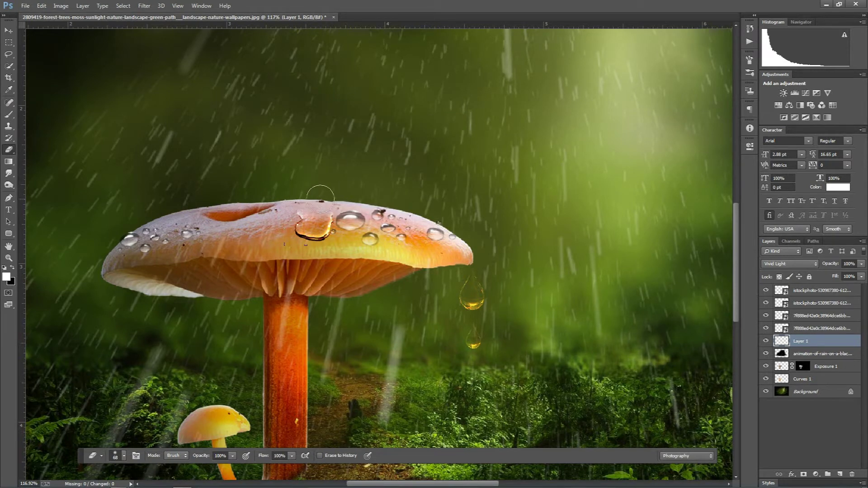
Step: Lower the water-drop layer's opacity to about 60% so it blends into the cap
left_click(8, 30)
scroll(335, 270, "down", 3)
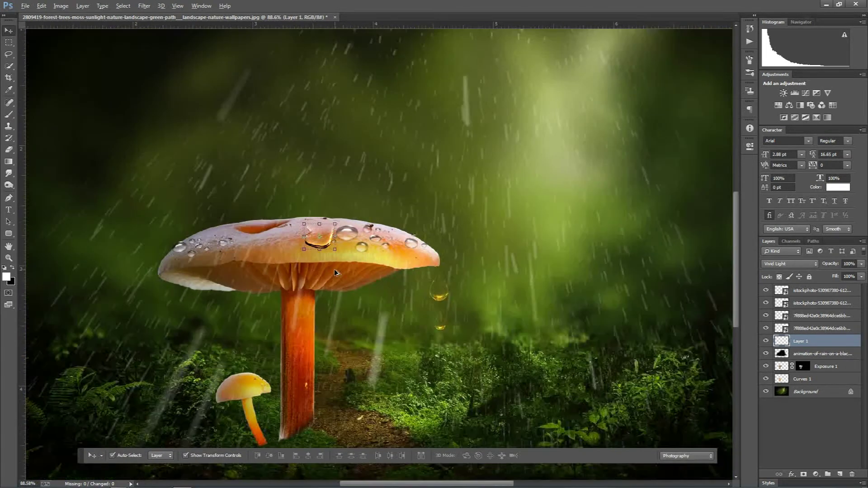
left_click(500, 262)
scroll(319, 251, "up", 5)
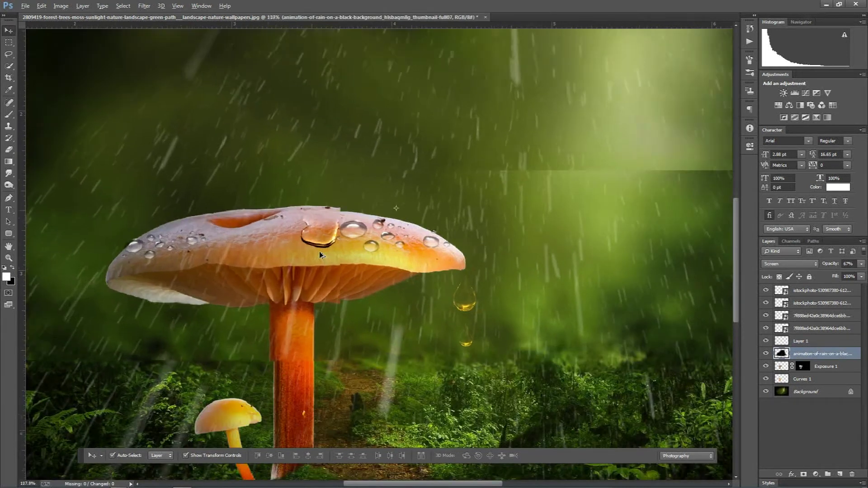
left_click(319, 246)
left_click(862, 265)
left_click_drag(836, 274, 837, 273)
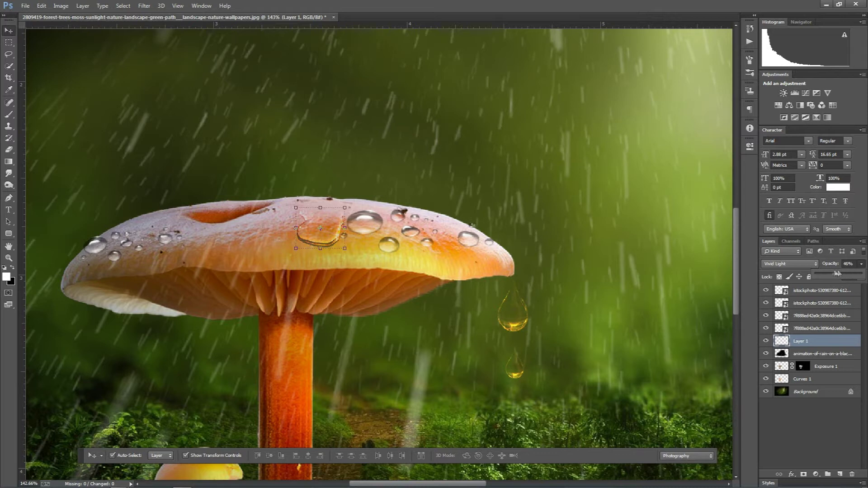
left_click(482, 249)
left_click(313, 251)
scroll(314, 251, "down", 2)
Step: Duplicate the water-drop layer and shrink the copy at the mushroom cap's right rim
scroll(314, 251, "down", 2)
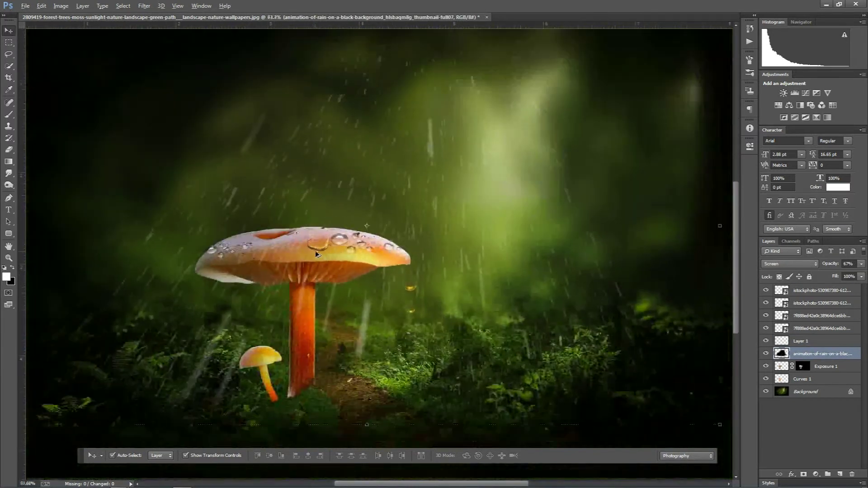
scroll(315, 250, "down", 1)
scroll(346, 255, "up", 1)
scroll(345, 255, "up", 1)
left_click(472, 266)
key("ctrl+j")
key("ctrl+t")
left_click_drag(492, 251, 477, 271)
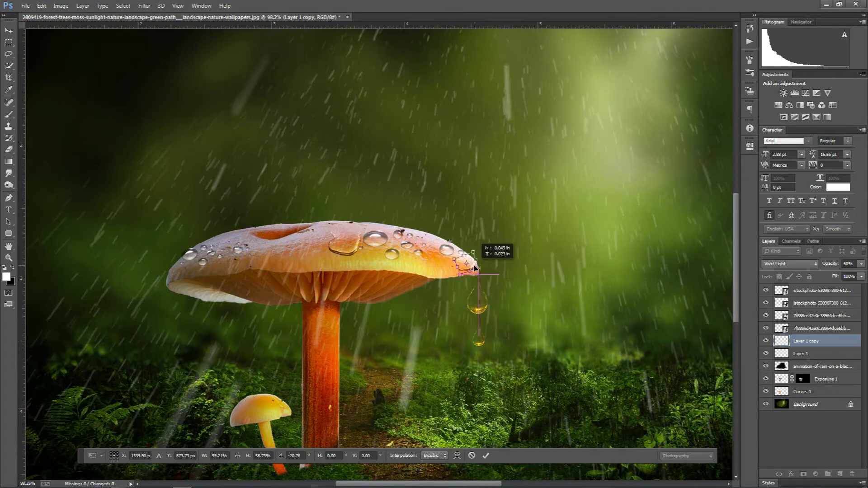
key("Return")
Step: Check the rain and copied drop layers, then select the top droplet layer
left_click(511, 345)
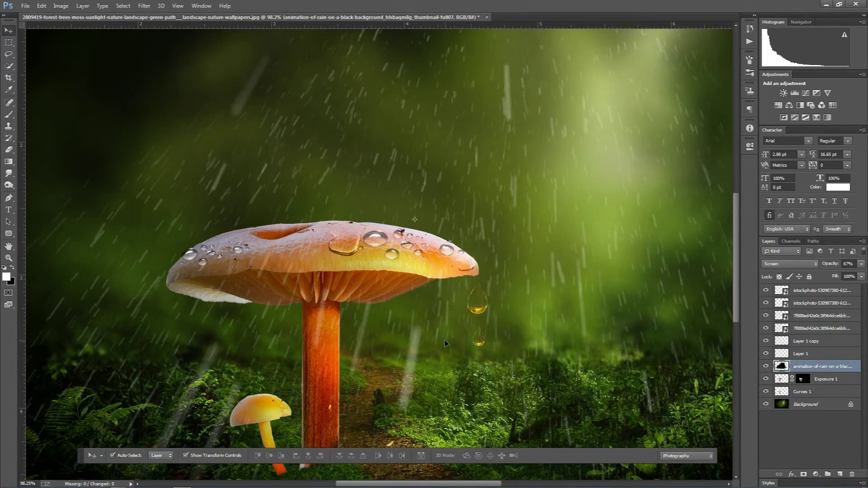
scroll(443, 339, "down", 1)
scroll(444, 338, "down", 1)
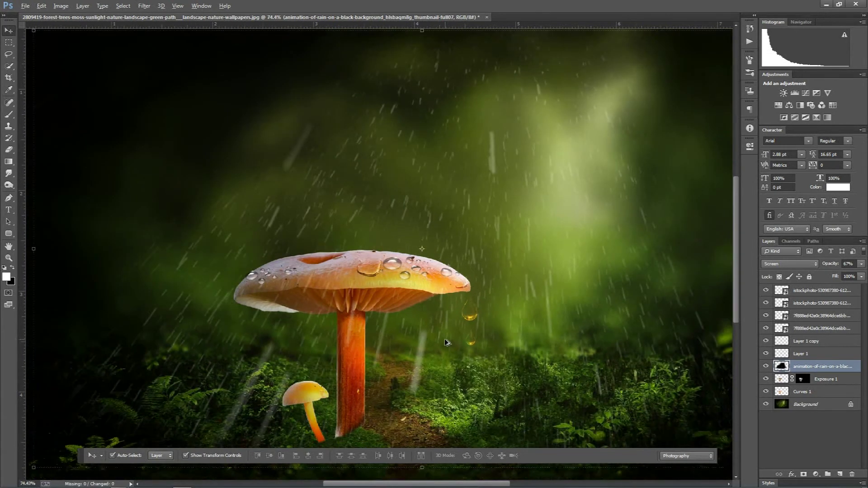
scroll(444, 338, "down", 1)
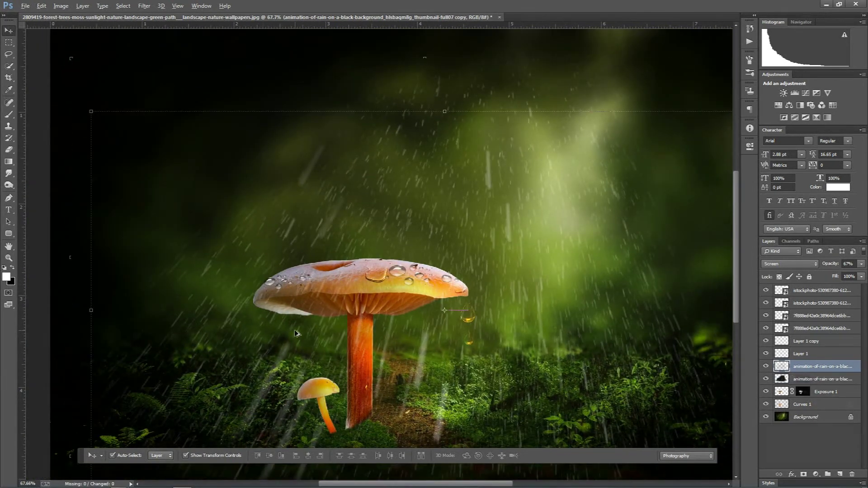
left_click(460, 287)
left_click(406, 279)
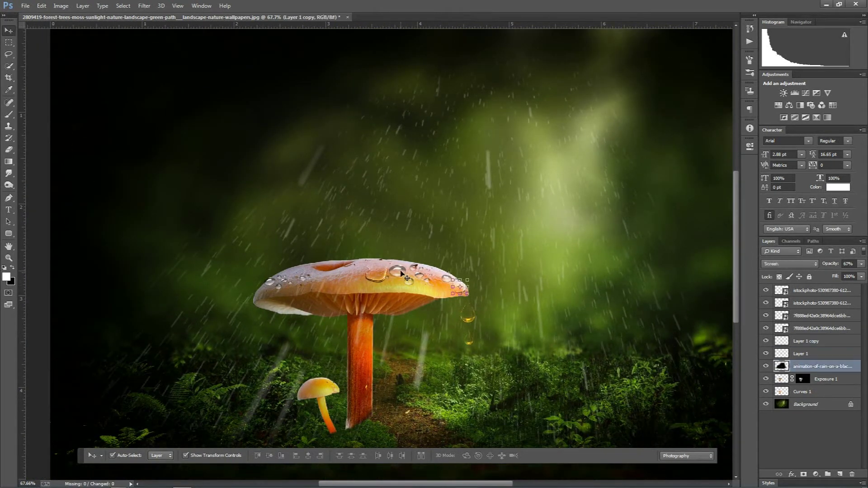
left_click(797, 292)
Step: Duplicate the third droplet layer and shrink the copy onto the small mushroom's cap
left_click(809, 319)
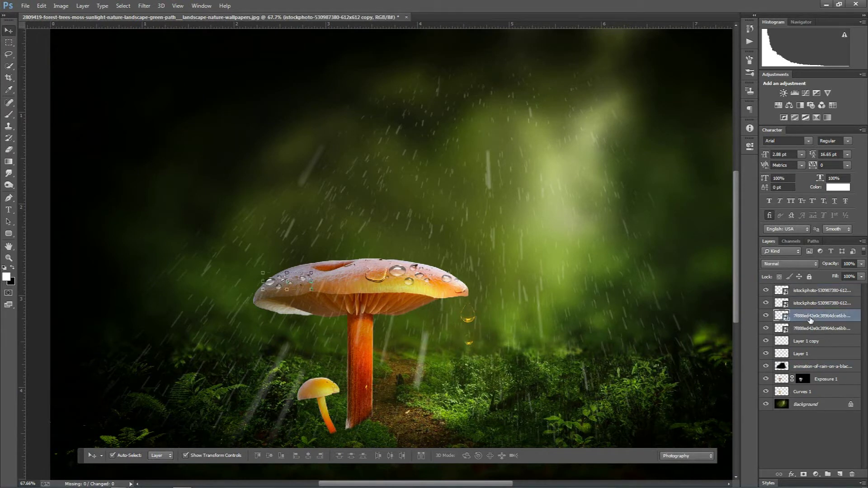
right_click(856, 317)
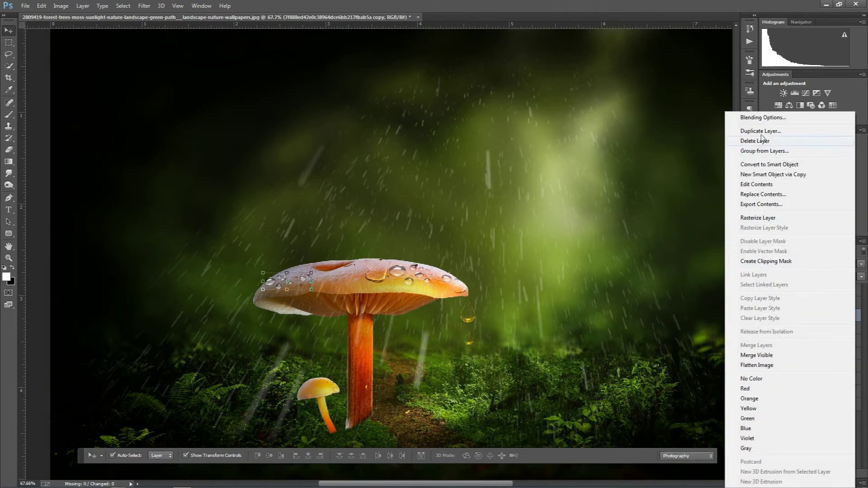
left_click(786, 129)
left_click(440, 121)
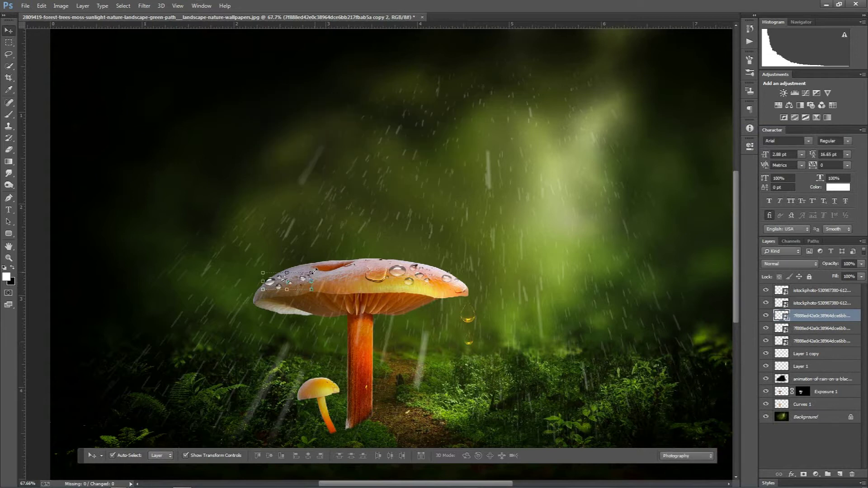
key("ctrl+t")
mouse_move(289, 281)
left_mouse_down()
mouse_move(301, 385)
mouse_move(363, 348)
mouse_move(340, 369)
left_mouse_up()
scroll(314, 378, "up", 4)
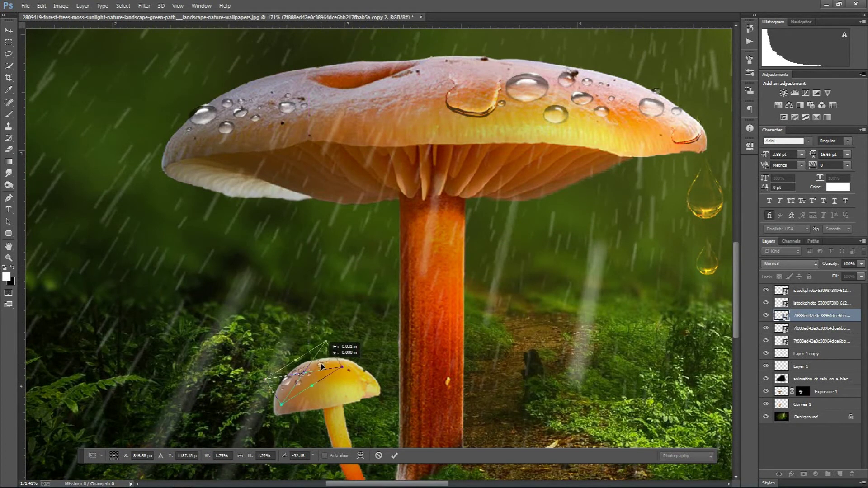
key("Return")
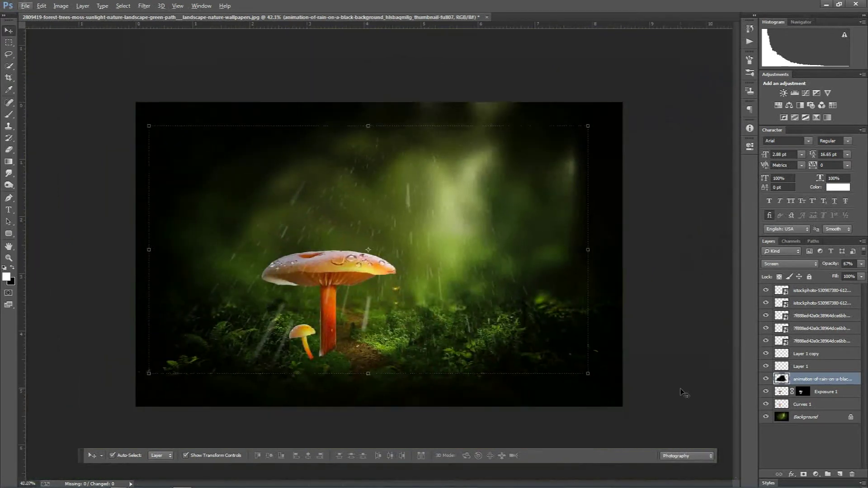
Step: Apply a Camera Raw post-crop vignette of about -51 to the forest background
left_click(144, 6)
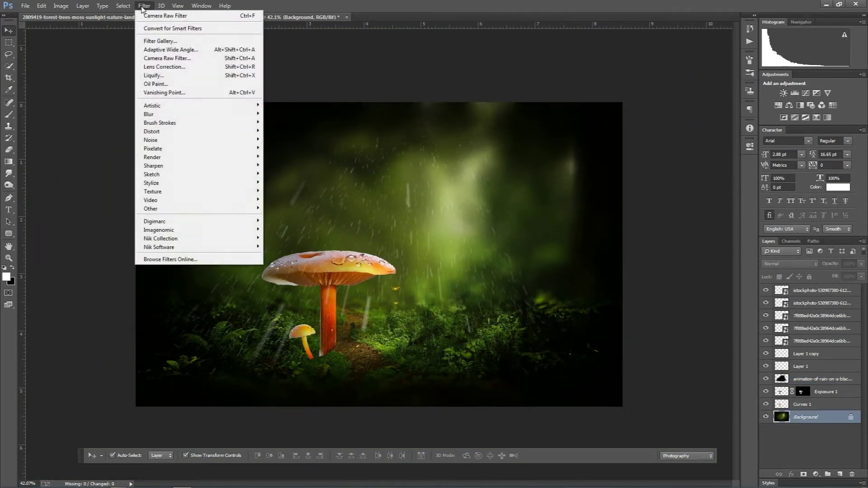
left_click(168, 58)
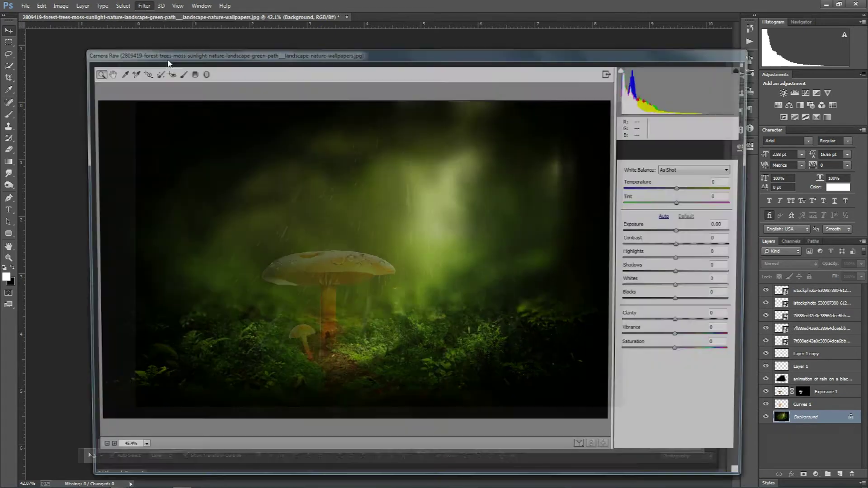
left_click(692, 144)
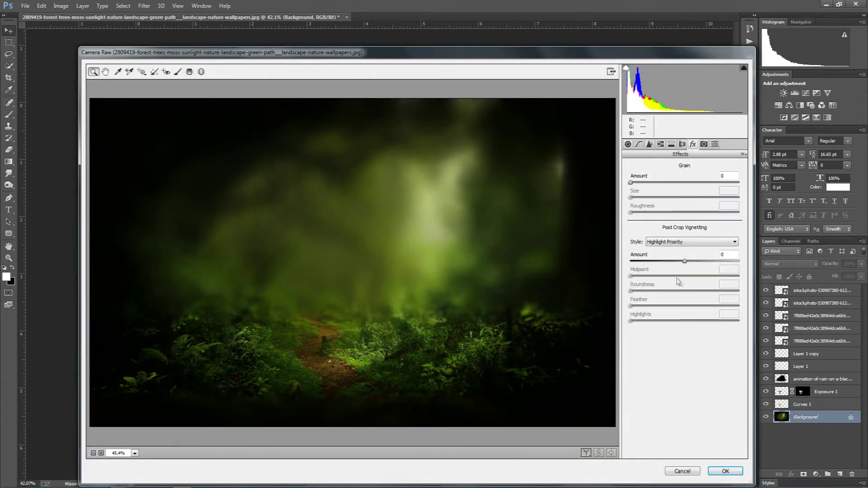
mouse_move(685, 263)
left_mouse_down()
mouse_move(643, 261)
mouse_move(650, 283)
left_mouse_up()
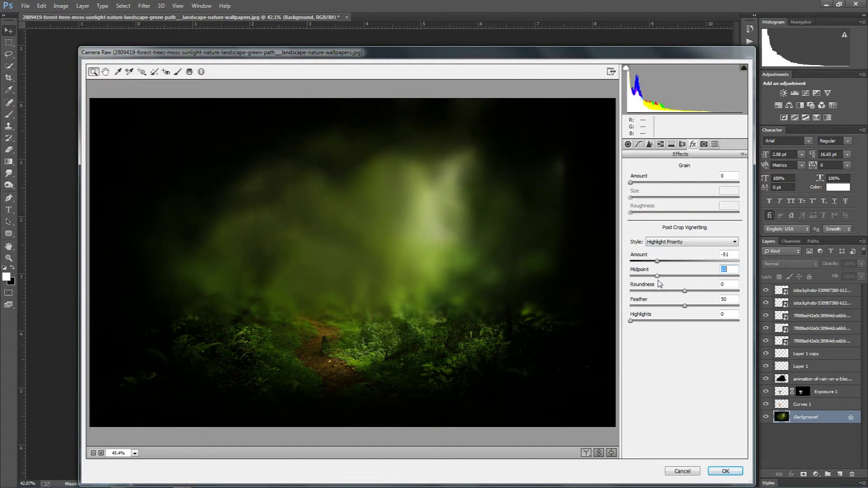
left_click(725, 471)
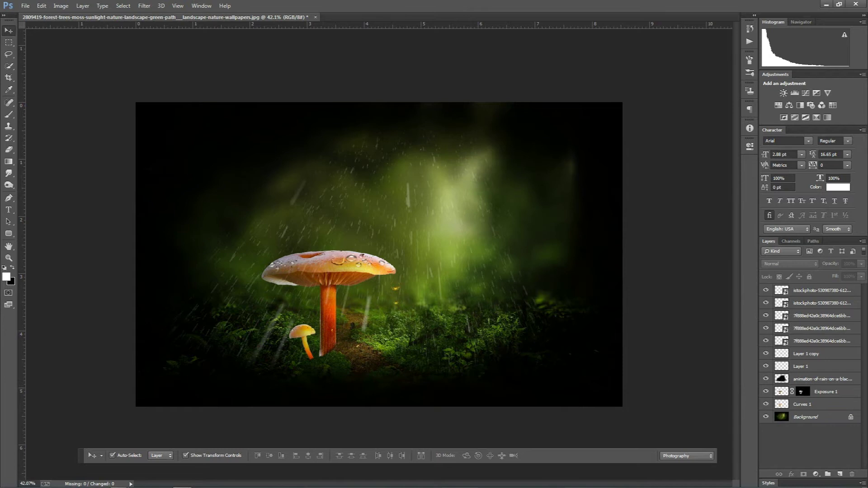
Step: Place the child_girl-t2 photo into the composite, scaled down and centred lower
left_click(153, 443)
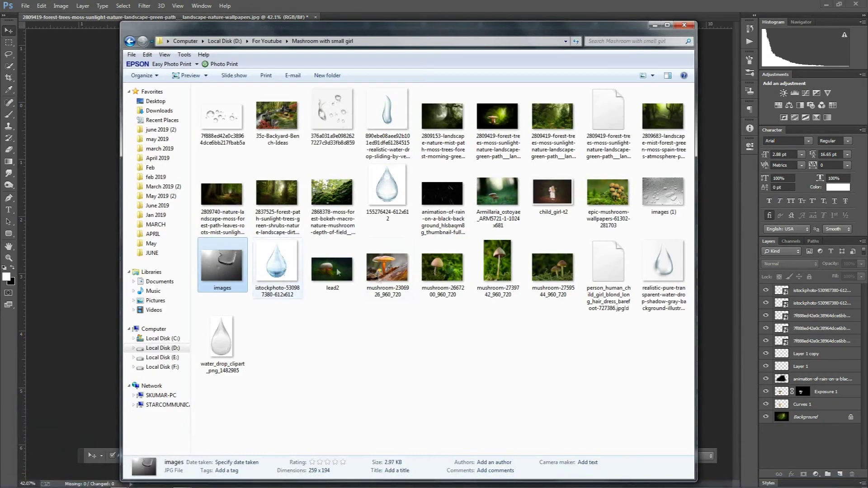
mouse_move(552, 192)
left_mouse_down()
mouse_move(711, 360)
mouse_move(612, 359)
left_mouse_up()
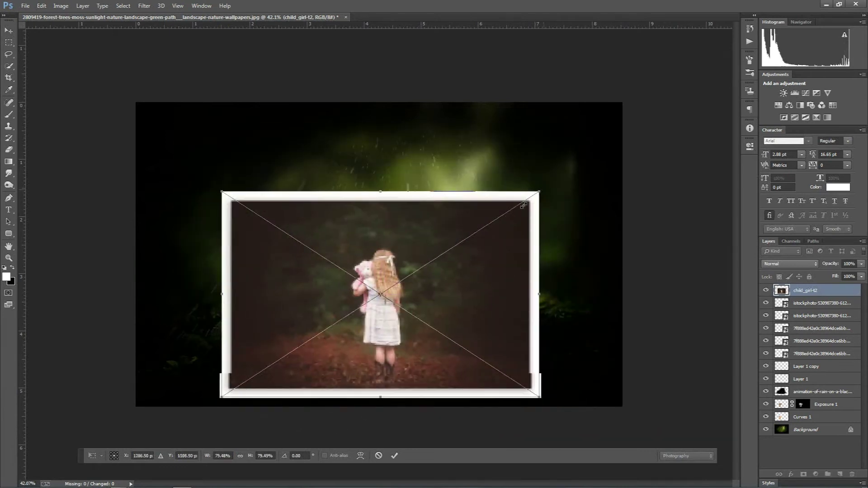
left_click_drag(580, 126, 524, 225)
key("Return")
Step: Quick-select the girl from her hair down over both boots
scroll(421, 309, "up", 5)
key("w")
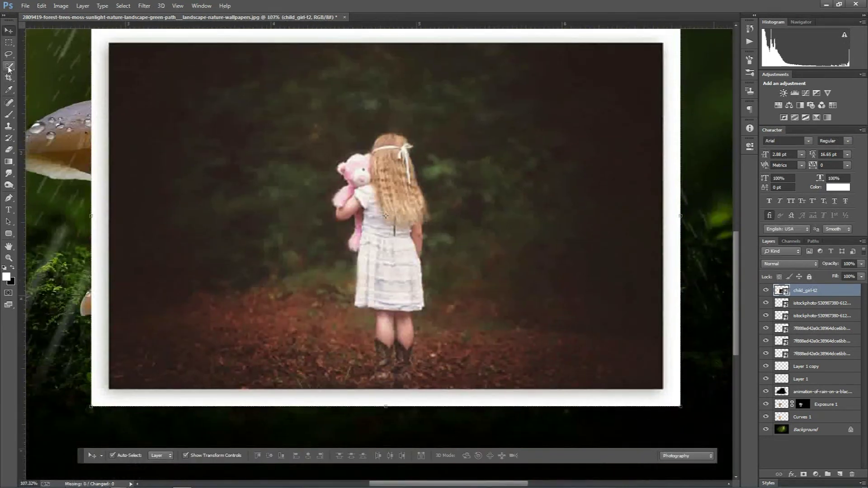
mouse_move(391, 144)
left_mouse_down()
mouse_move(411, 199)
mouse_move(388, 312)
left_mouse_up()
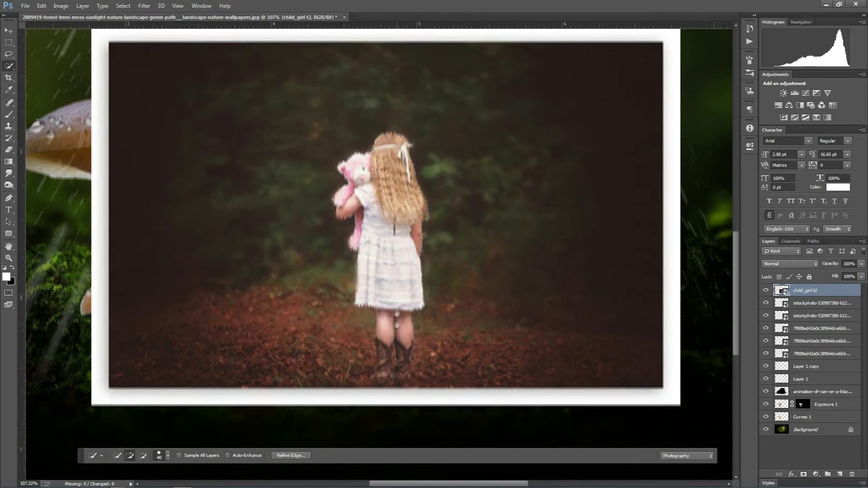
scroll(389, 311, "down", 4)
right_click(397, 220)
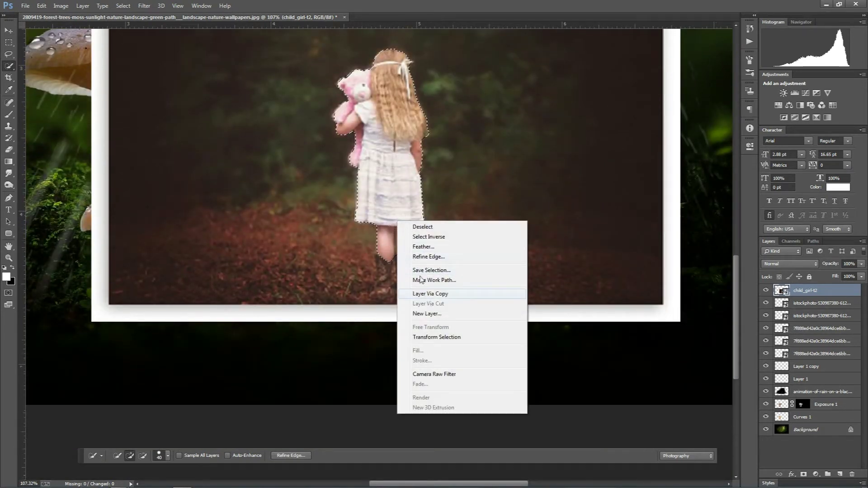
left_click(388, 202)
left_click_drag(385, 257, 384, 268)
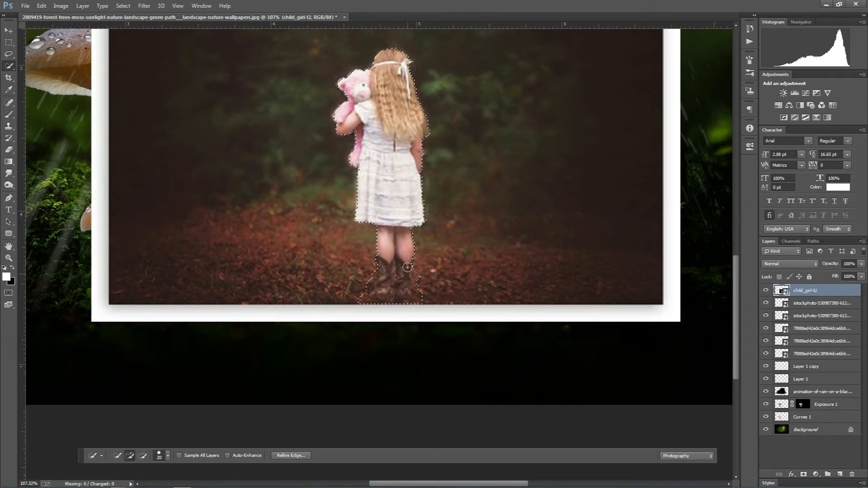
left_click_drag(414, 287, 421, 302)
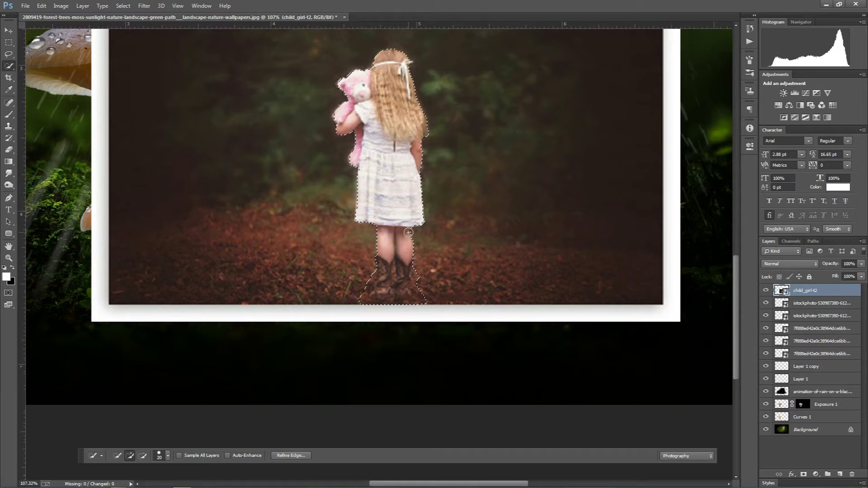
Step: Subtract stray areas from the girl's selection with Alt and bring up Refine Edge
key("alt")
scroll(420, 235, "up", 3)
right_click(400, 204)
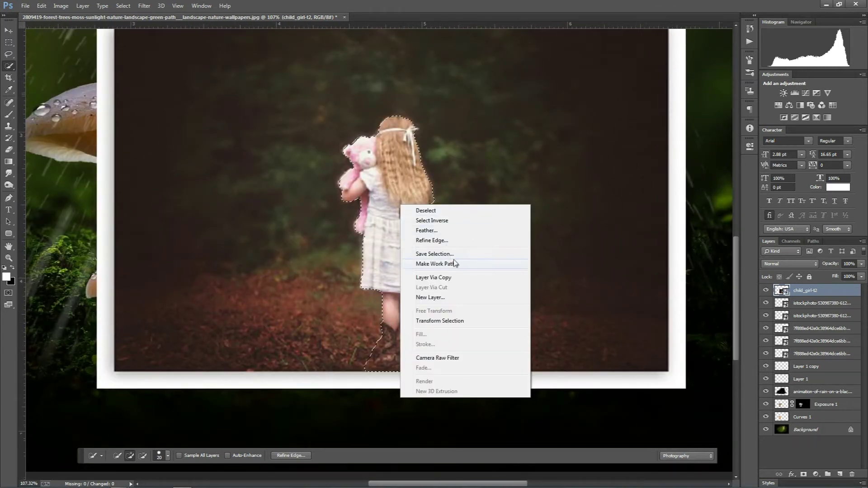
left_click(452, 238)
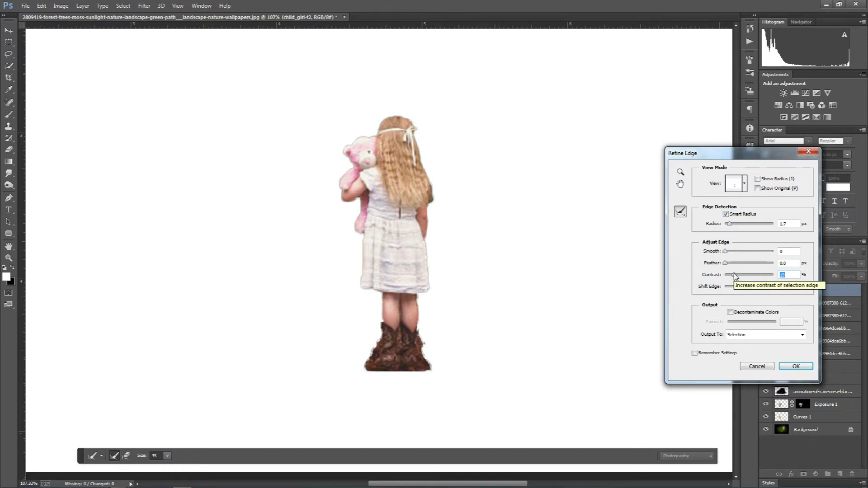
Step: Refine the girl's selection edge with slight feathering and more contrast, then apply it
left_click_drag(725, 263, 729, 264)
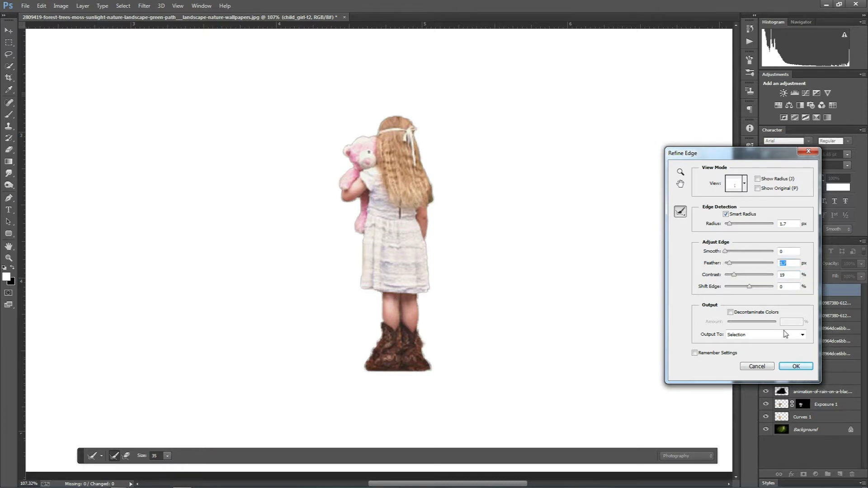
mouse_move(741, 278)
left_mouse_down()
mouse_move(733, 263)
mouse_move(746, 289)
left_mouse_up()
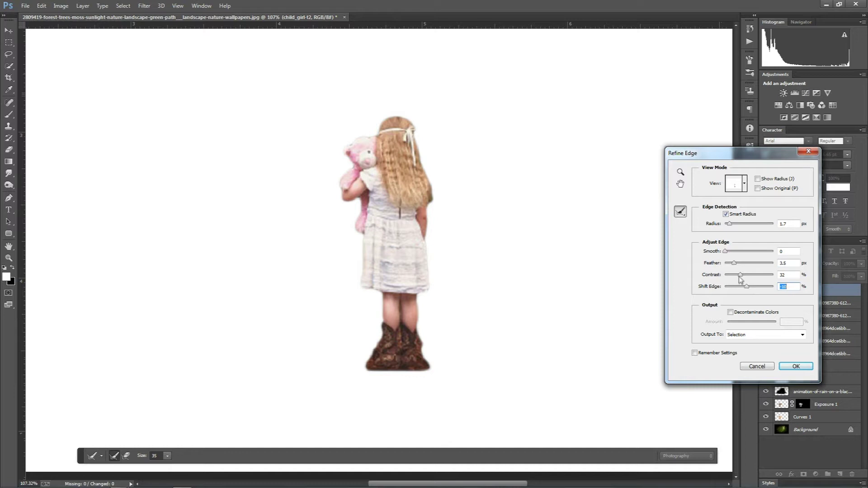
left_click(779, 369)
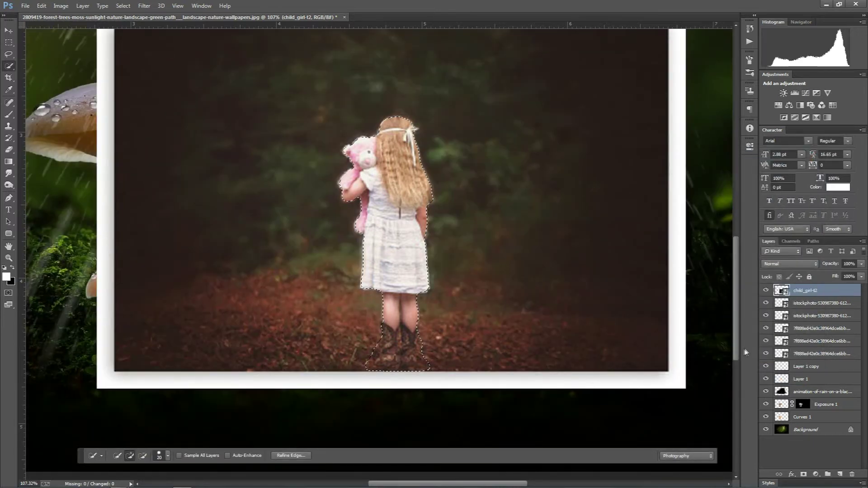
Step: Mask the girl out of her photo and move her under the big mushroom
left_click(803, 474)
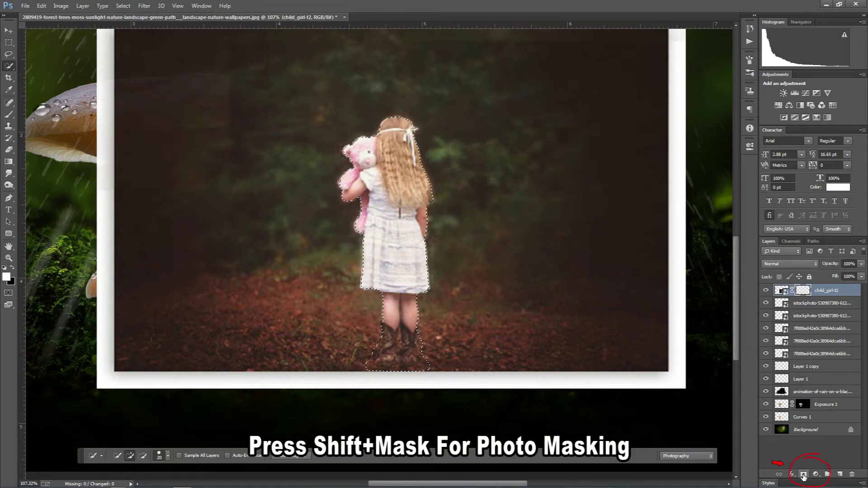
left_click(9, 32)
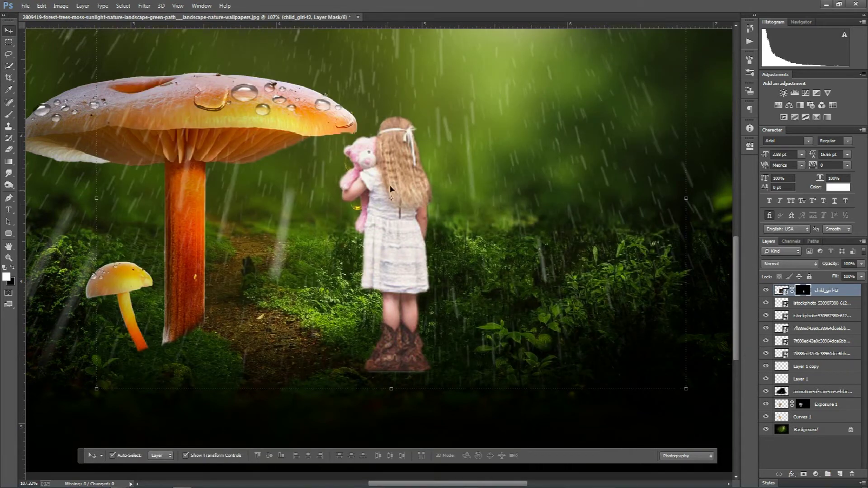
left_click_drag(390, 189, 260, 199)
scroll(436, 132, "down", 2)
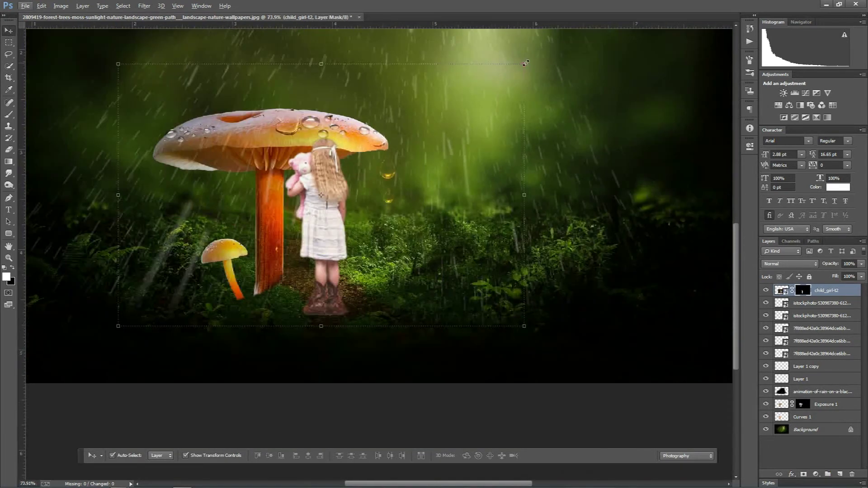
Step: Scale the girl down and nudge her into place beside the mushroom stem
left_click_drag(525, 63, 480, 93)
left_click_drag(329, 187, 322, 197)
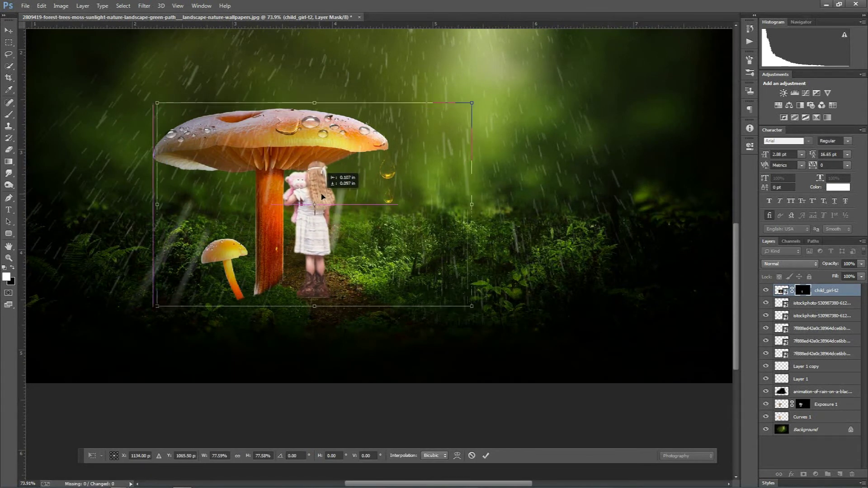
left_click_drag(322, 196, 329, 200)
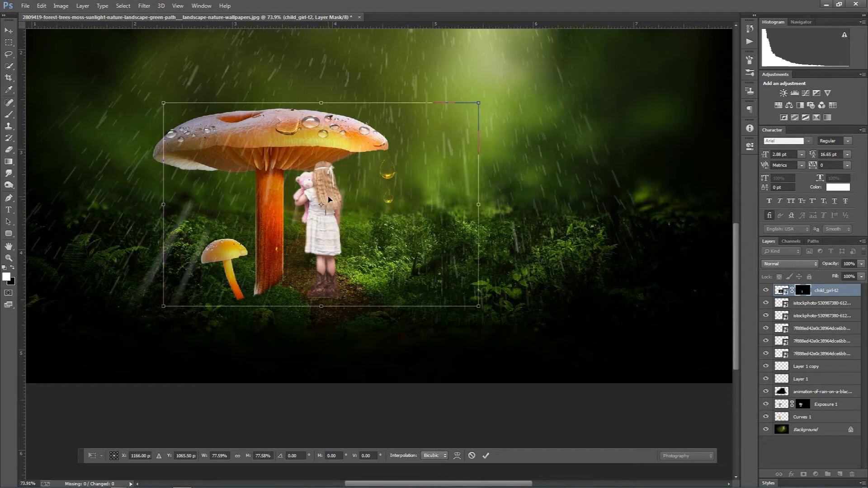
scroll(328, 200, "down", 3)
scroll(340, 296, "up", 3)
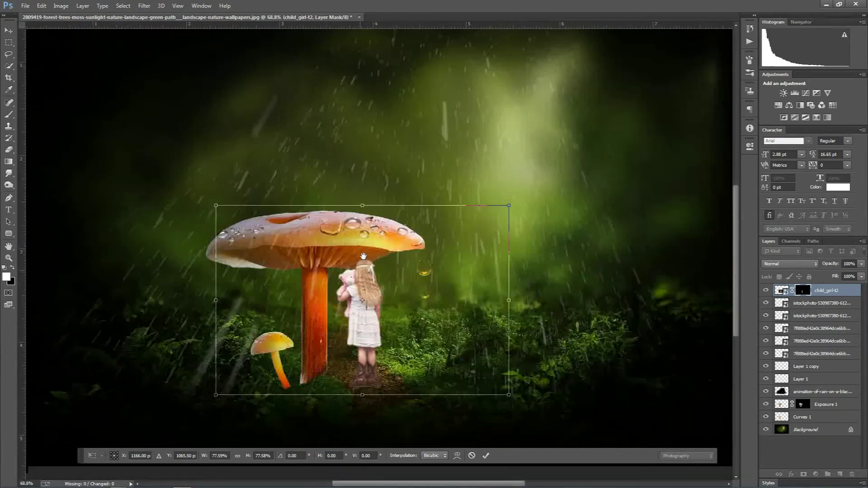
left_click_drag(389, 240, 394, 239)
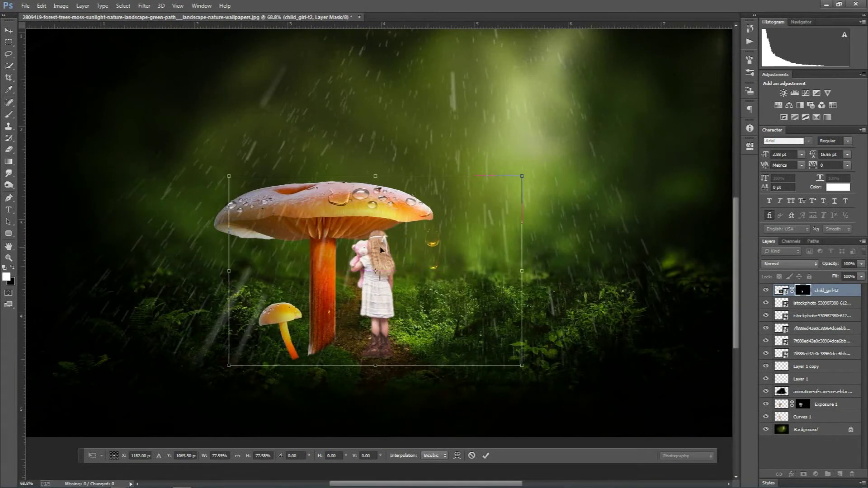
key("ctrl+z")
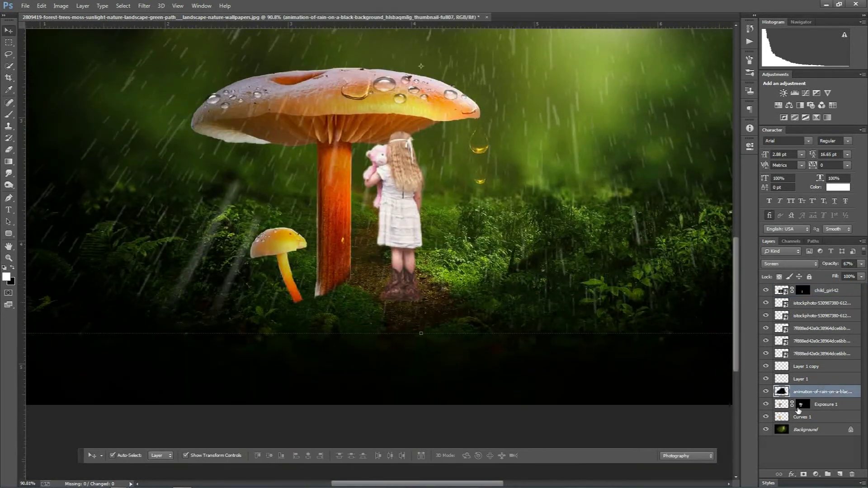
Step: On the Exposure 1 layer, stretch the lower mushroom stem down to reach the ground
left_click(829, 407)
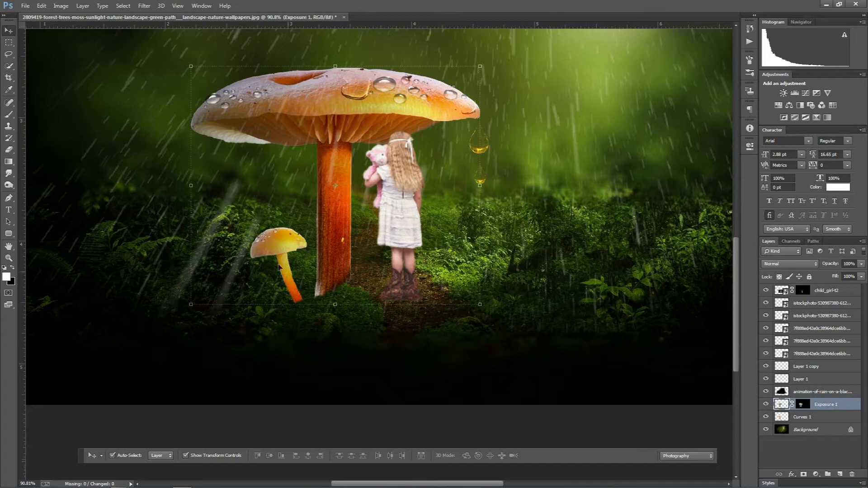
left_click(8, 42)
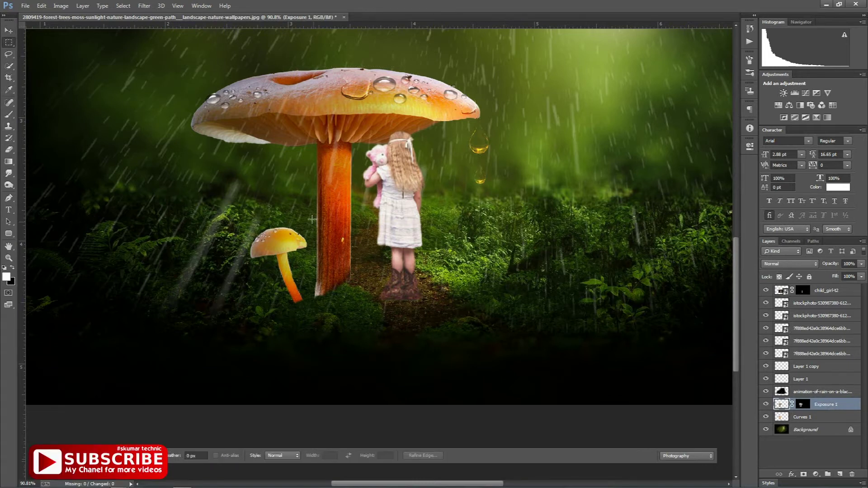
left_click_drag(310, 216, 362, 313)
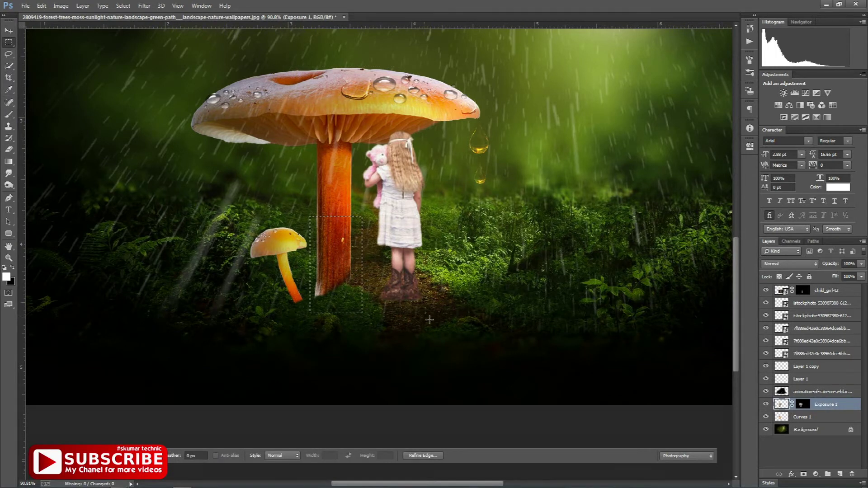
key("v")
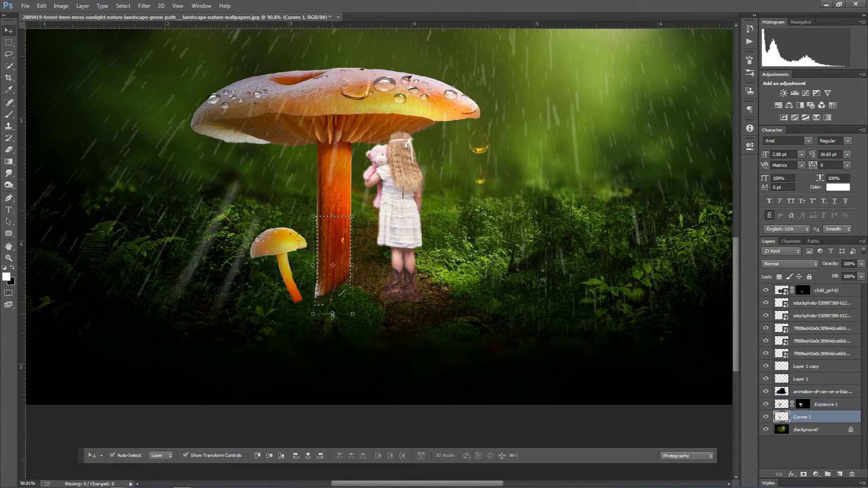
left_click_drag(333, 313, 332, 326)
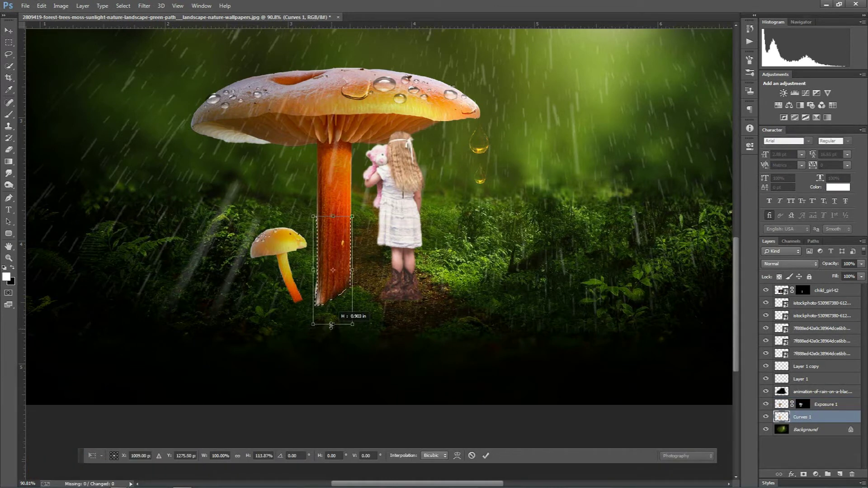
key("Return")
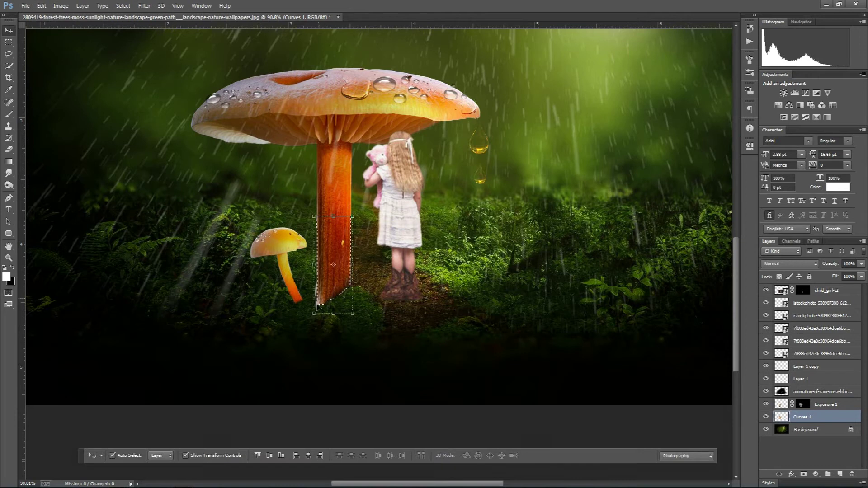
left_click(123, 5)
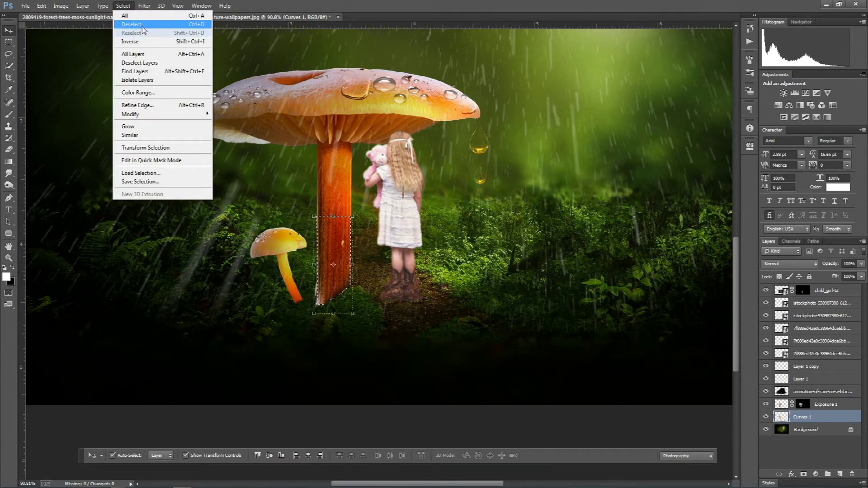
left_click(128, 26)
Step: Erase the hard edge at the stem's base so it blends into the moss
key("ctrl+plus")
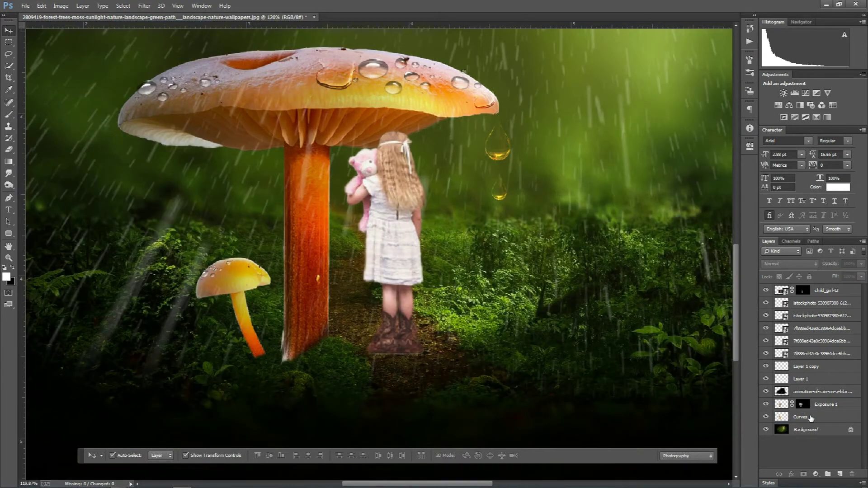
left_click(9, 114)
left_click(9, 149)
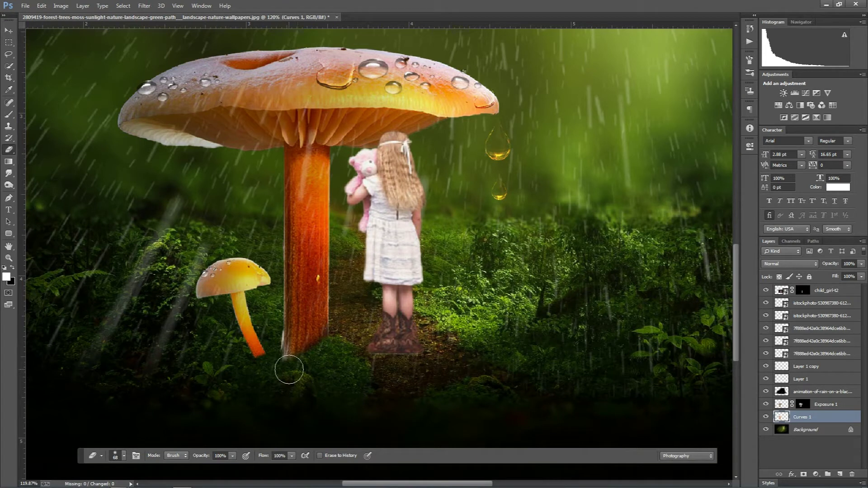
mouse_move(301, 360)
left_mouse_down()
mouse_move(312, 385)
mouse_move(287, 366)
mouse_move(277, 374)
mouse_move(265, 365)
left_mouse_up()
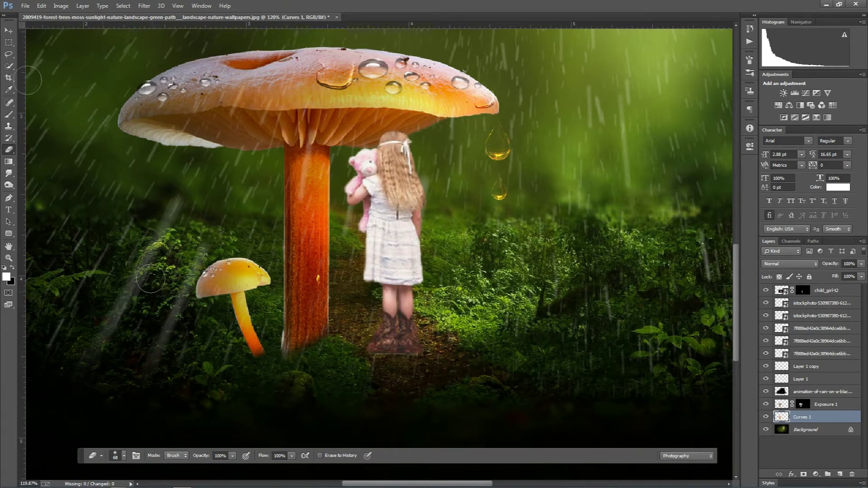
left_click(8, 32)
scroll(339, 326, "down", 5)
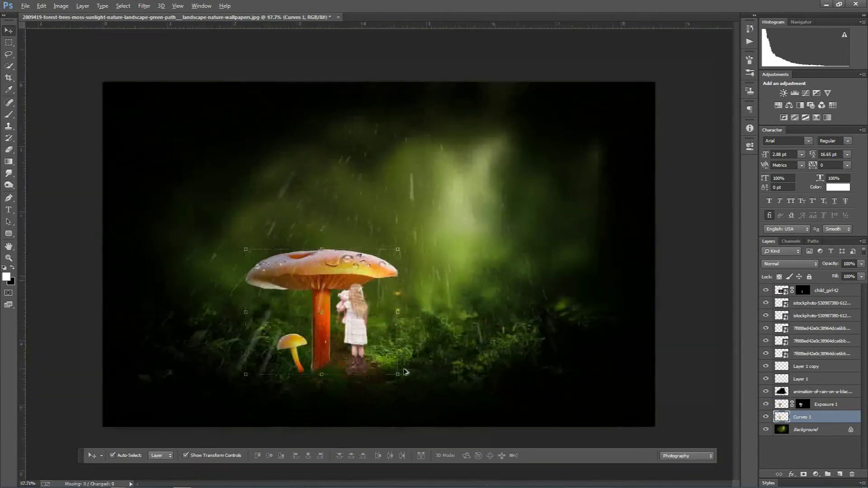
Step: Select the girl's layer and nudge her slightly into place
scroll(345, 361, "up", 2)
left_click(350, 343)
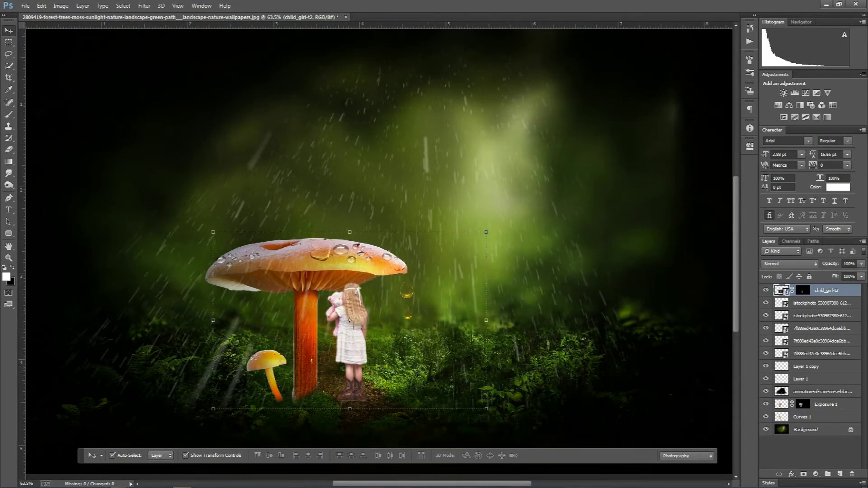
scroll(351, 391, "up", 4)
left_click_drag(346, 331, 347, 331)
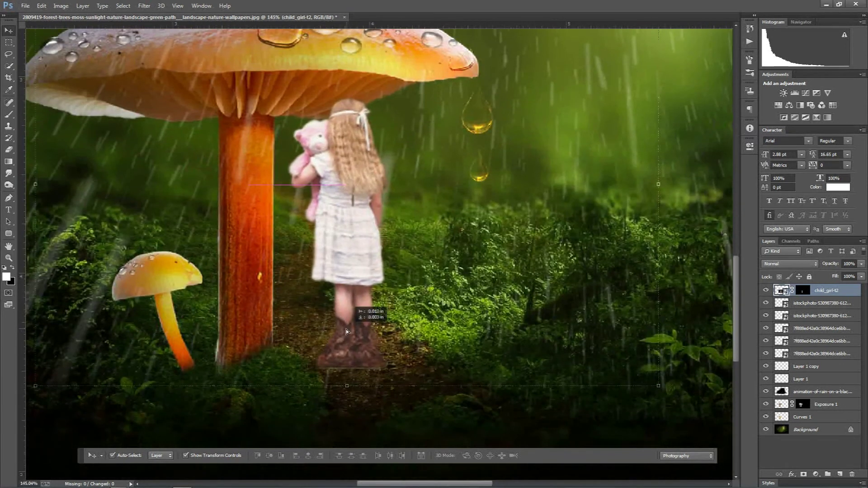
Step: Target the girl's mask with a small size-15 brush at 100% opacity and flow
left_click(9, 114)
left_click(804, 293)
right_click(318, 329)
left_click_drag(380, 353, 374, 350)
key("Return")
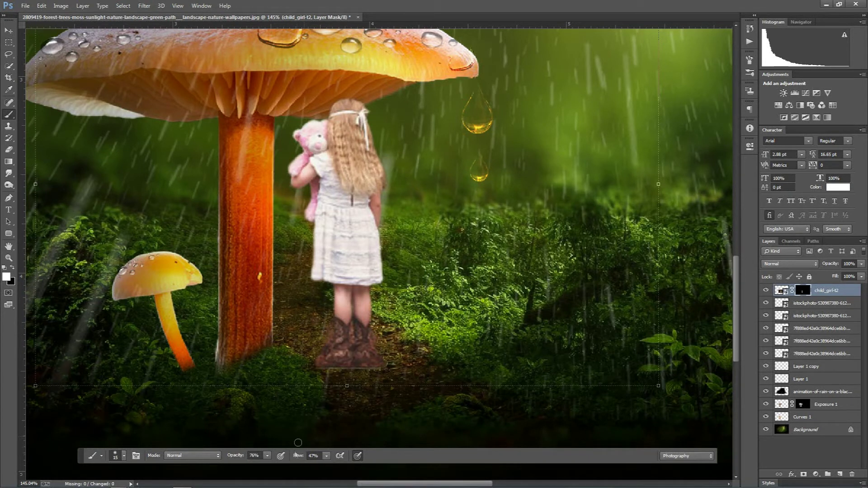
left_click(326, 456)
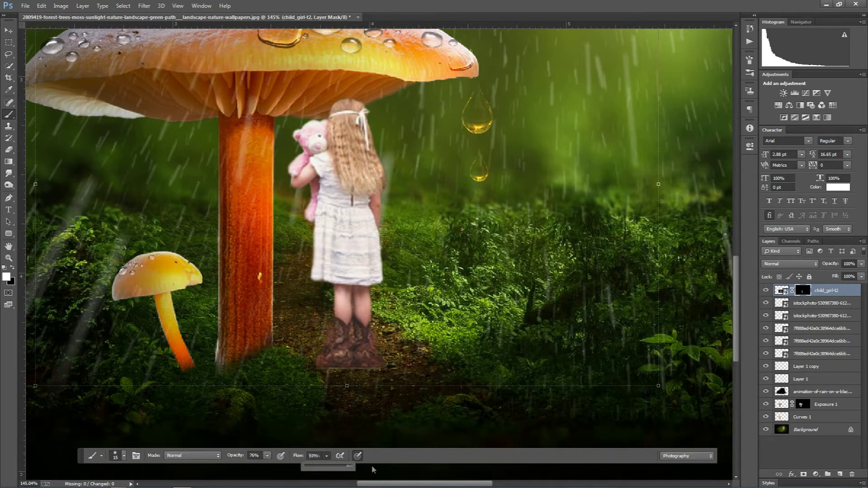
left_click(267, 455)
left_click_drag(267, 466, 281, 467)
left_click(324, 345)
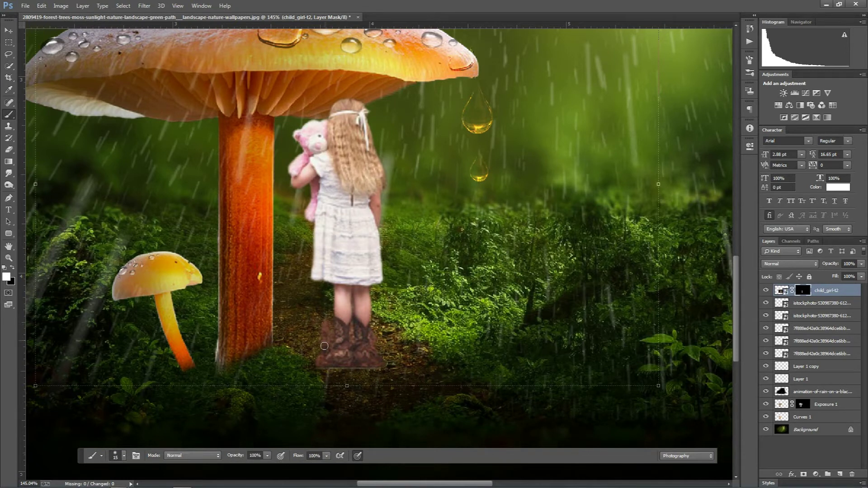
Step: Paint black on the mask to fade the boots' hard lower edge into the path
key("x")
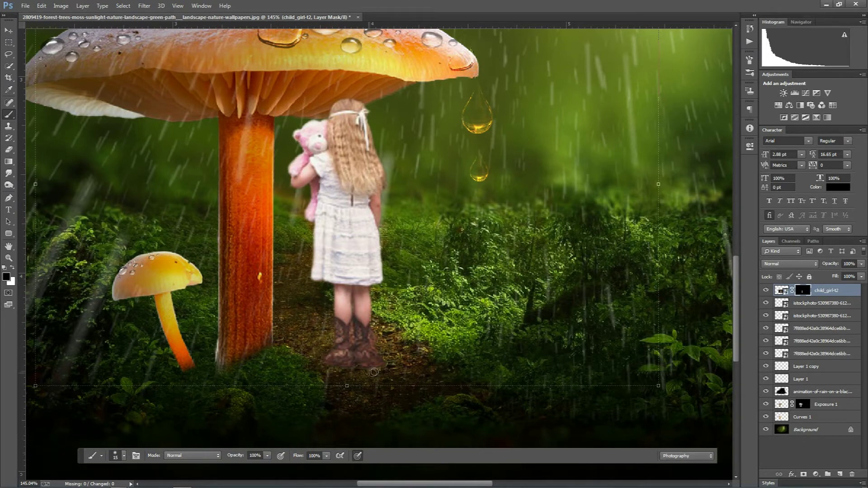
left_click_drag(386, 357, 352, 377)
key("v")
scroll(370, 324, "down", 2)
scroll(369, 325, "down", 1)
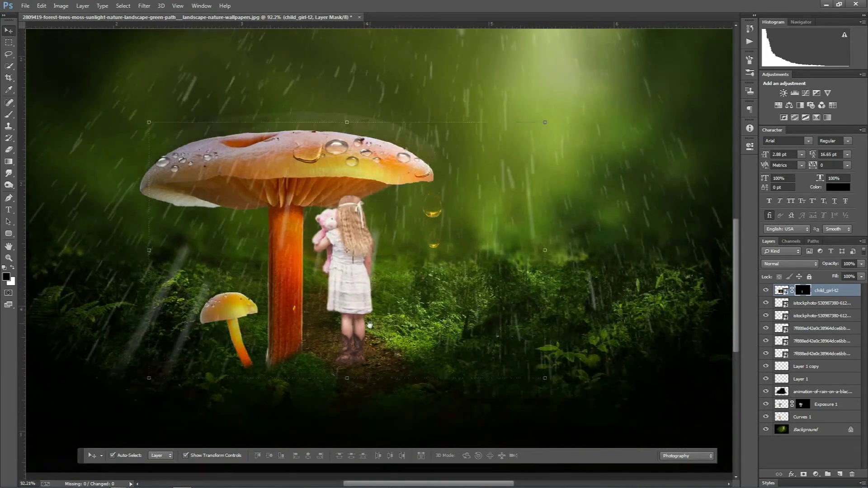
scroll(369, 324, "down", 2)
Step: Add a Curves adjustment layer clipped to the girl's layer
left_click(813, 474)
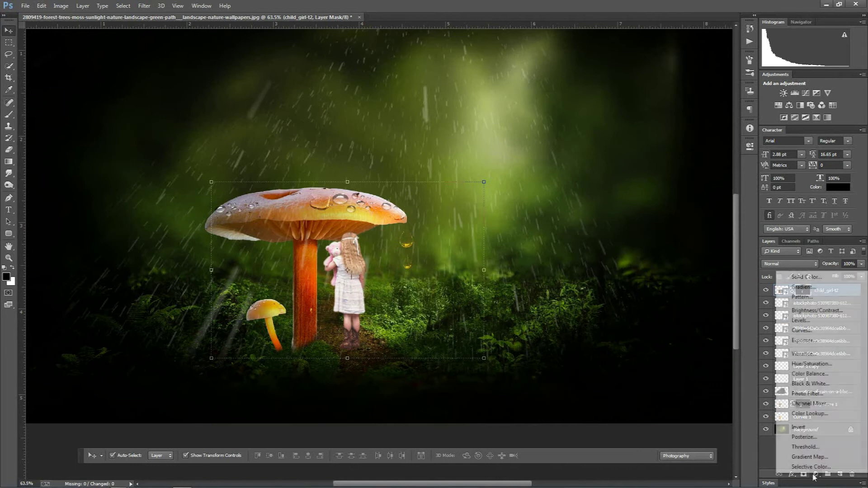
left_click(806, 331)
right_click(840, 291)
left_click(756, 239)
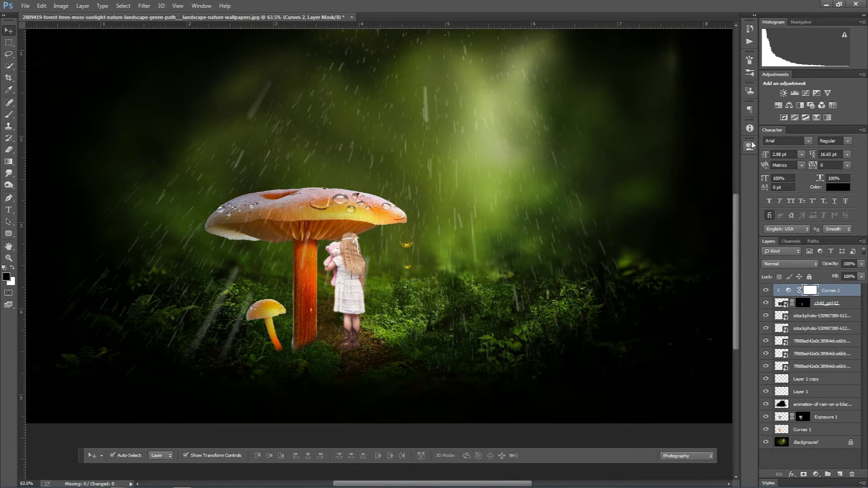
Step: Pull the curve down in the midtones and up in the highlights
left_click(750, 146)
left_click_drag(676, 241, 679, 244)
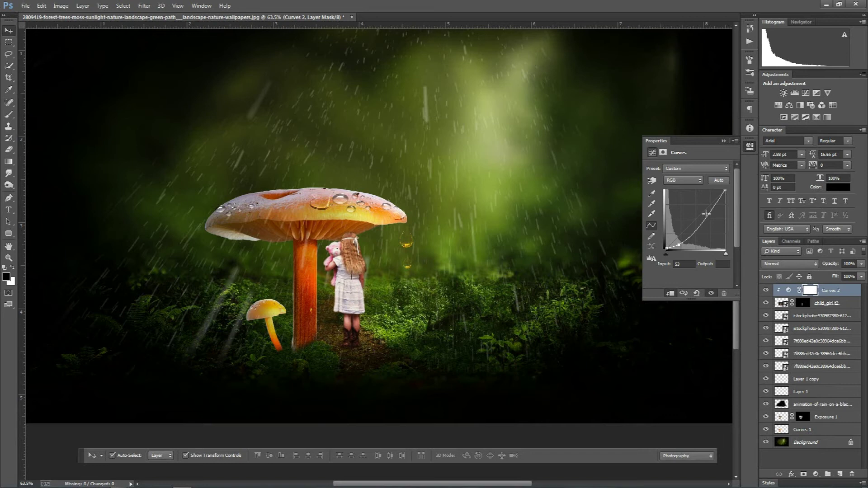
left_click_drag(710, 211, 707, 208)
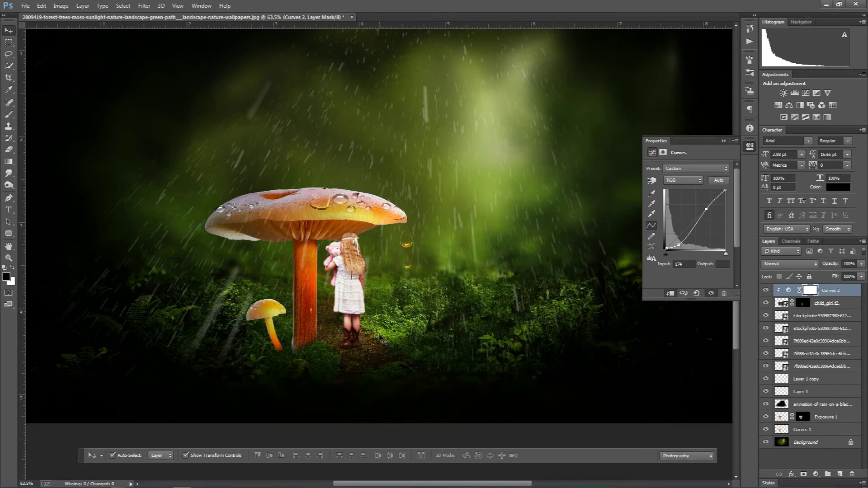
left_click(379, 338)
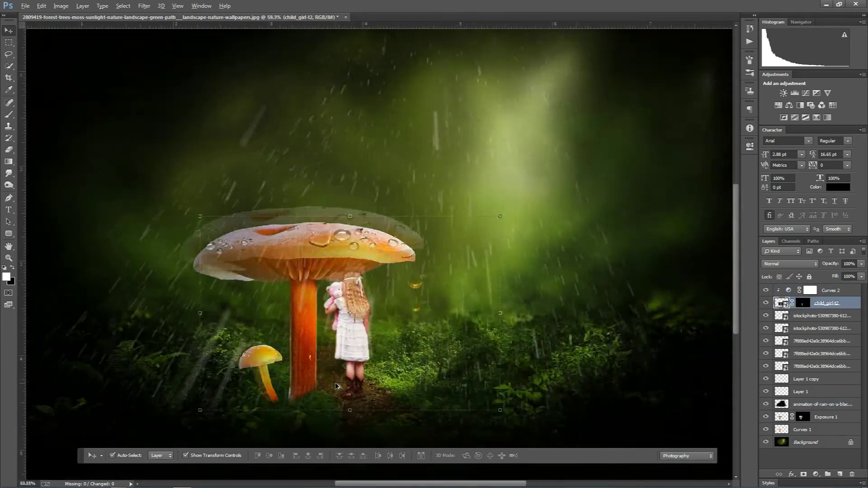
scroll(336, 385, "up", 5)
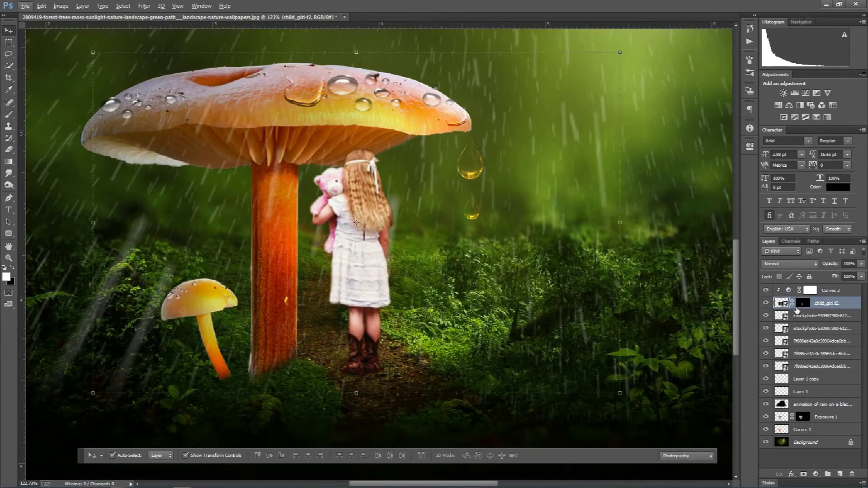
Step: Target the girl's layer mask with a 5 px soft black brush
left_click(802, 303)
key("x")
left_click(9, 114)
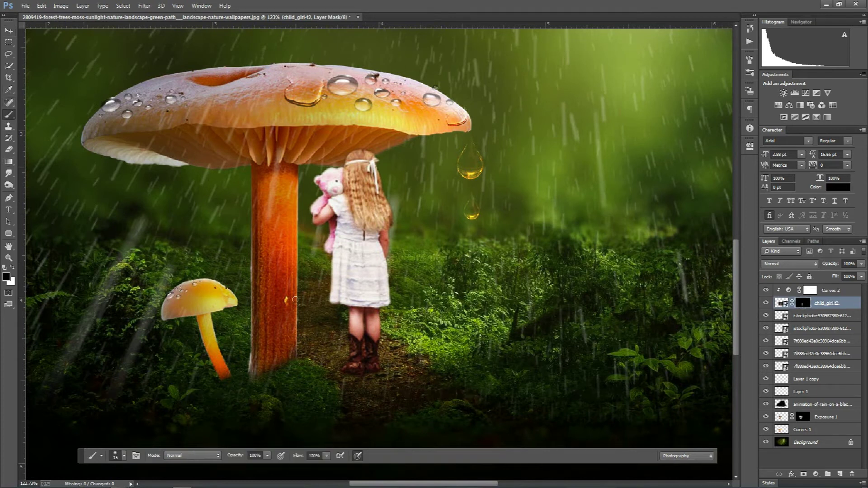
right_click(365, 346)
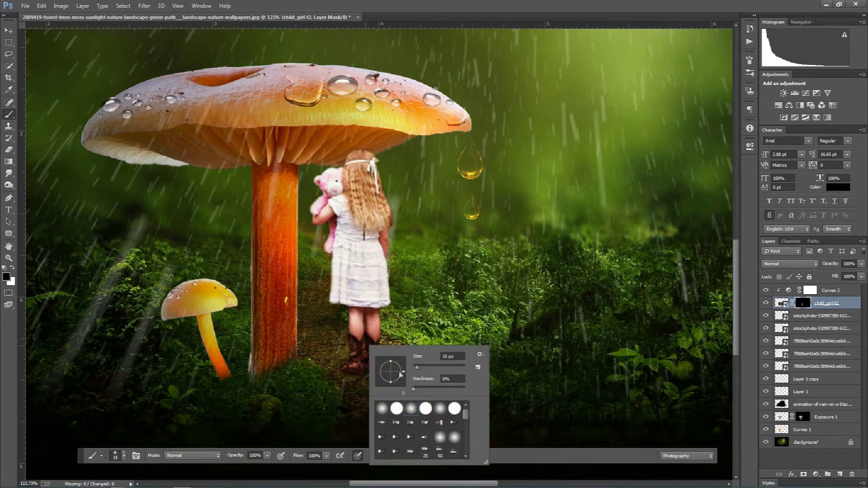
left_click(415, 368)
key("Return")
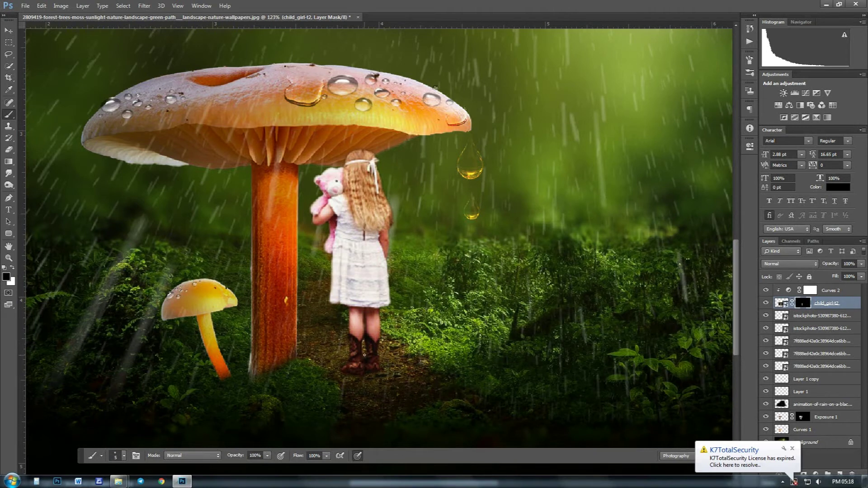
Step: Select the Curves 2 layer and fit the whole image in the window
left_click(801, 289)
key("v")
key("ctrl+0")
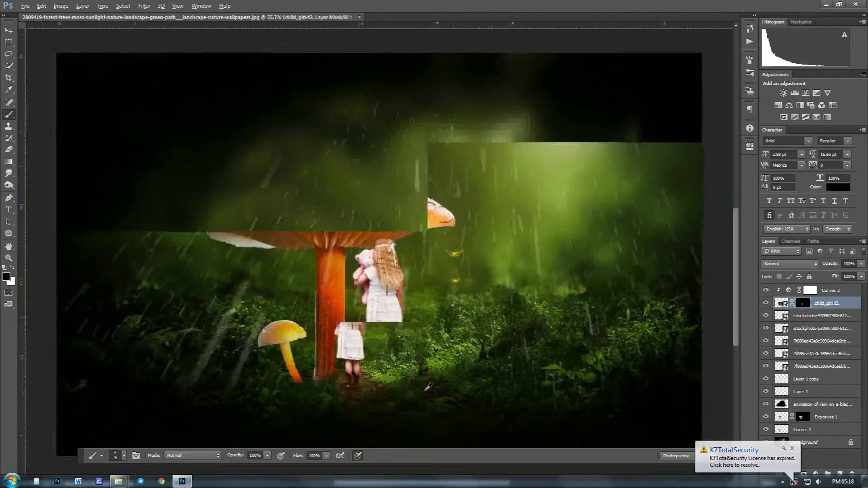
Step: On a new top layer, stamp a white scattered brush at about 226 px near the top centre
left_click(838, 475)
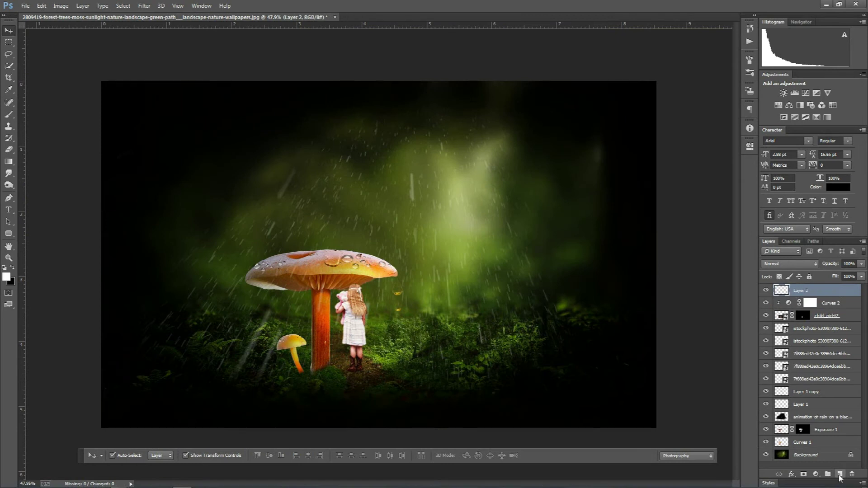
left_click(9, 114)
key("x")
right_click(384, 210)
scroll(420, 300, "down", 5)
left_click(428, 301)
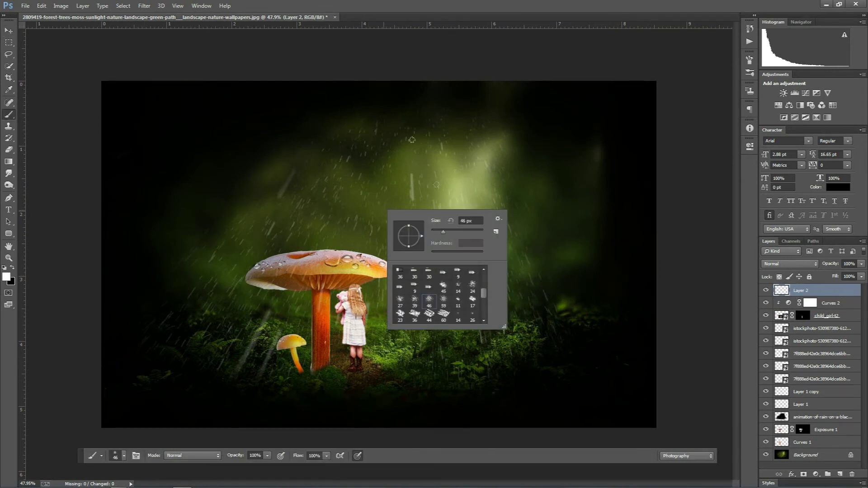
left_click_drag(456, 239, 482, 234)
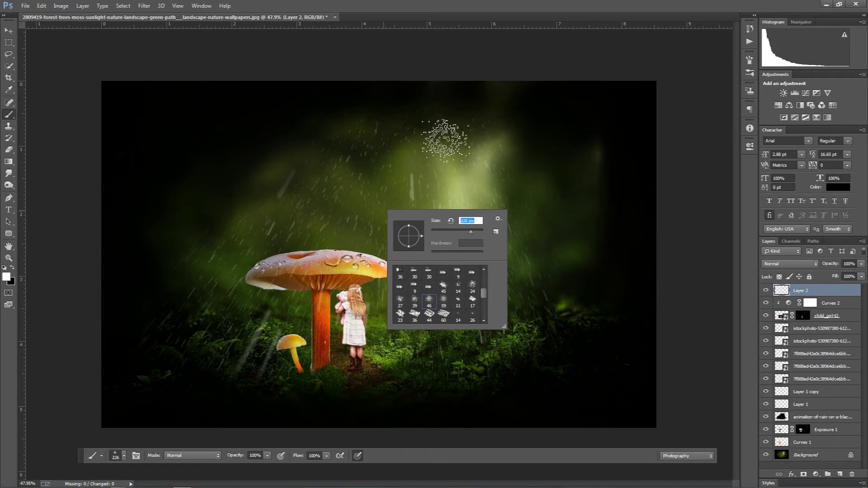
left_click_drag(452, 145, 452, 143)
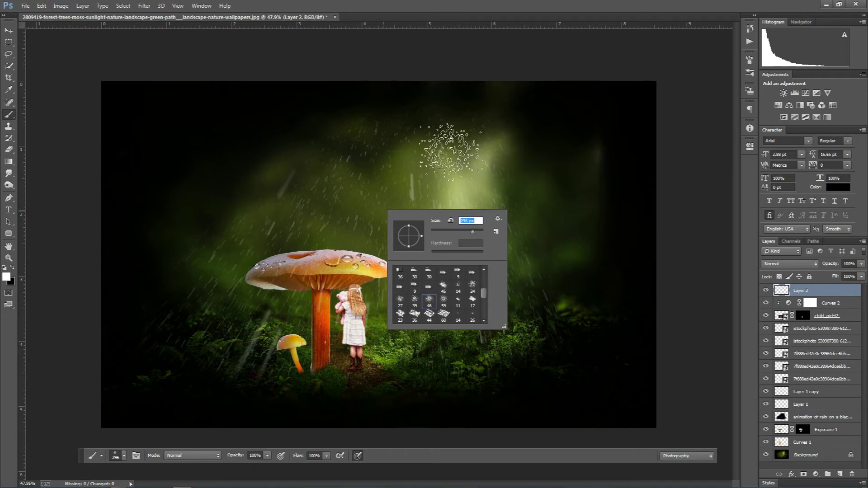
left_click(9, 30)
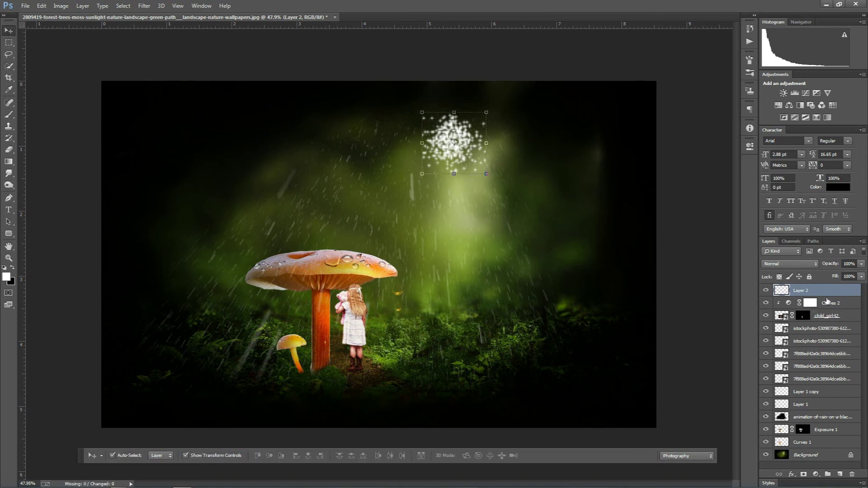
left_click(144, 6)
mouse_move(163, 115)
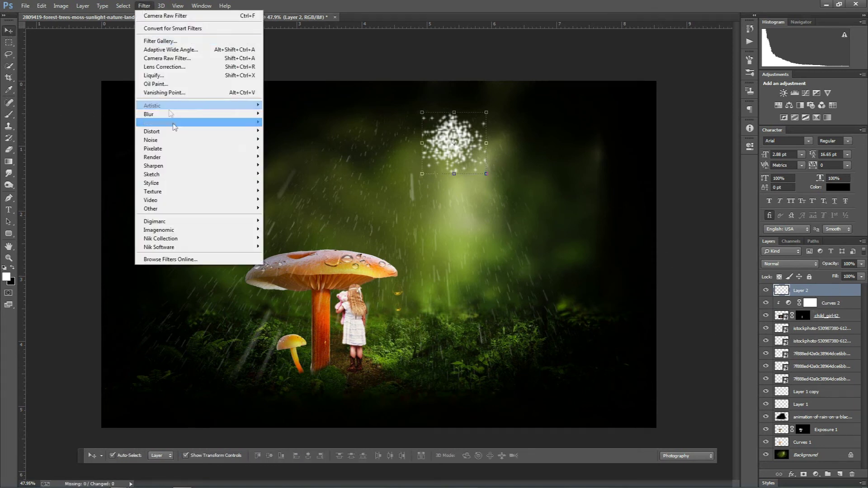
Step: Apply a Zoom radial blur, amount 58, centred up-right, to the sparkle cluster
left_click(284, 204)
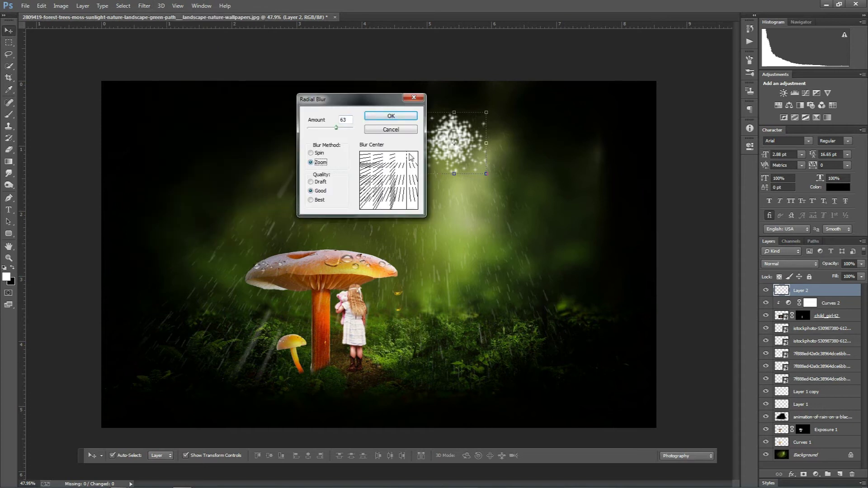
left_click_drag(402, 156, 413, 157)
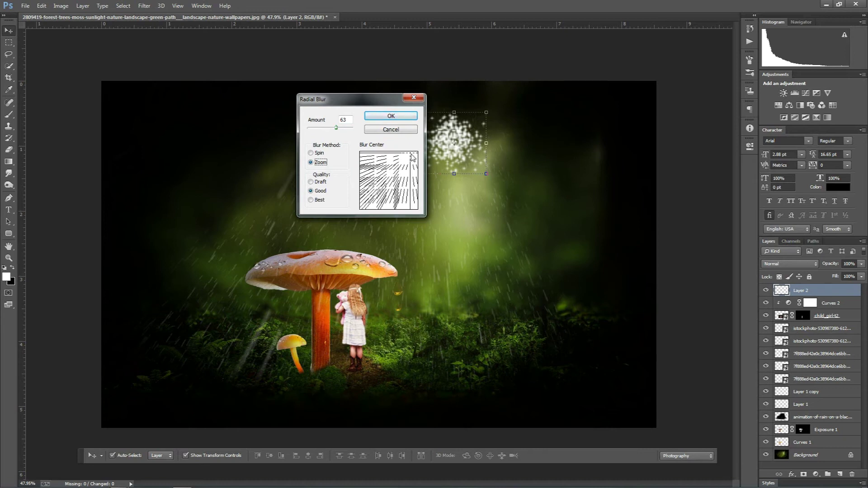
left_click_drag(336, 127, 339, 128)
left_click(387, 119)
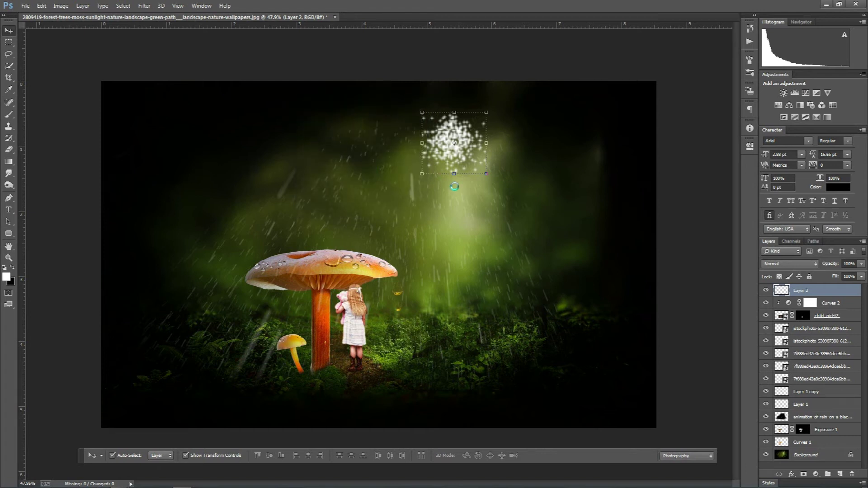
Step: Scale and rotate the light beams on Layer 2 so they slant down toward the mushroom
mouse_move(498, 142)
left_mouse_down()
mouse_move(486, 137)
mouse_move(452, 224)
left_mouse_up()
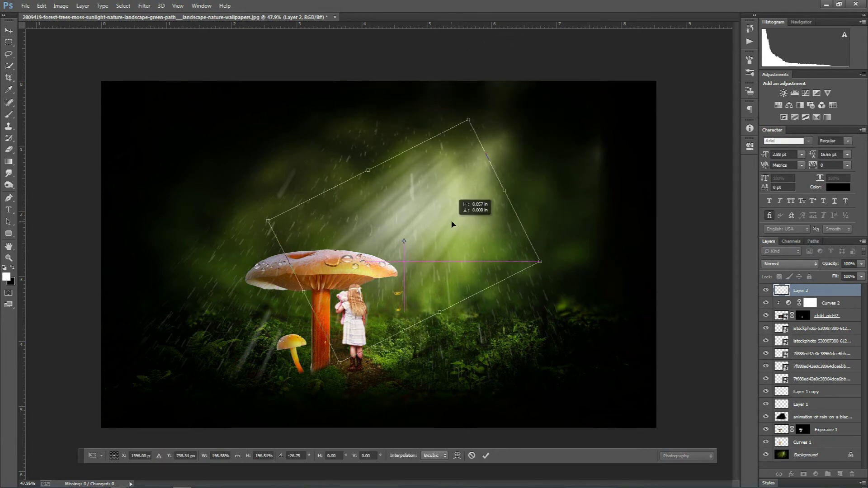
mouse_move(540, 262)
left_mouse_down()
mouse_move(533, 252)
mouse_move(575, 200)
left_mouse_up()
left_click_drag(443, 216, 449, 214)
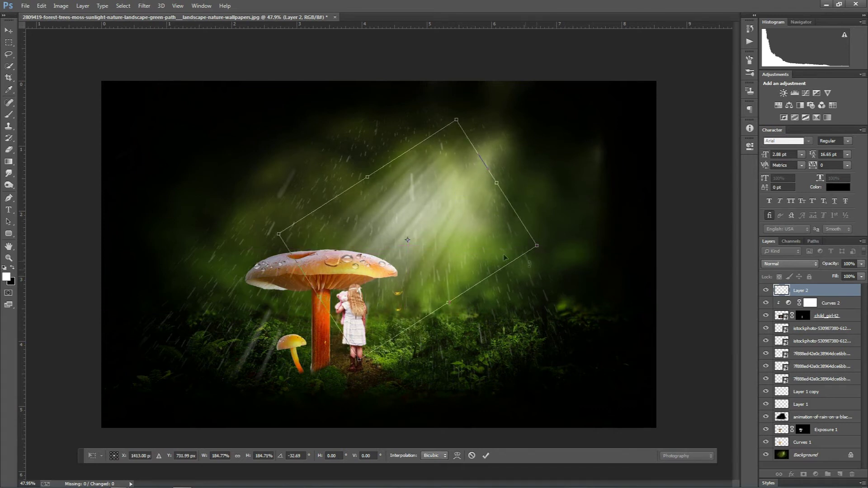
left_click_drag(540, 242, 521, 244)
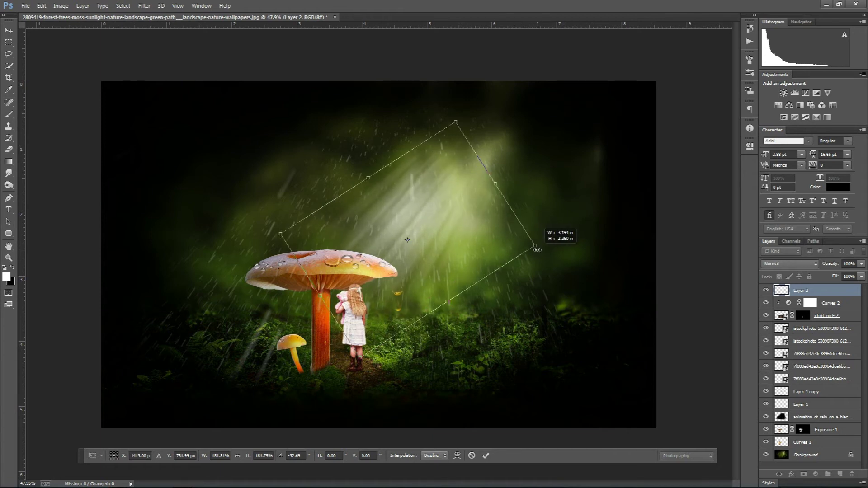
key("Return")
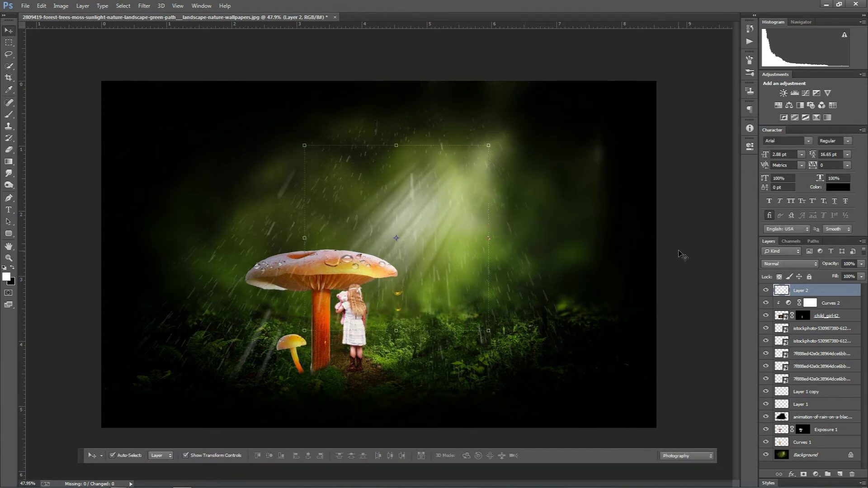
Step: Blend the light beams in Overlay mode at about 81% opacity
key("ctrl+minus")
key("ctrl+minus")
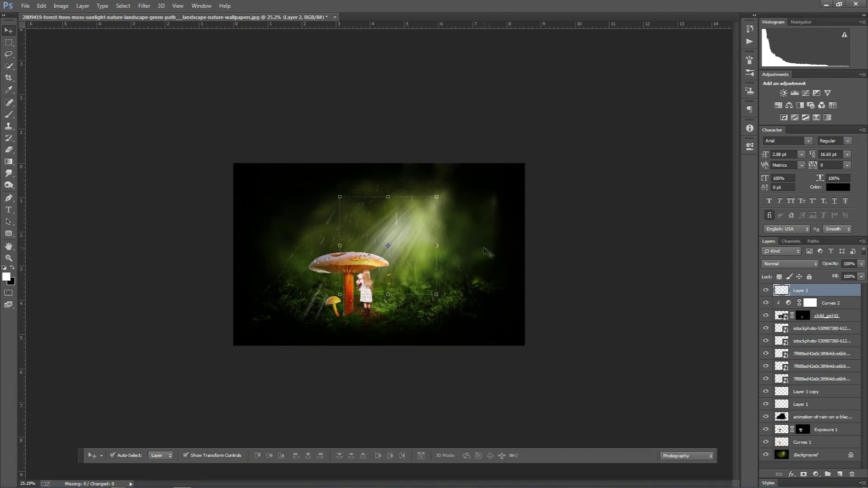
left_click_drag(861, 265, 852, 277)
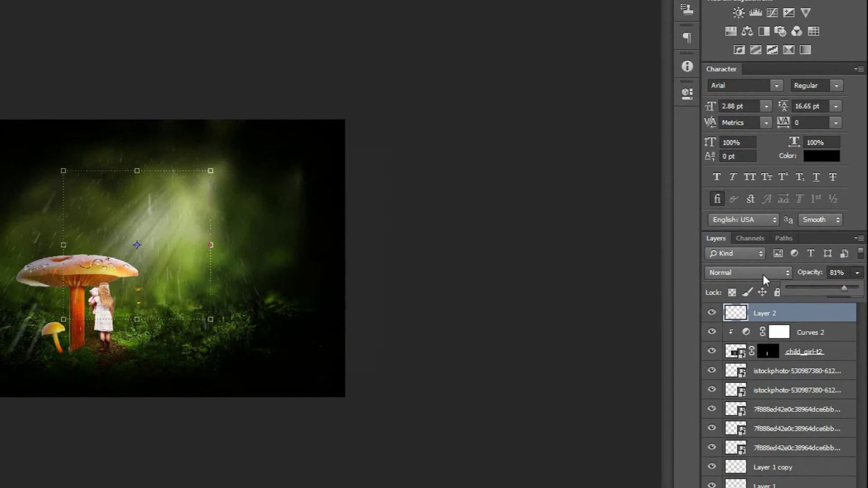
left_click(795, 263)
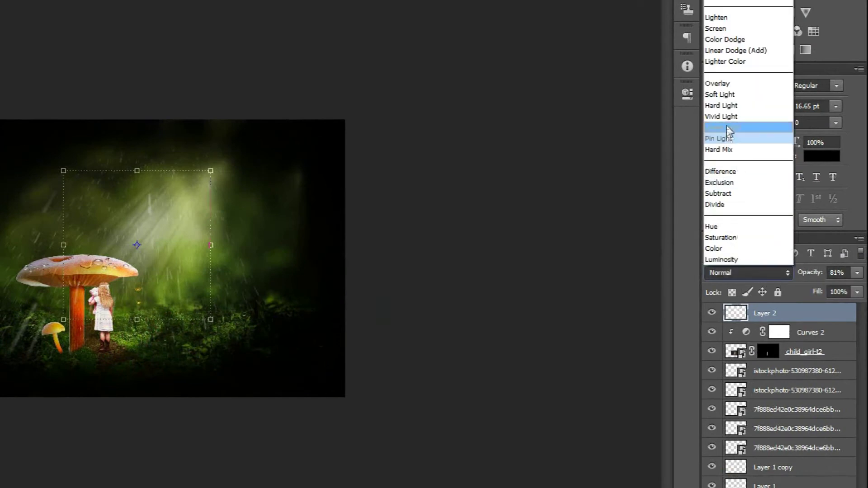
left_click(730, 84)
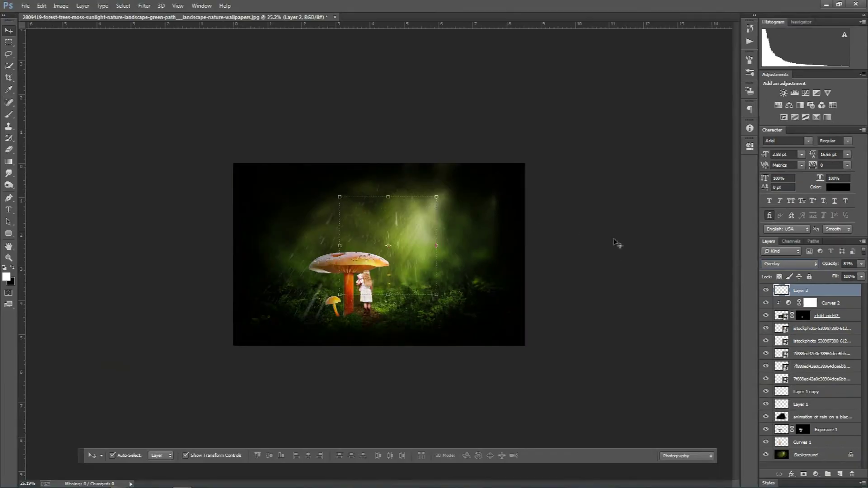
left_click(583, 245)
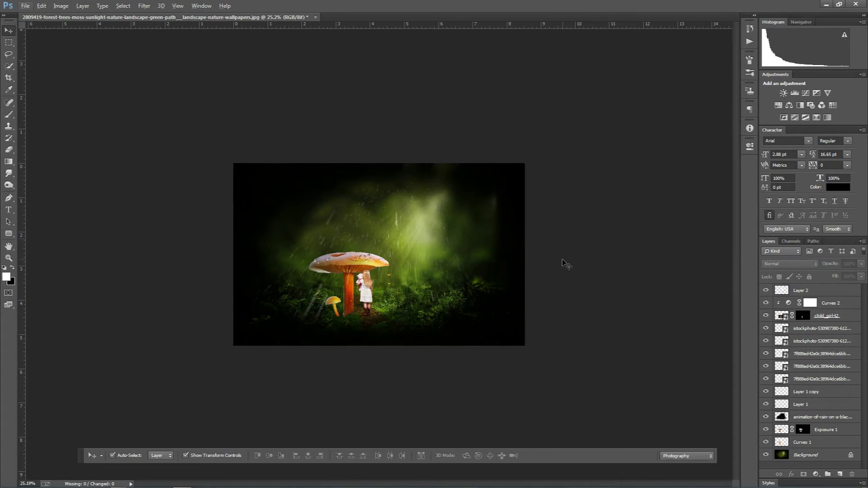
key("ctrl+0")
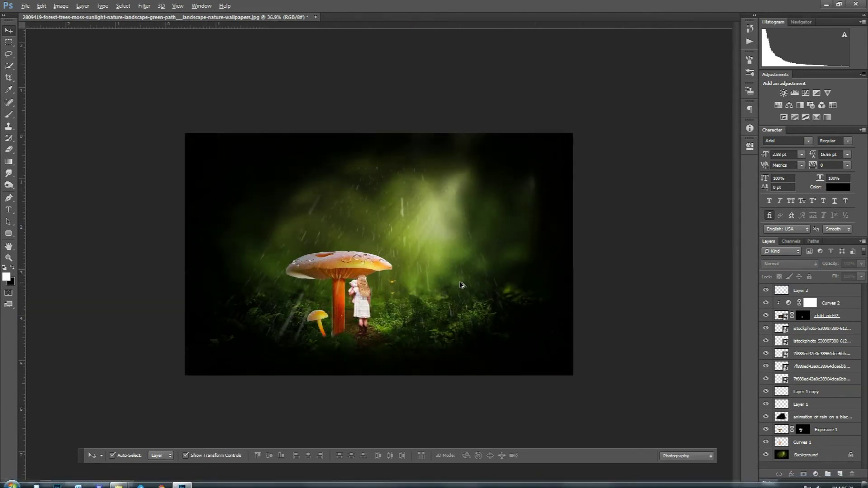
scroll(460, 285, "down", 2)
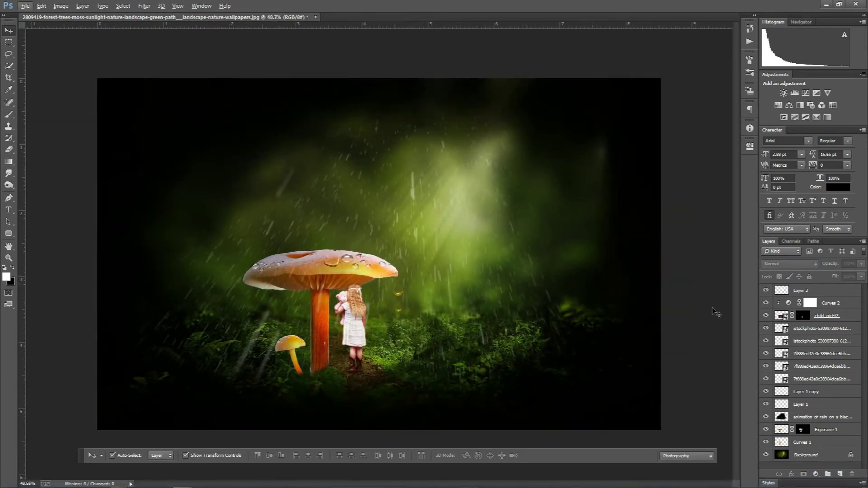
Step: Merge the girl layer with its Curves 2 adjustment
left_click(367, 364)
scroll(375, 357, "up", 3)
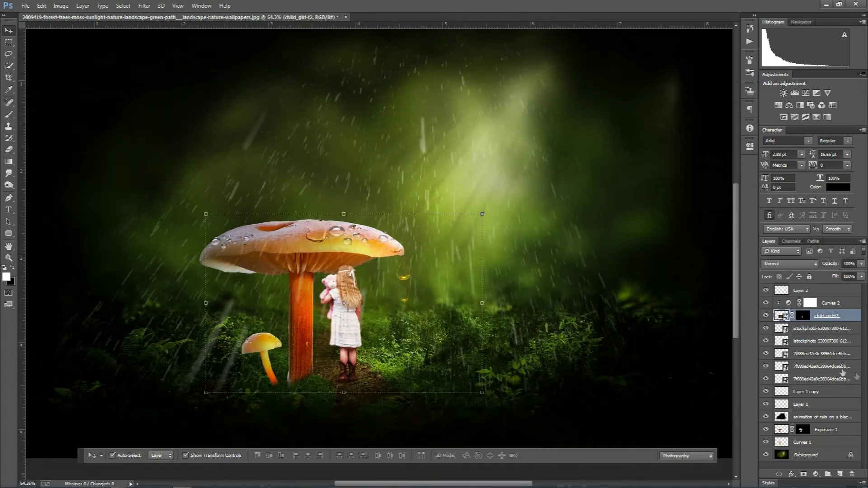
left_click(848, 303, "ctrl")
right_click(847, 303)
left_click(750, 346)
Step: Duplicate the merged girl layer
right_click(842, 307)
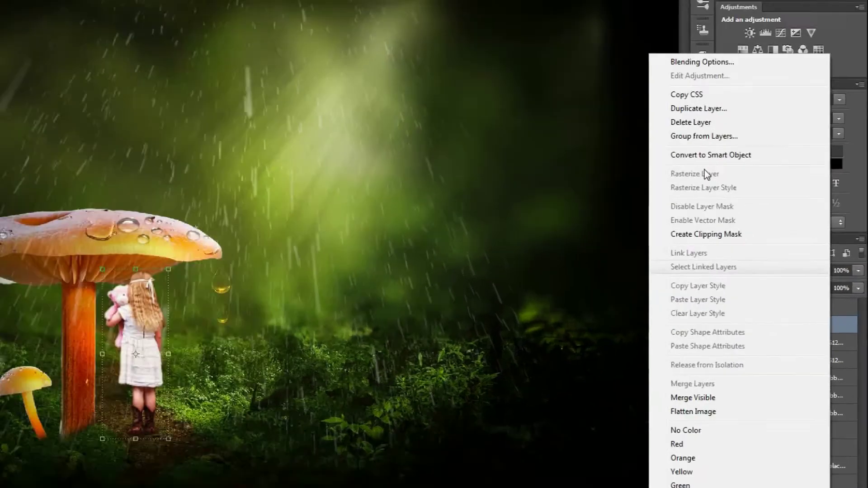
left_click(752, 146)
left_click(214, 56)
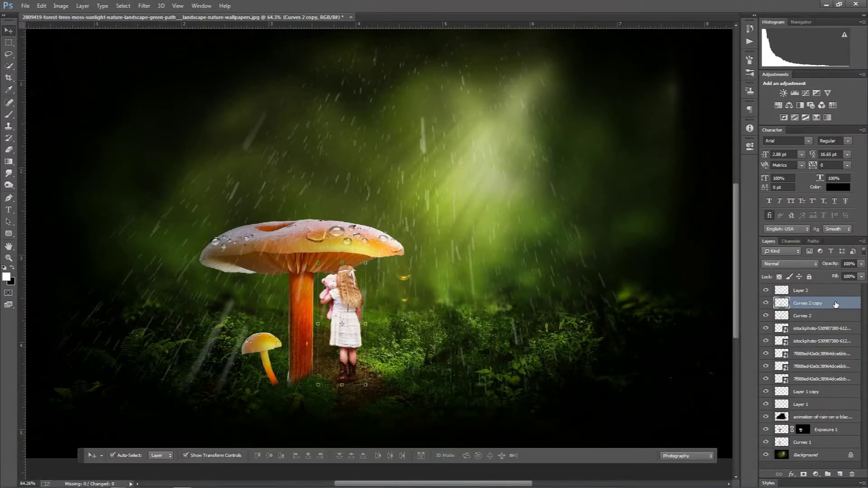
Step: Give the girl copy a black Color Overlay layer style
double_click(835, 304)
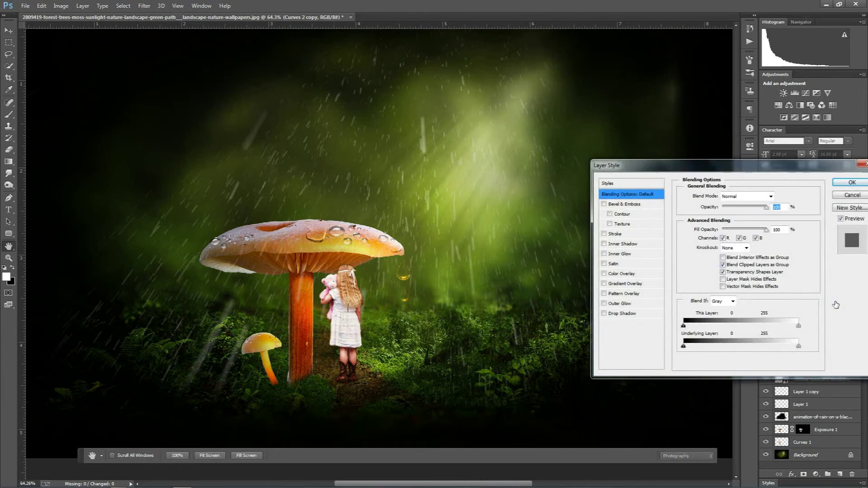
left_click(621, 273)
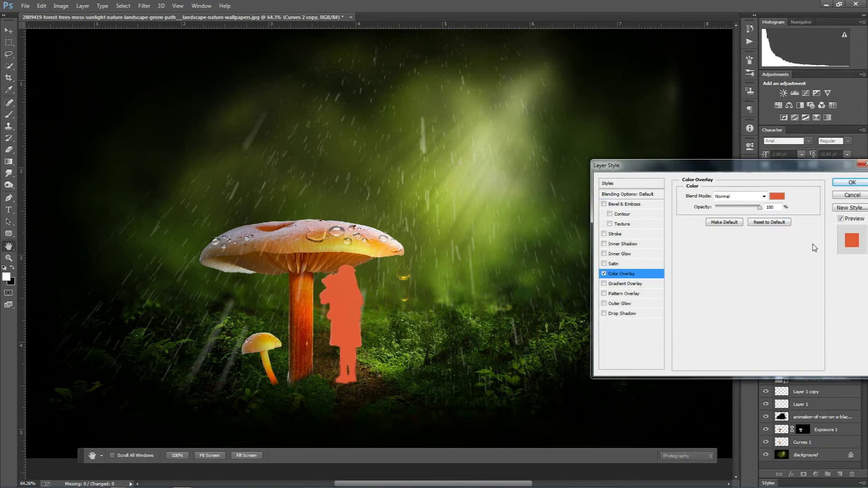
left_click(777, 199)
left_click(670, 432)
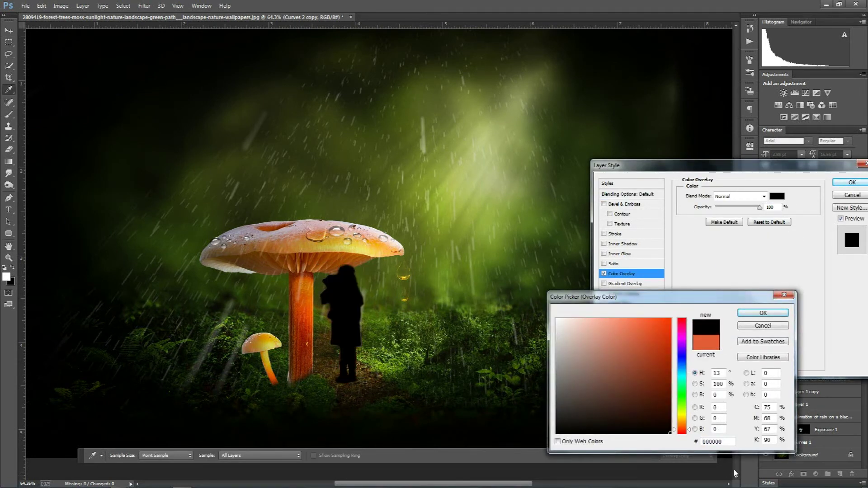
left_click(762, 313)
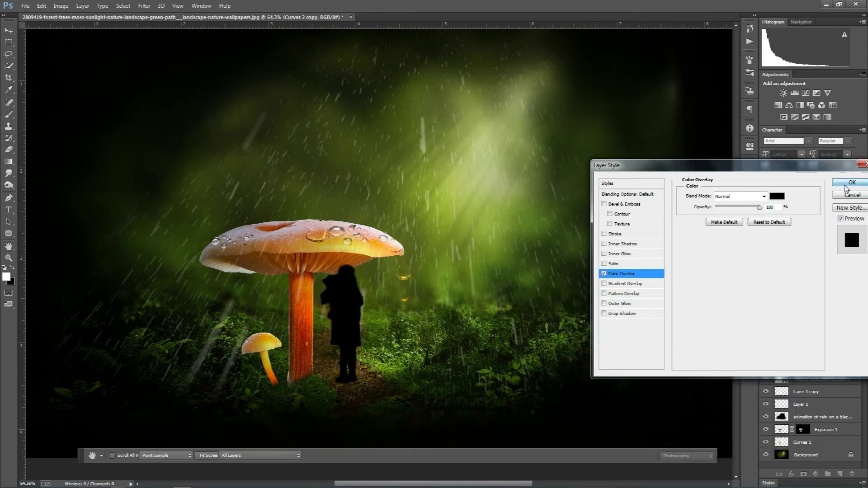
left_click(851, 182)
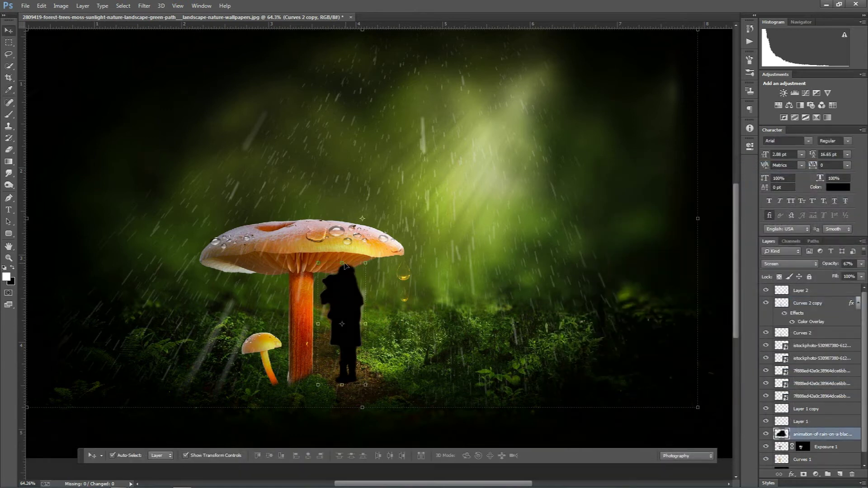
Step: Flip the silhouette beneath her feet and skew its bottom corners leftward into a slanted shadow
left_click(344, 308)
left_click_drag(338, 263, 342, 446)
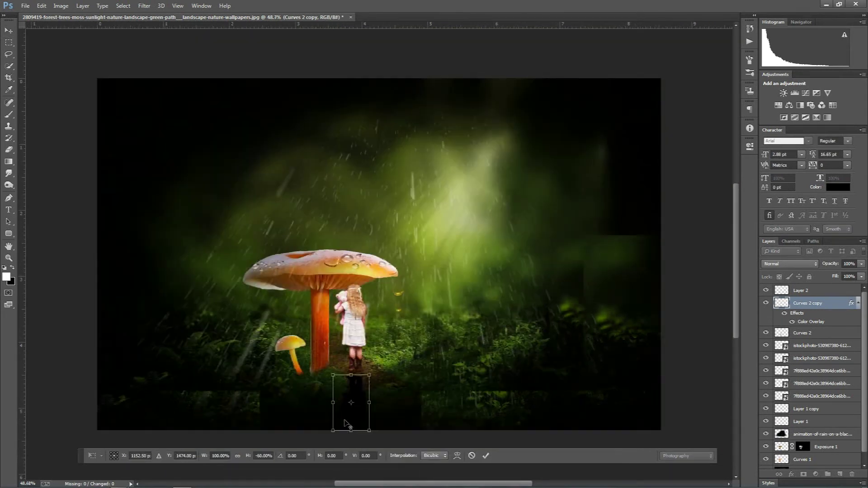
scroll(333, 427, "down", 3)
left_click_drag(331, 429, 270, 426)
left_click_drag(369, 430, 328, 433)
mouse_move(270, 426)
left_mouse_down()
mouse_move(261, 428)
mouse_move(274, 434)
left_mouse_up()
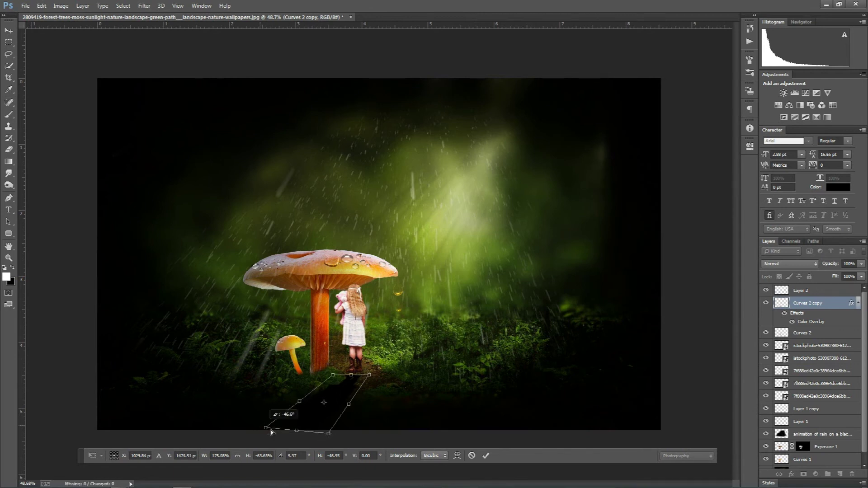
left_click_drag(329, 433, 333, 431)
double_click(351, 398)
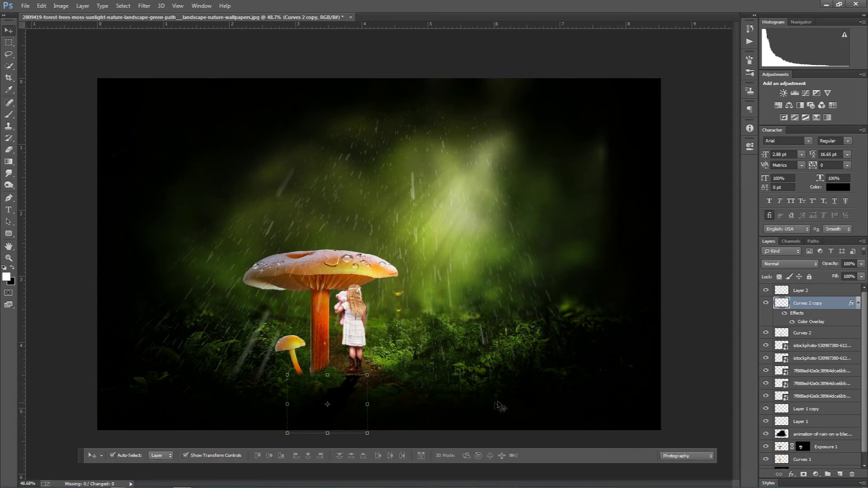
Step: Soften the shadow with a small-radius Gaussian Blur
left_click(144, 6)
mouse_move(148, 114)
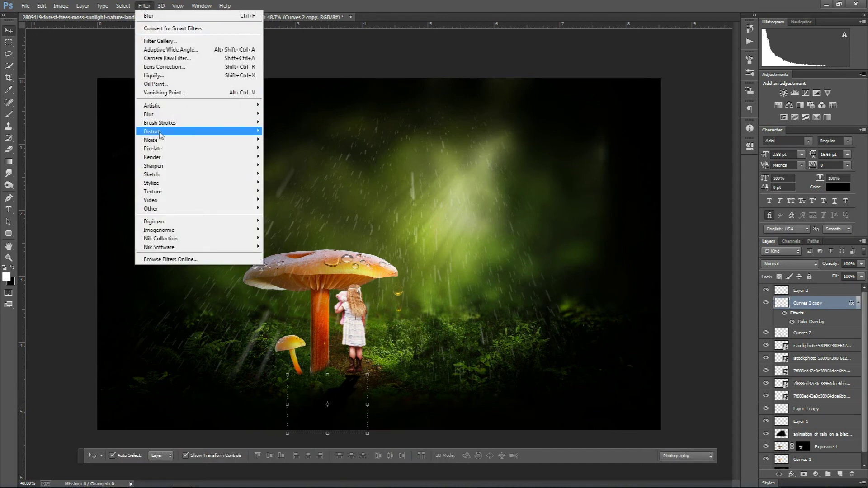
left_click(294, 178)
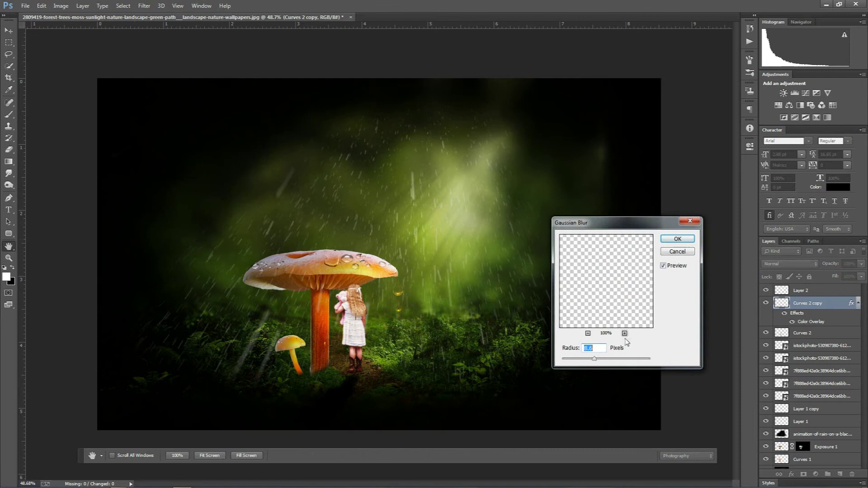
left_click_drag(586, 360, 589, 360)
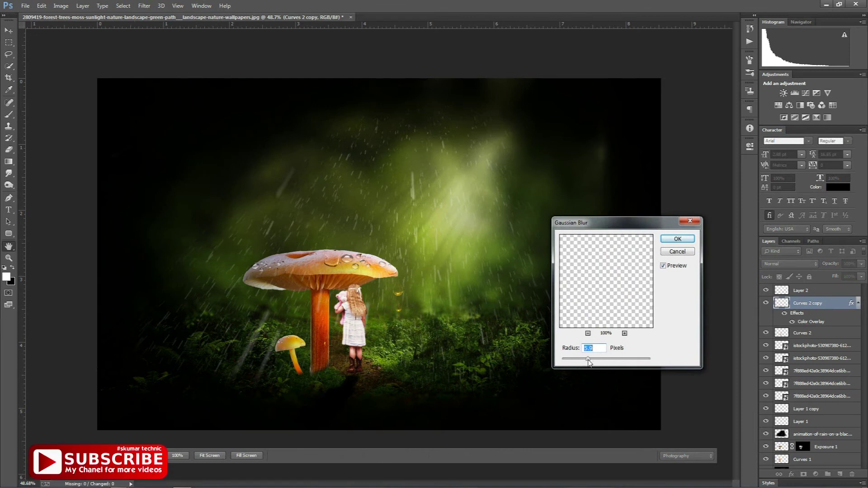
left_click(675, 243)
Step: Move the shadow layer below Curves 2 in the Layers panel
left_click_drag(820, 302, 827, 340)
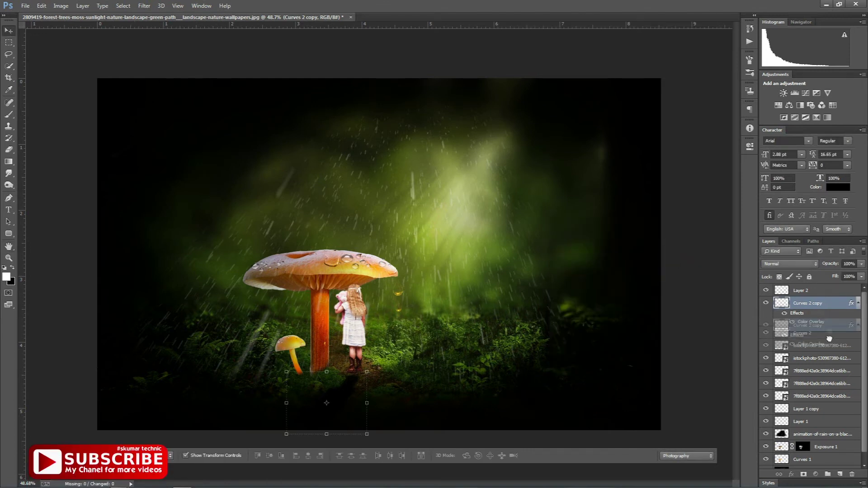
scroll(339, 403, "up", 2)
scroll(339, 403, "up", 2)
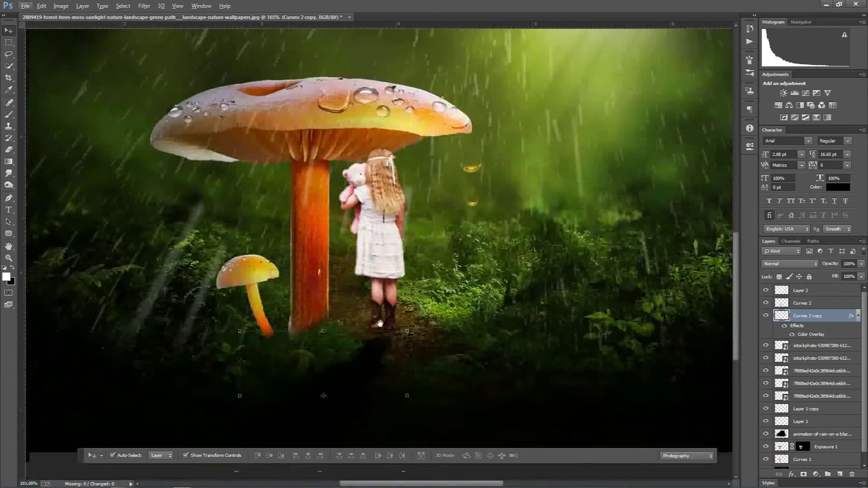
scroll(353, 362, "up", 2)
Step: Duplicate the shadow, narrow it, and place it under the mushroom stem
scroll(366, 316, "up", 1)
mouse_move(371, 302)
left_mouse_down()
mouse_move(366, 289)
mouse_move(236, 305)
left_mouse_up()
left_click_drag(240, 301, 253, 300)
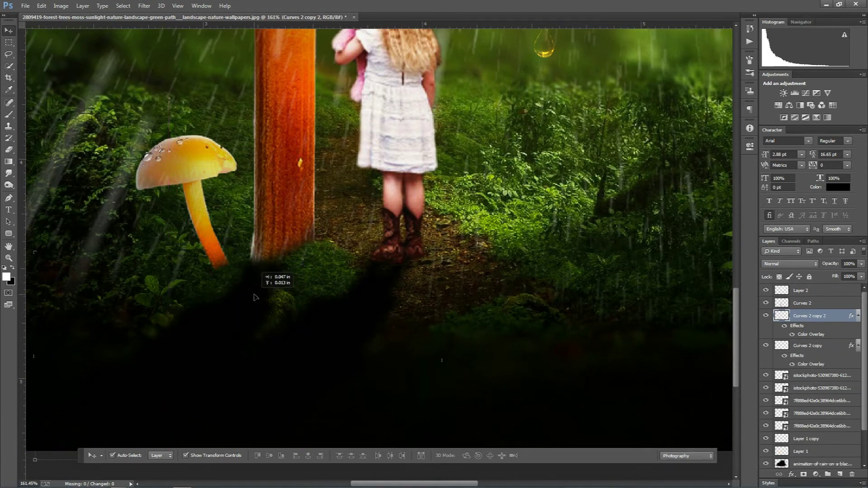
key("ctrl+t")
mouse_move(311, 353)
left_mouse_down()
mouse_move(266, 347)
mouse_move(310, 349)
left_mouse_up()
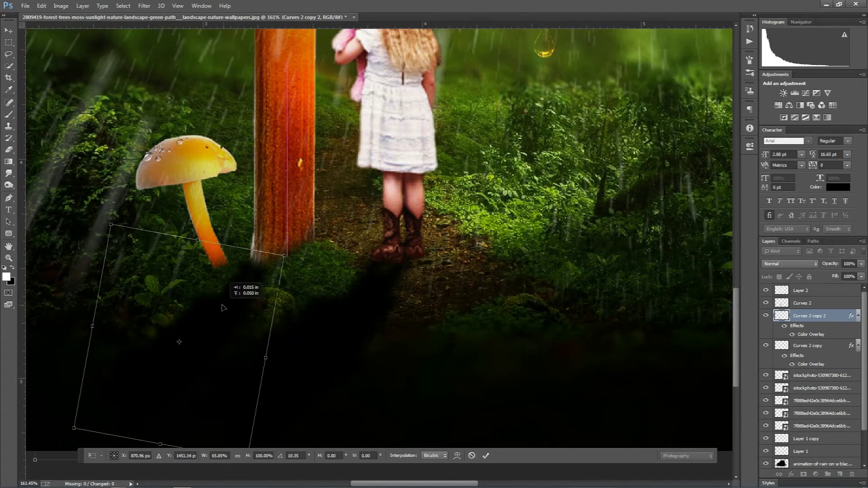
key("Return")
left_click_drag(223, 305, 176, 313)
Step: Add another narrowed shadow copy rotated about 22 degrees near the small mushroom
key("ctrl+j")
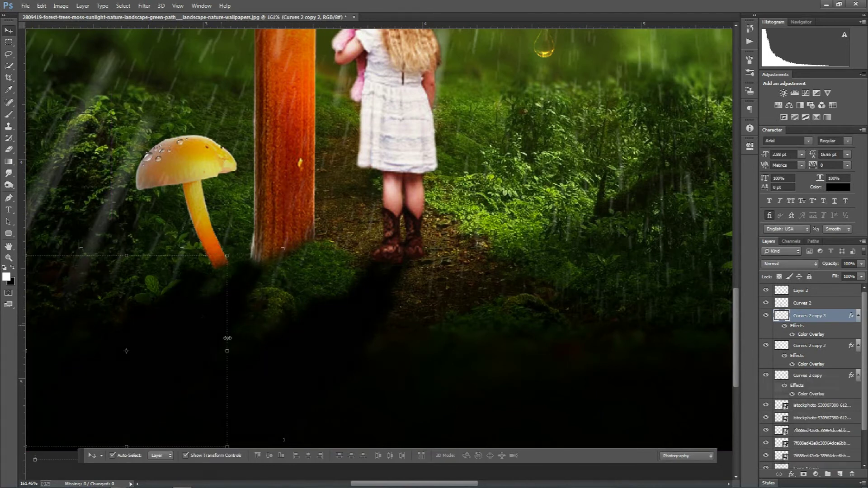
key("ctrl+t")
mouse_move(251, 350)
left_mouse_down()
mouse_move(182, 351)
mouse_move(242, 360)
left_mouse_up()
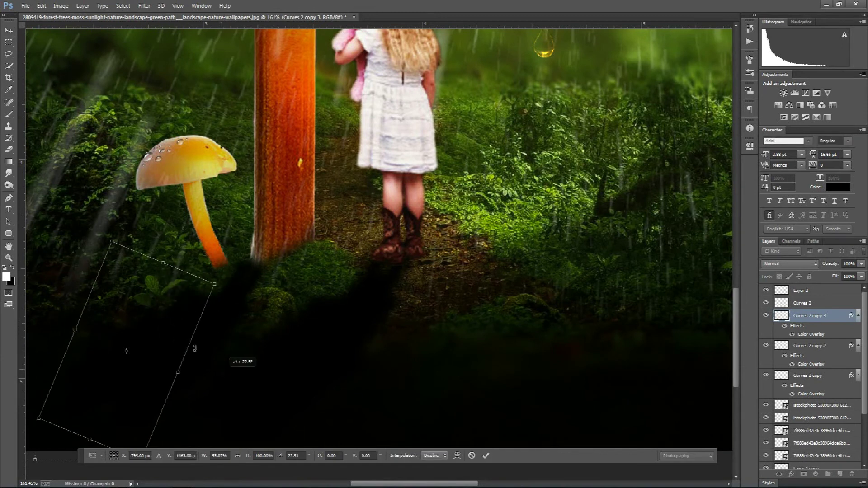
left_click_drag(188, 307, 204, 287)
left_click_drag(206, 323, 187, 306)
key("Return")
Step: Reposition the Curves 2 copy 2 shadow and move its layer just above Background
scroll(271, 357, "down", 2)
scroll(269, 354, "down", 2)
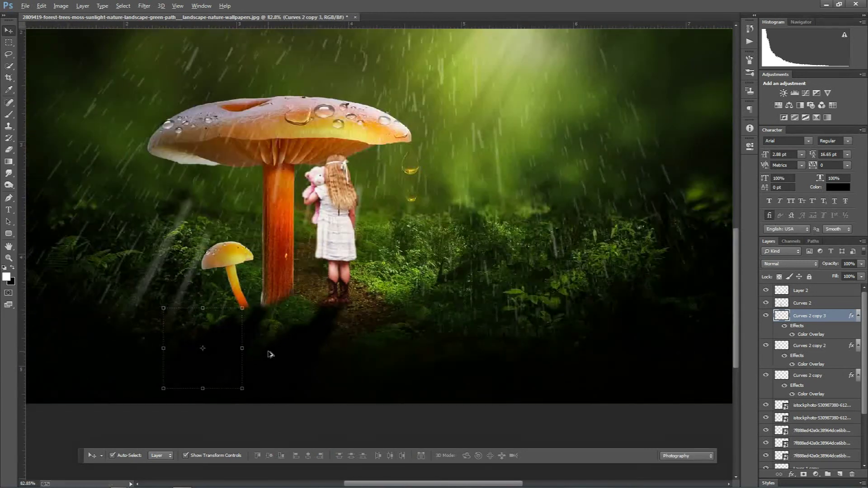
scroll(268, 354, "down", 2)
left_click(278, 367)
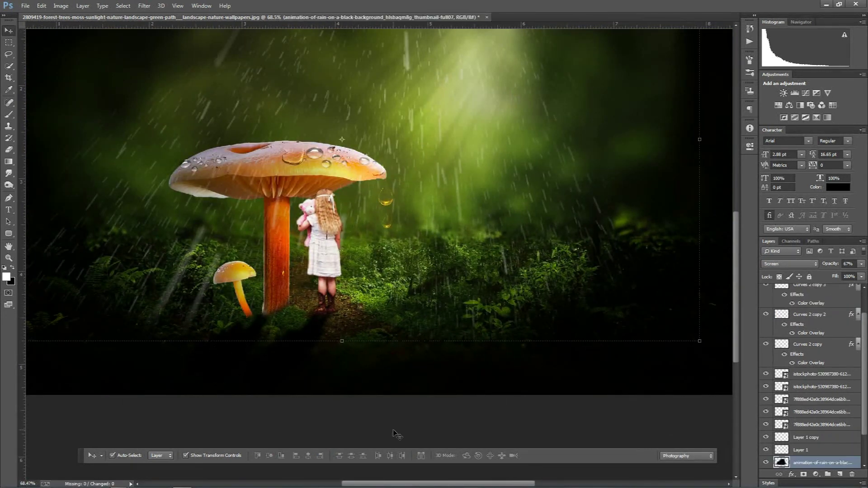
scroll(226, 341, "up", 3)
left_click_drag(286, 302, 303, 302)
scroll(836, 335, "down", 2)
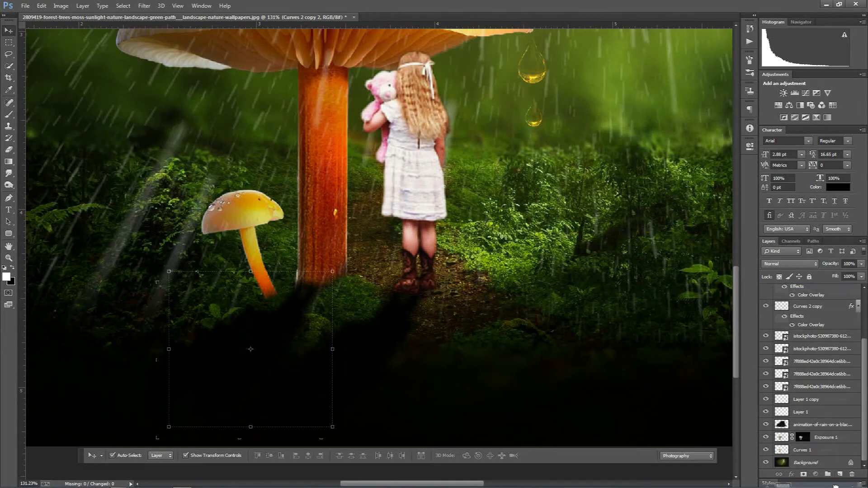
left_click_drag(835, 486, 809, 456)
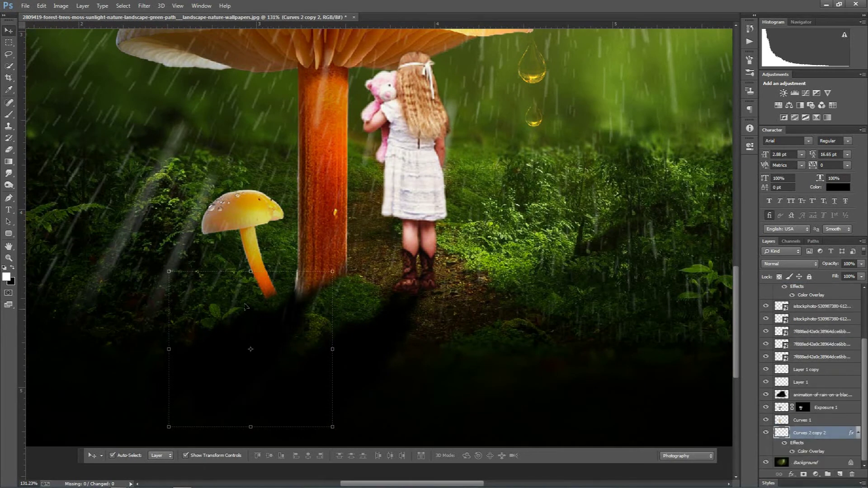
left_click_drag(290, 328, 284, 333)
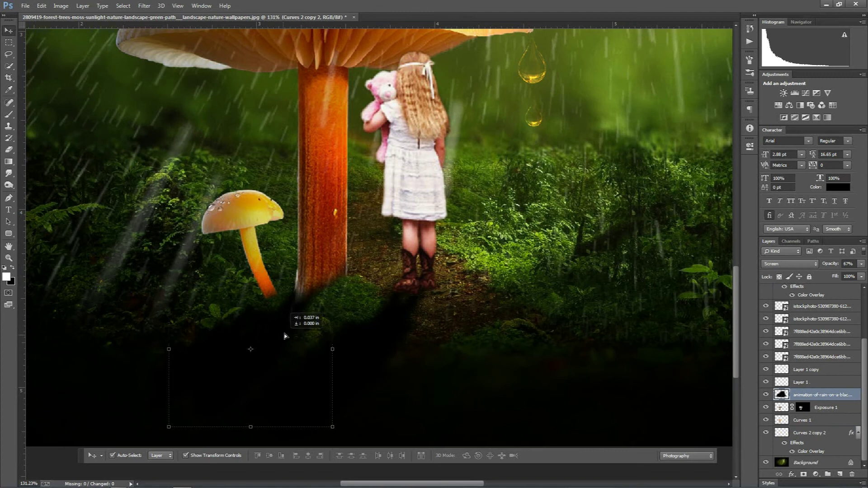
scroll(290, 361, "down", 5)
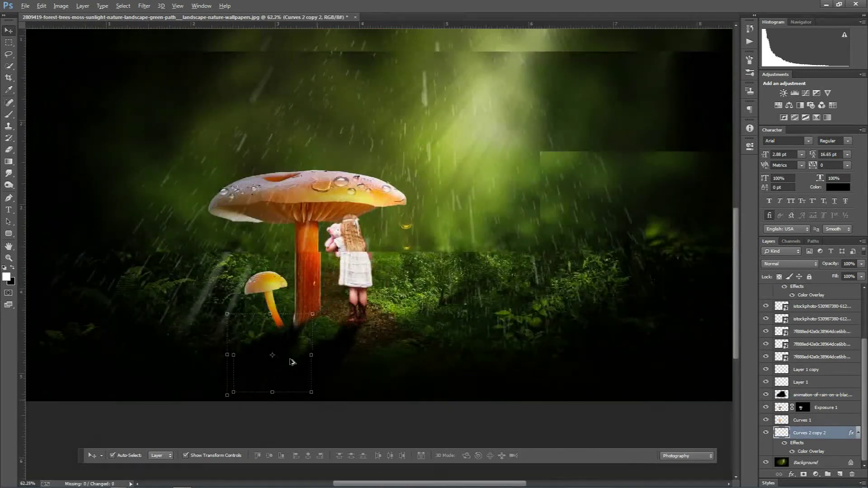
Step: Tilt the mushroom stem shadow slightly and nudge it a few pixels left
key("ctrl+alt+a")
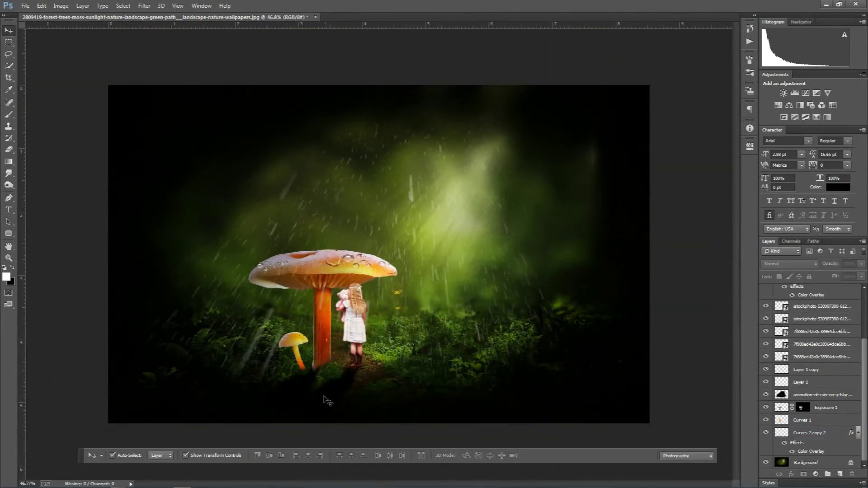
scroll(312, 398, "up", 2)
left_click(279, 432)
left_click_drag(278, 433, 349, 427)
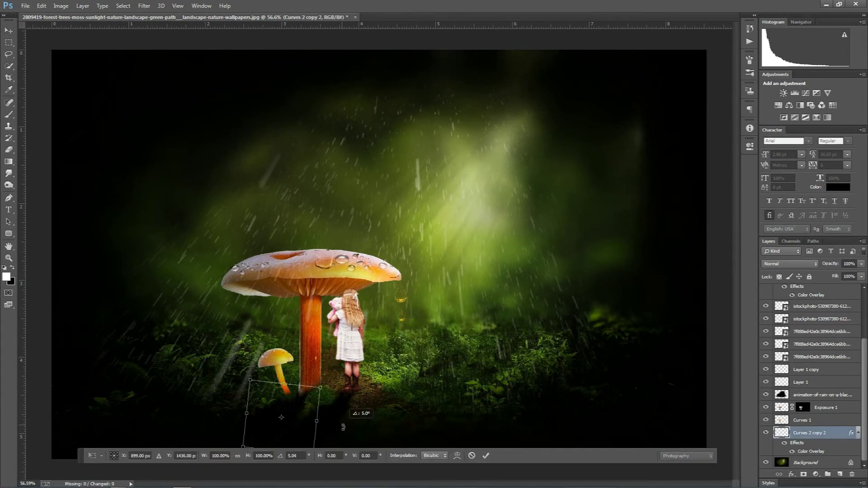
key("Left")
key("Left")
key("Left")
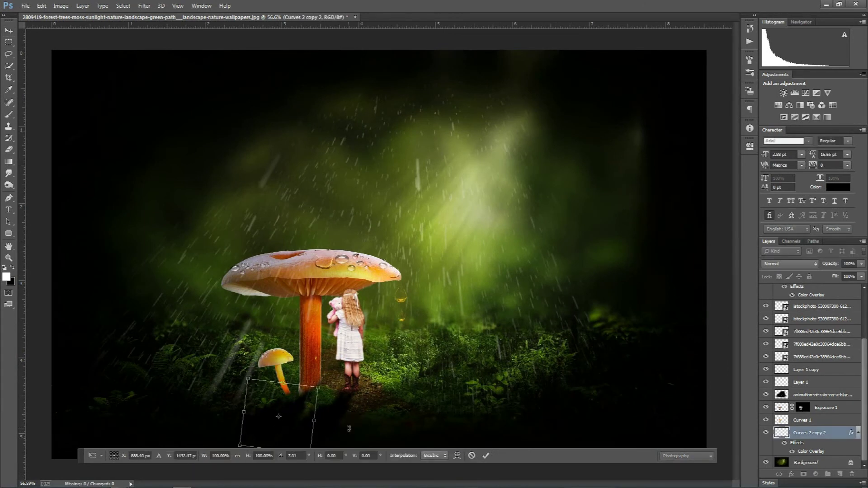
key("Return")
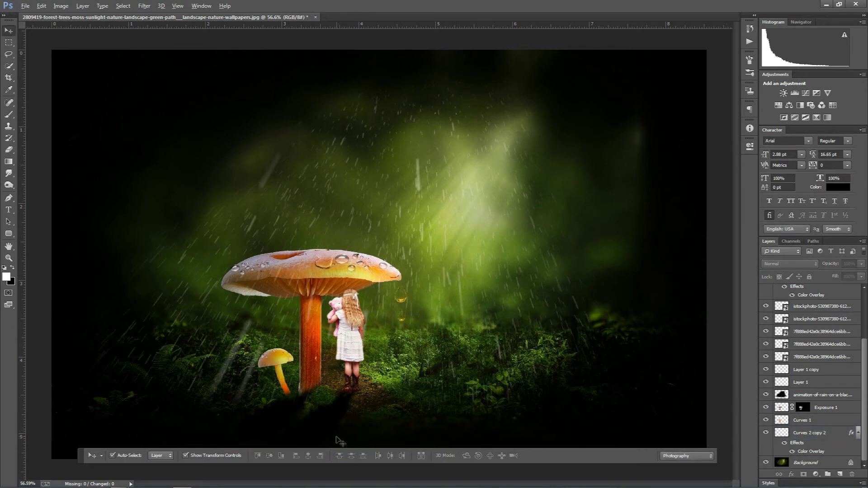
scroll(338, 441, "down", 2)
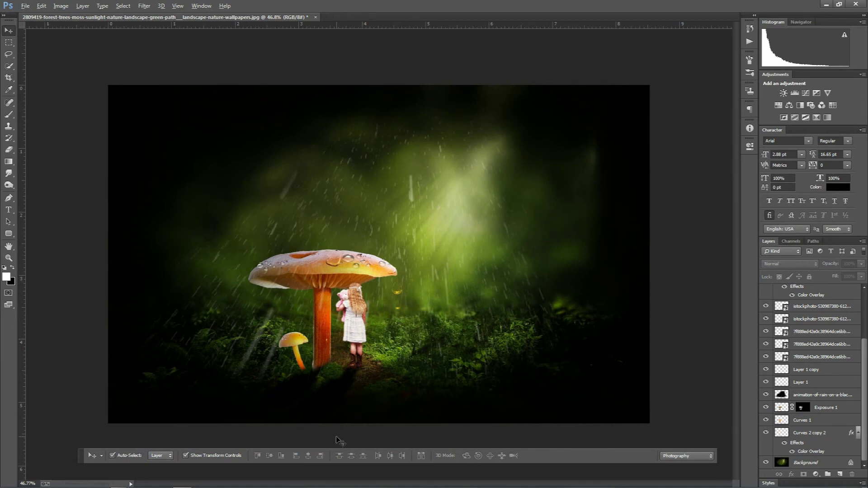
scroll(338, 441, "down", 2)
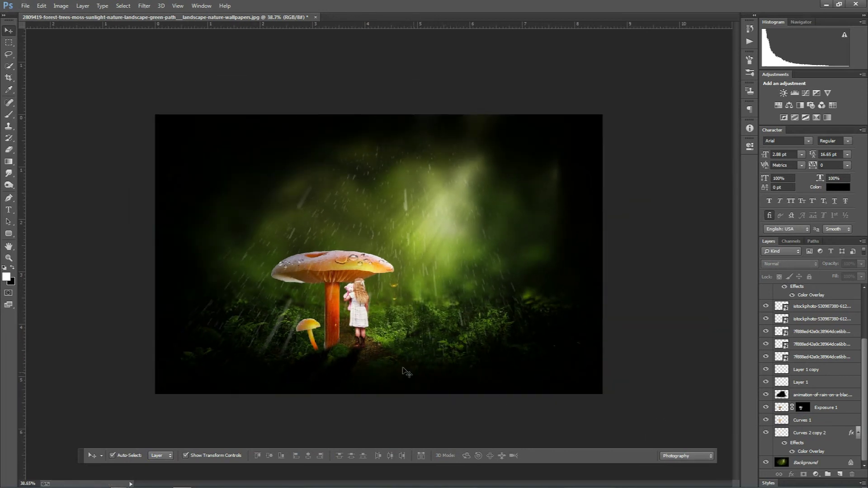
scroll(833, 405, "up", 2)
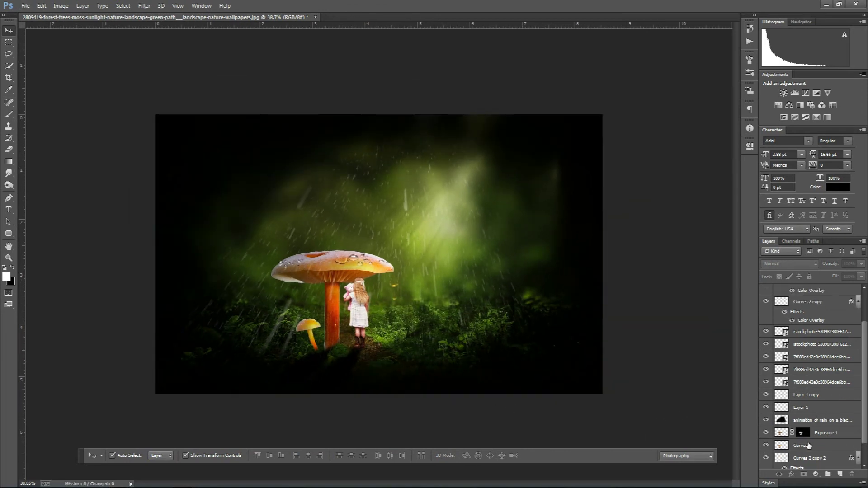
Step: Stamp all visible layers into a new merged Layer 3 with Ctrl+Alt+Shift+E
left_click(844, 434)
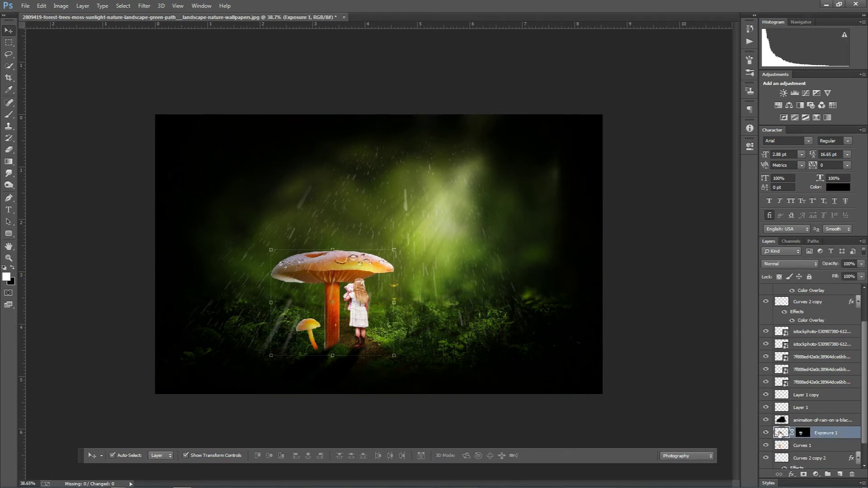
left_click(117, 255)
scroll(813, 335, "up", 3)
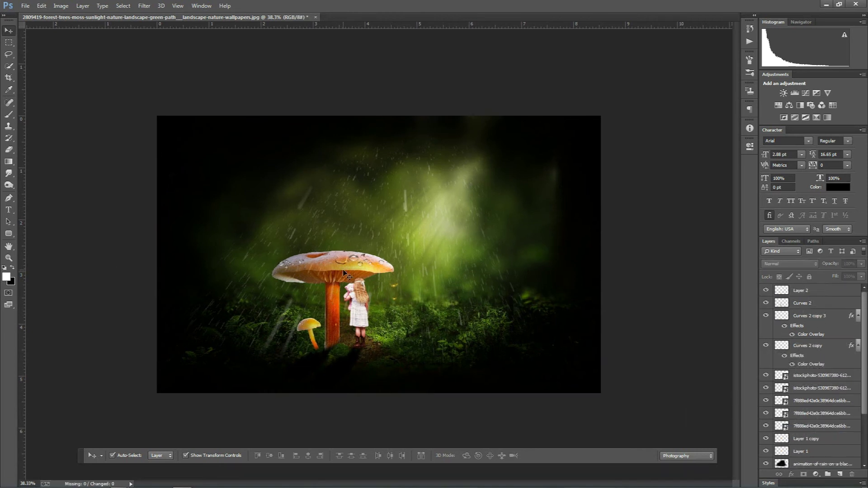
key("ctrl+shift+alt+e")
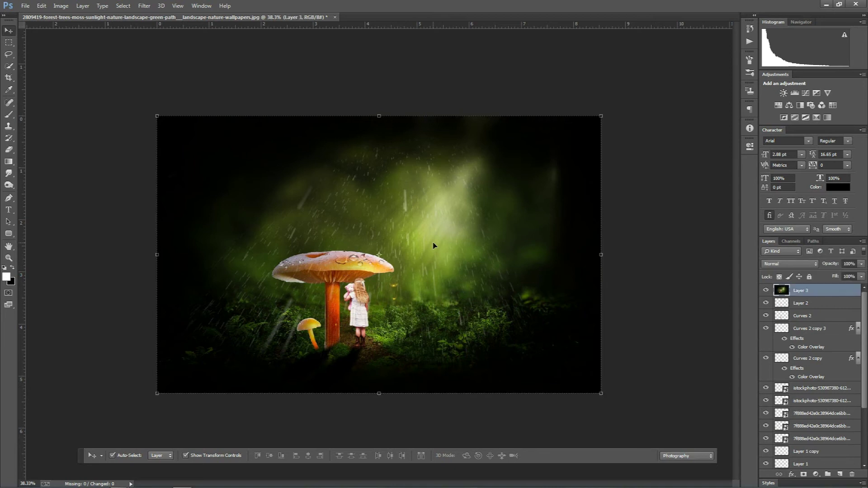
left_click(145, 5)
Step: In Camera Raw, slightly lower exposure, raise vibrance and lift the shadows
left_click(167, 59)
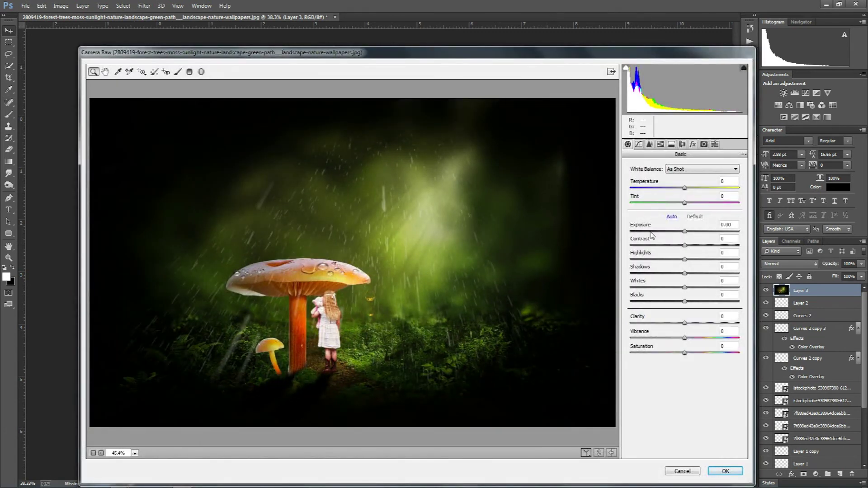
left_click_drag(685, 231, 686, 232)
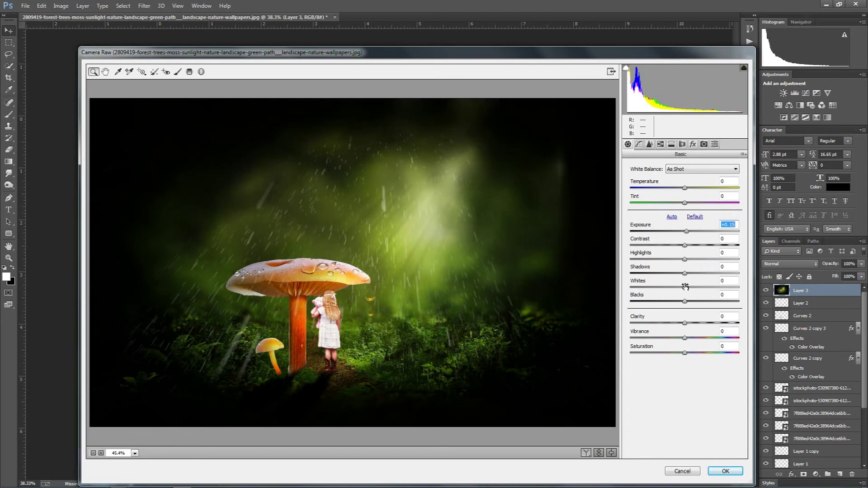
mouse_move(688, 340)
left_mouse_down()
mouse_move(716, 340)
mouse_move(679, 352)
left_mouse_up()
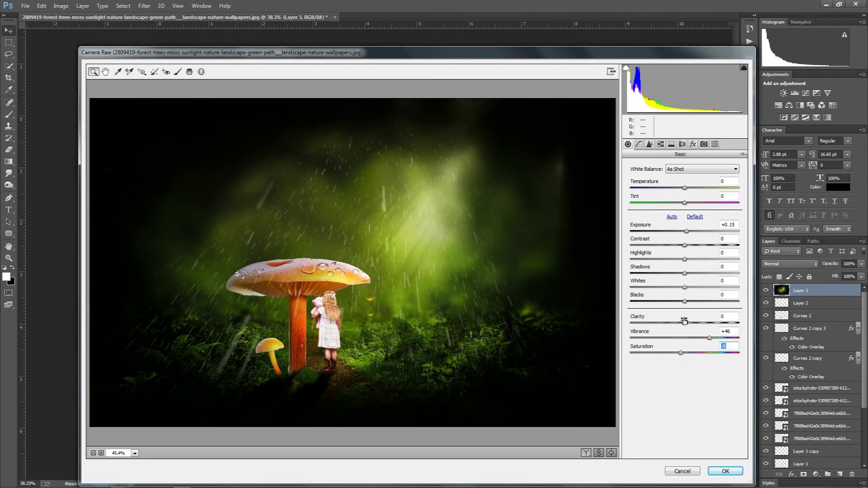
mouse_move(685, 273)
left_mouse_down()
mouse_move(700, 260)
mouse_move(709, 266)
mouse_move(670, 247)
mouse_move(702, 248)
mouse_move(683, 235)
left_mouse_up()
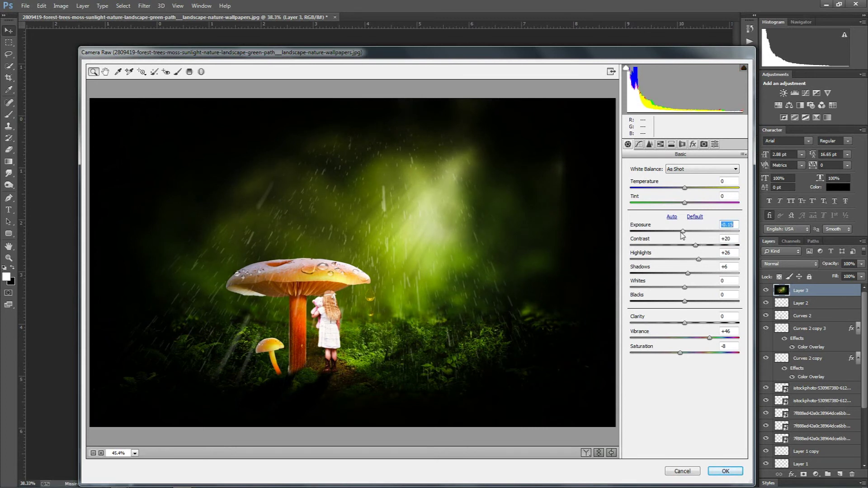
Step: Add a post-crop vignette darkening the corners with raised highlight protection
left_click(692, 144)
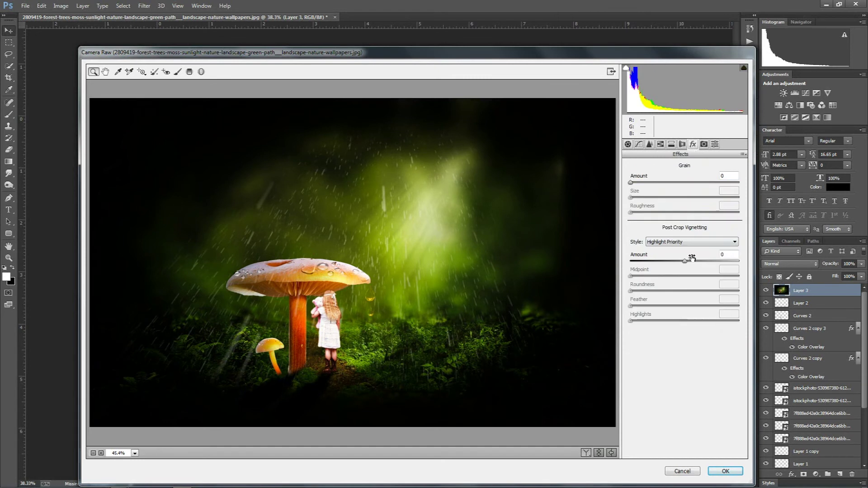
mouse_move(685, 262)
left_mouse_down()
mouse_move(656, 262)
mouse_move(679, 262)
left_mouse_up()
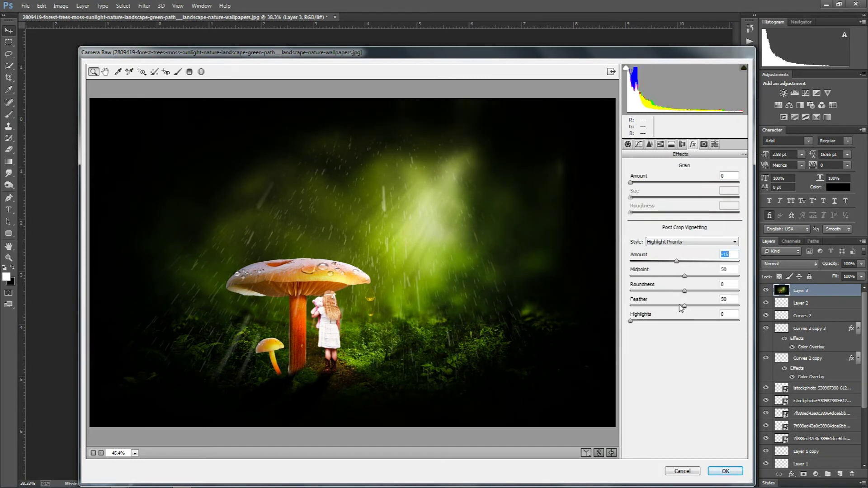
left_click_drag(631, 321, 686, 320)
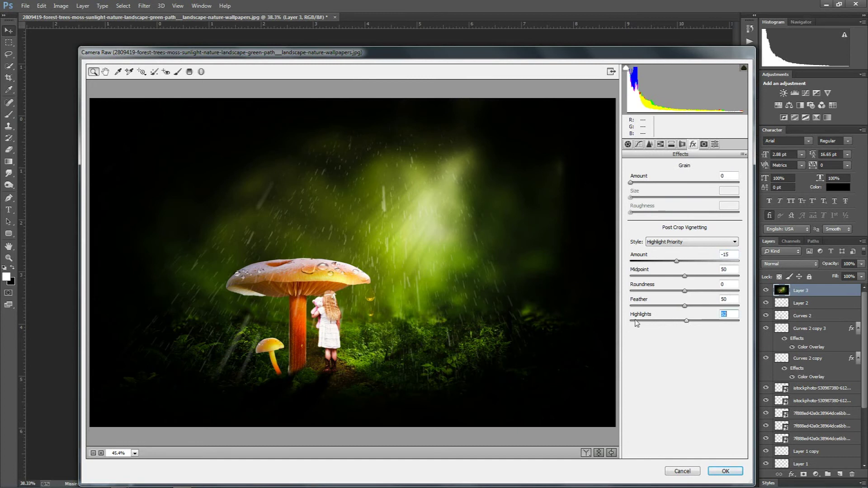
Step: Pull the tone curve's dark end down to deepen shadows and apply the filter
left_click(639, 145)
left_click(682, 263)
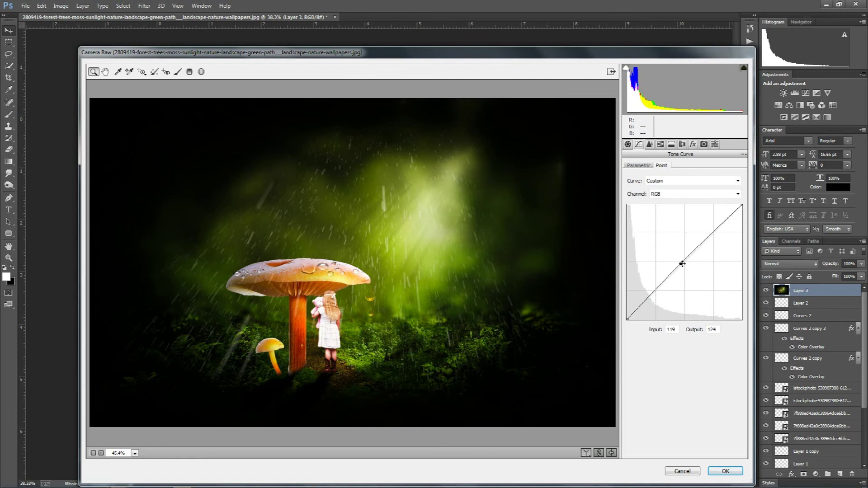
left_click_drag(630, 313, 632, 315)
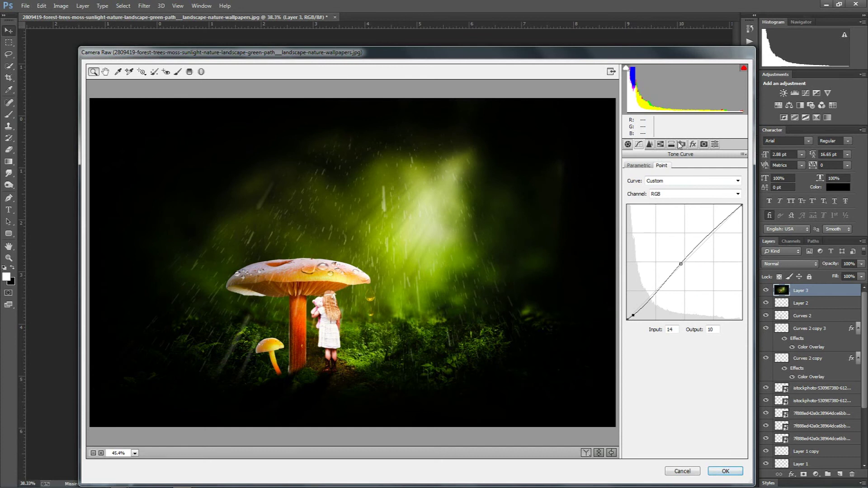
left_click(725, 470)
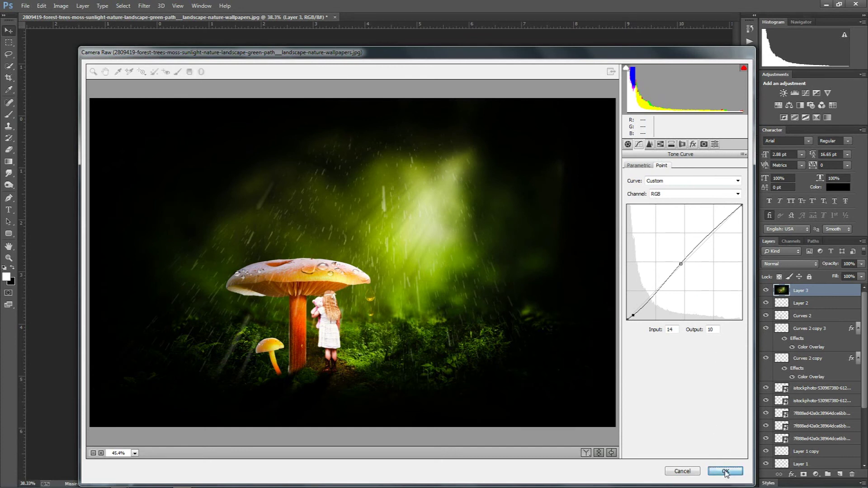
left_click(655, 344)
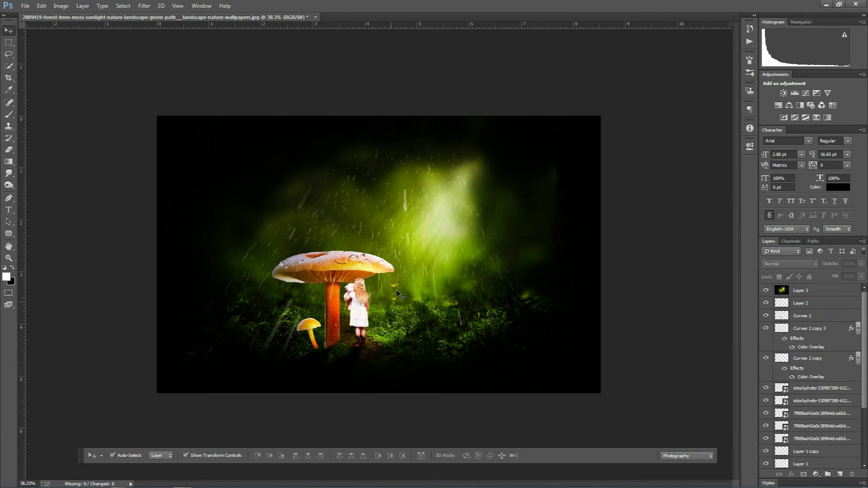
Step: Delete the unwanted Layer 4 and add a fresh empty layer above Layer 3
scroll(399, 286, "up", 2)
scroll(400, 286, "down", 1)
scroll(400, 287, "down", 1)
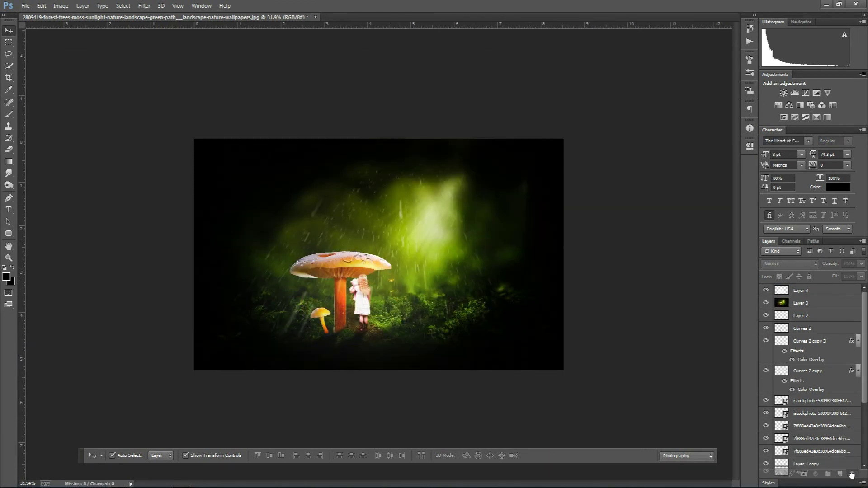
left_click_drag(832, 292, 852, 475)
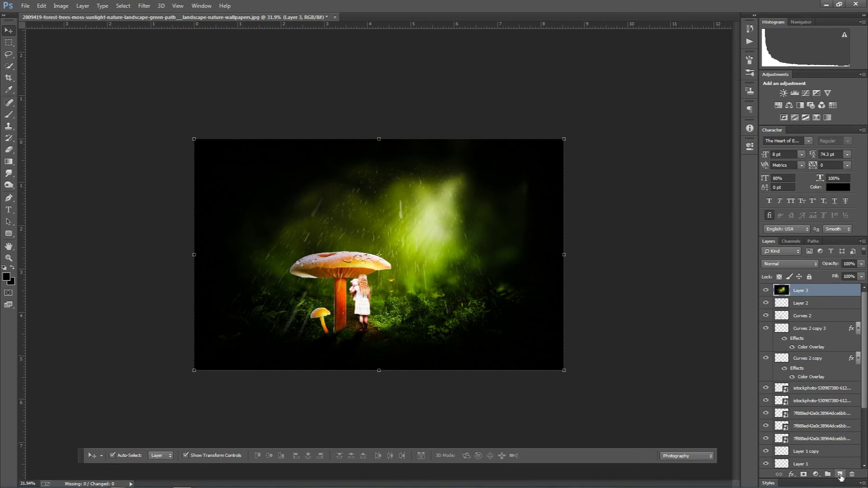
left_click(839, 475)
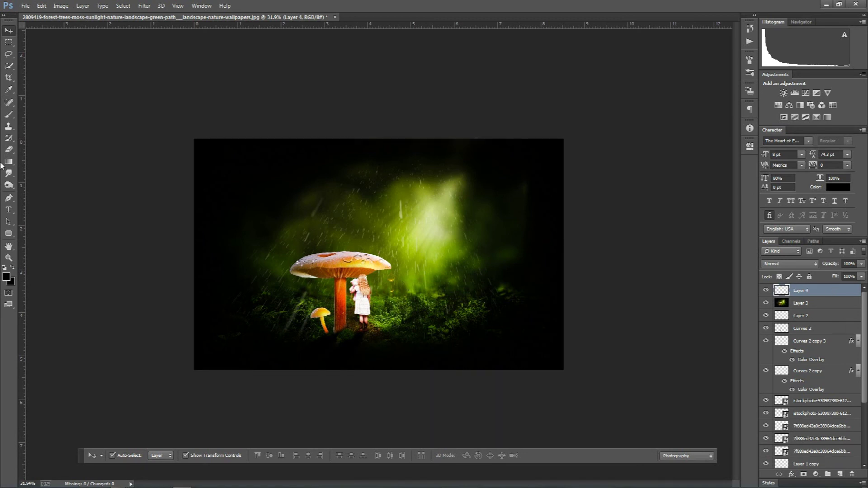
Step: Paint white brush strokes over the mushroom and girl area
left_click(9, 114)
left_click(13, 268)
mouse_move(316, 289)
left_mouse_down()
mouse_move(309, 303)
mouse_move(414, 298)
mouse_move(452, 289)
mouse_move(474, 271)
left_mouse_up()
left_click(8, 31)
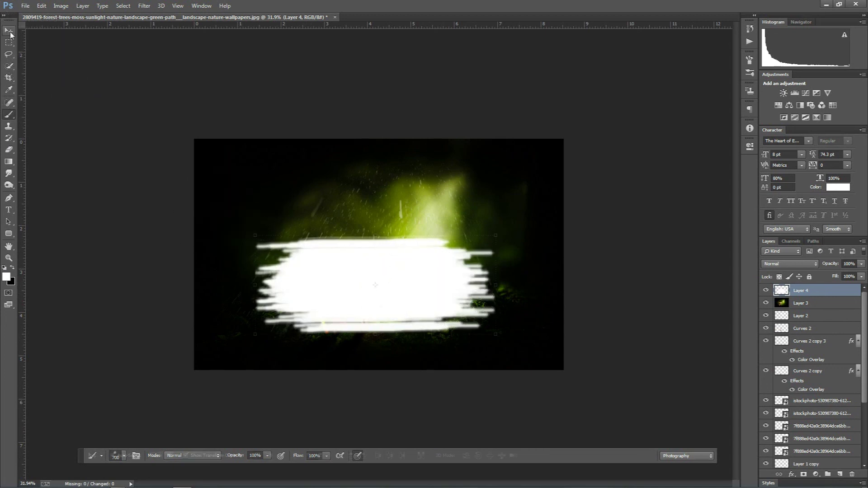
Step: Blur the white strokes into a soft glow with a heavy Gaussian Blur (about 450 px)
left_click(144, 6)
mouse_move(148, 113)
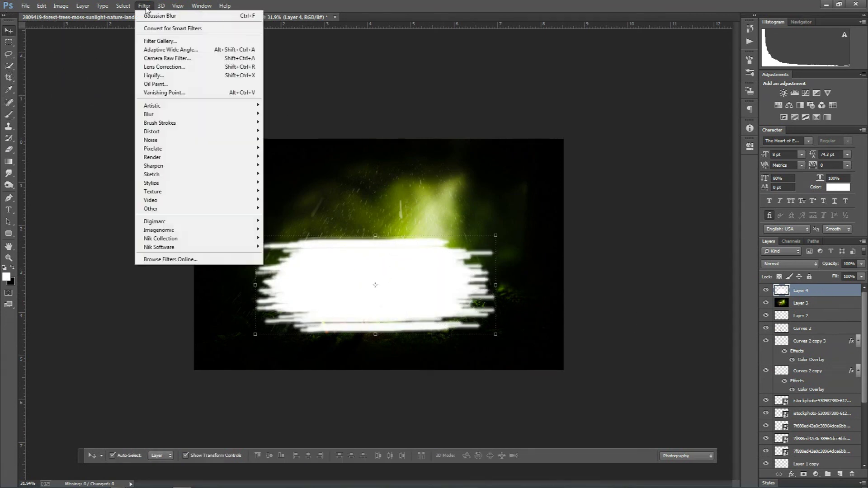
left_click(289, 177)
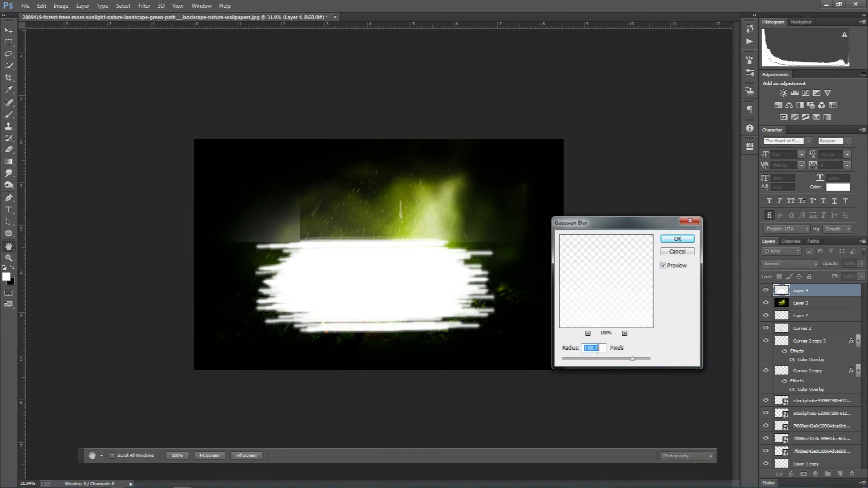
left_click_drag(602, 359, 629, 359)
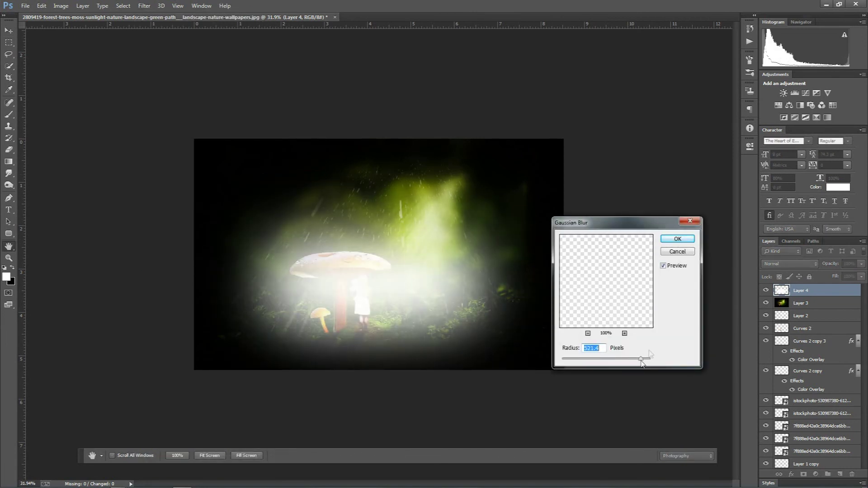
left_click(635, 359)
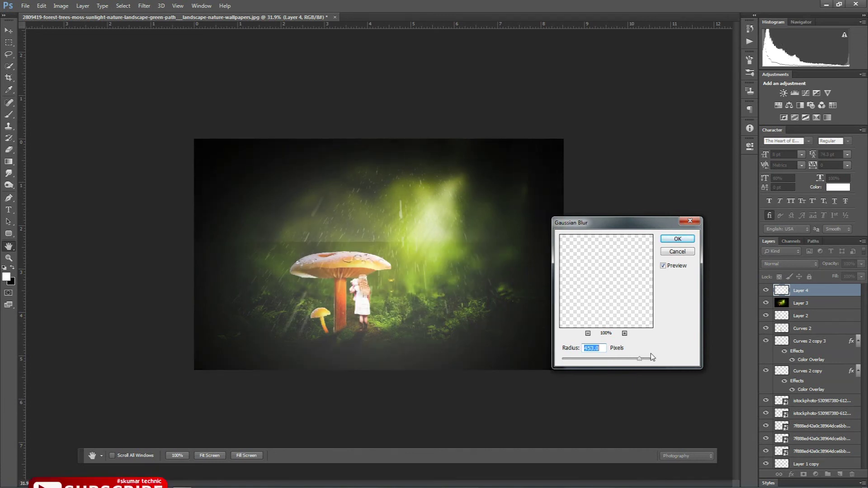
left_click(676, 239)
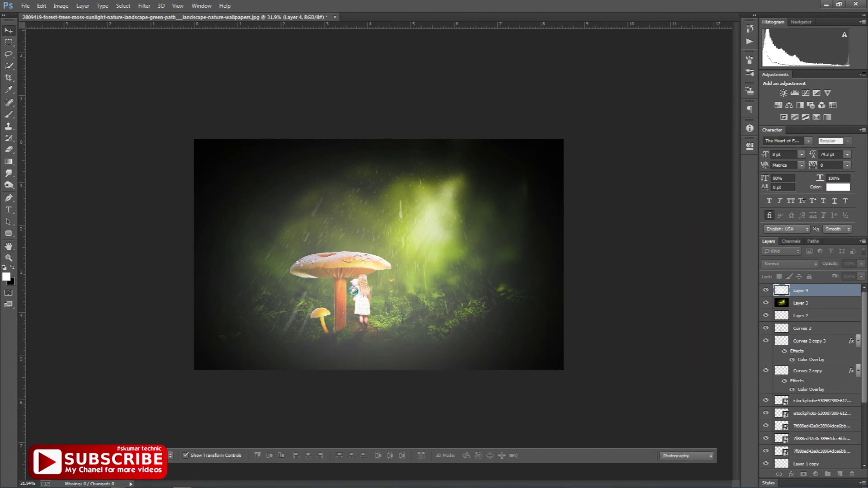
Step: Lower the glow layer's Fill to about a third
left_click(861, 276)
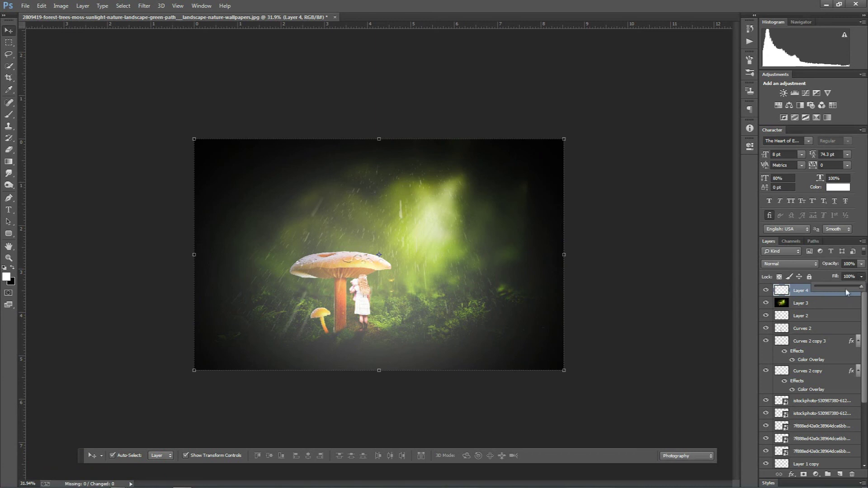
left_click_drag(824, 287, 846, 277)
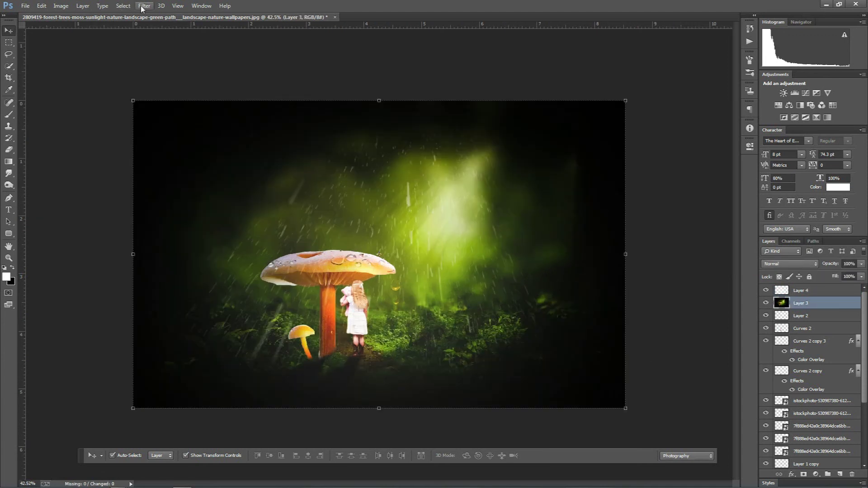
left_click(144, 5)
Step: In Camera Raw Basic, set Contrast -13, Shadows -30, Whites +18, Vibrance +14, Saturation -13
left_click(165, 57)
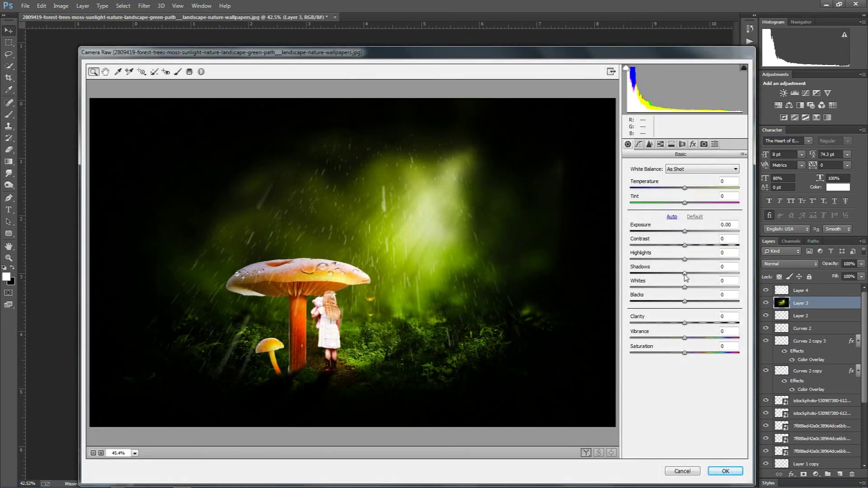
left_click(685, 273)
left_click_drag(689, 268, 684, 276)
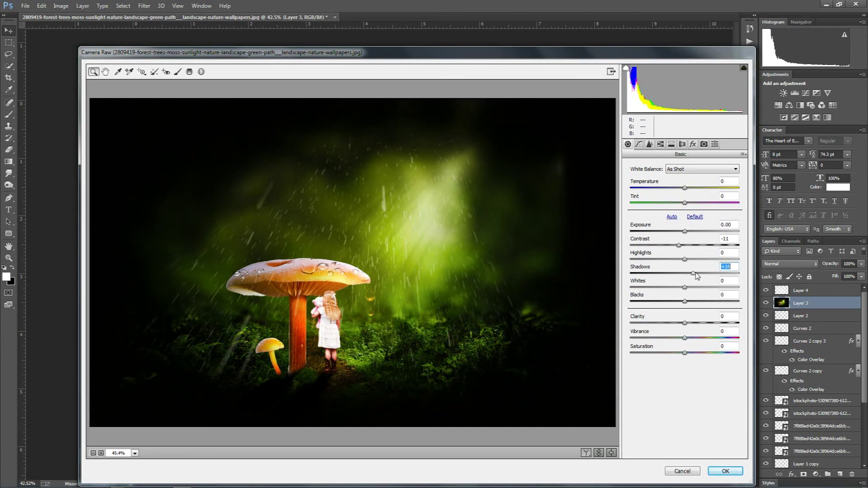
mouse_move(684, 275)
left_mouse_down()
mouse_move(677, 299)
mouse_move(709, 291)
mouse_move(661, 276)
left_mouse_up()
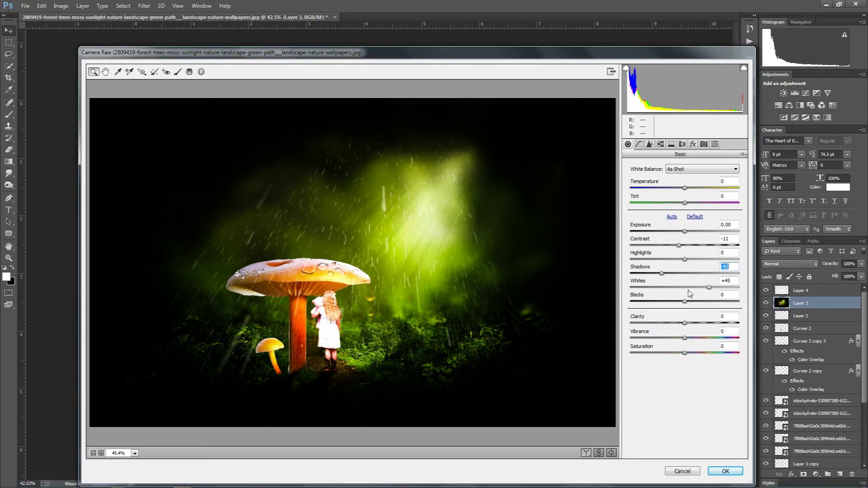
left_click_drag(709, 287, 693, 288)
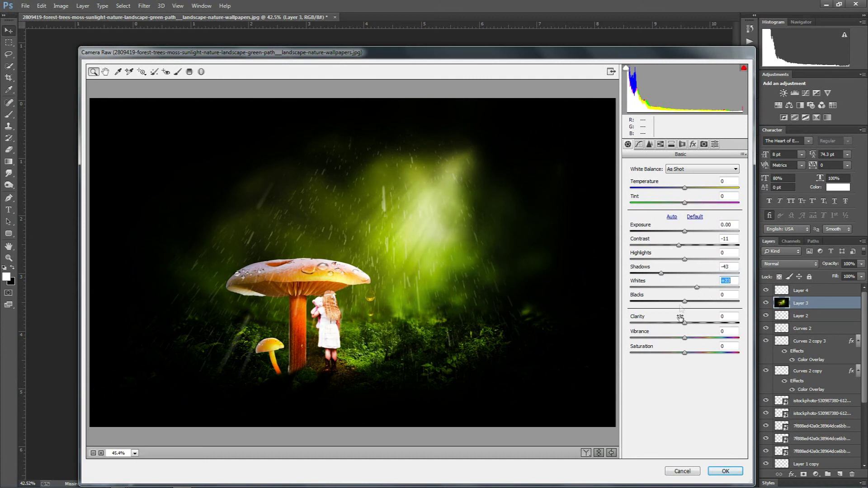
mouse_move(684, 338)
left_mouse_down()
mouse_move(747, 343)
mouse_move(674, 338)
mouse_move(709, 340)
mouse_move(663, 353)
mouse_move(711, 353)
mouse_move(673, 358)
left_mouse_up()
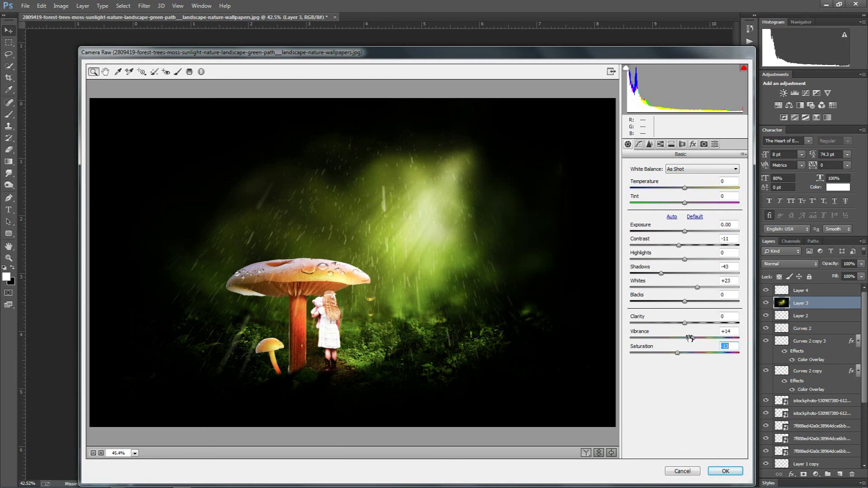
left_click_drag(692, 288, 694, 286)
mouse_move(678, 245)
left_mouse_down()
mouse_move(669, 245)
mouse_move(678, 245)
left_mouse_up()
mouse_move(661, 273)
left_mouse_down()
mouse_move(674, 275)
mouse_move(683, 261)
left_mouse_up()
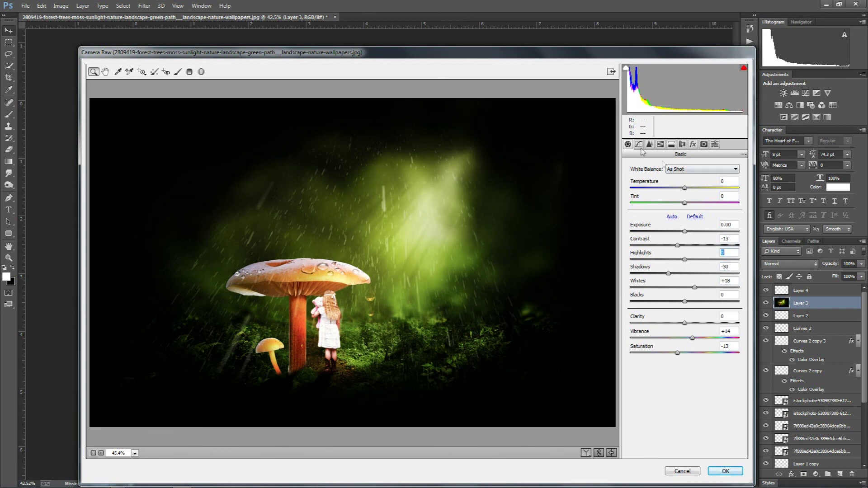
Step: Split-tone with Shadows Hue 24 and Saturation 24 plus a warm highlight tint, then apply
left_click(650, 144)
left_click(660, 144)
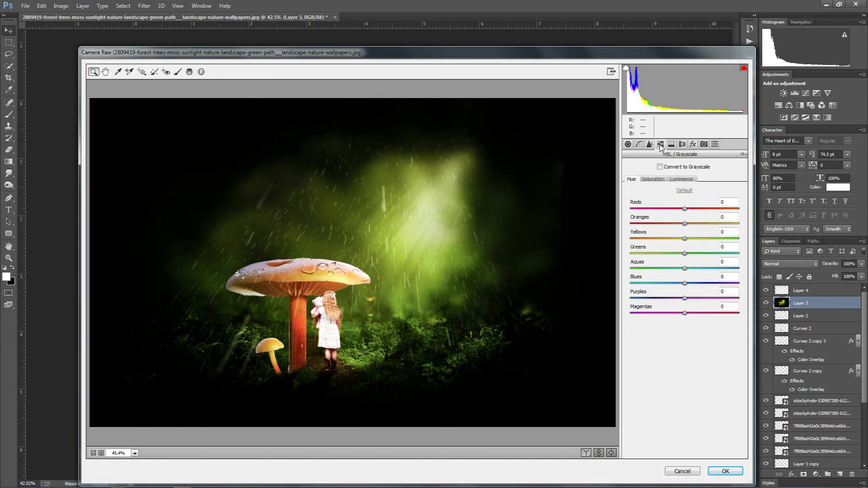
left_click(671, 144)
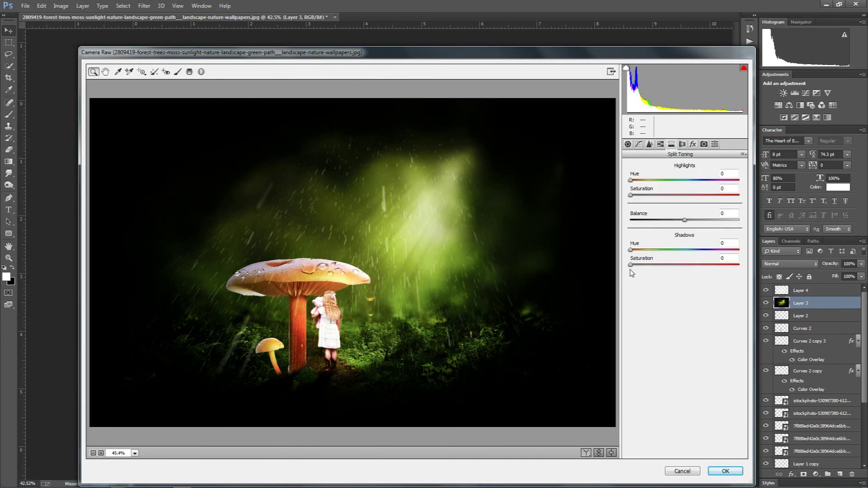
left_click_drag(630, 249, 638, 249)
left_click_drag(630, 264, 639, 268)
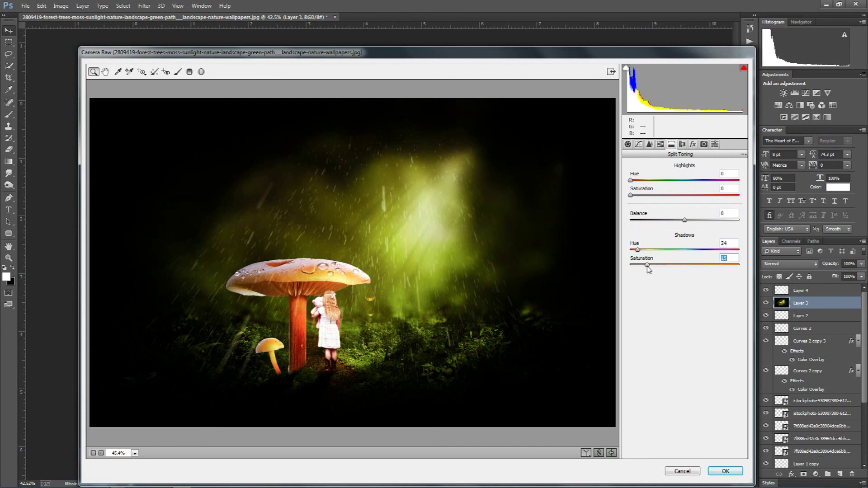
mouse_move(639, 268)
left_mouse_down()
mouse_move(699, 271)
mouse_move(651, 271)
mouse_move(660, 268)
left_mouse_up()
left_click_drag(661, 267, 658, 268)
mouse_move(630, 195)
left_mouse_down()
mouse_move(649, 194)
mouse_move(630, 193)
mouse_move(639, 193)
left_mouse_up()
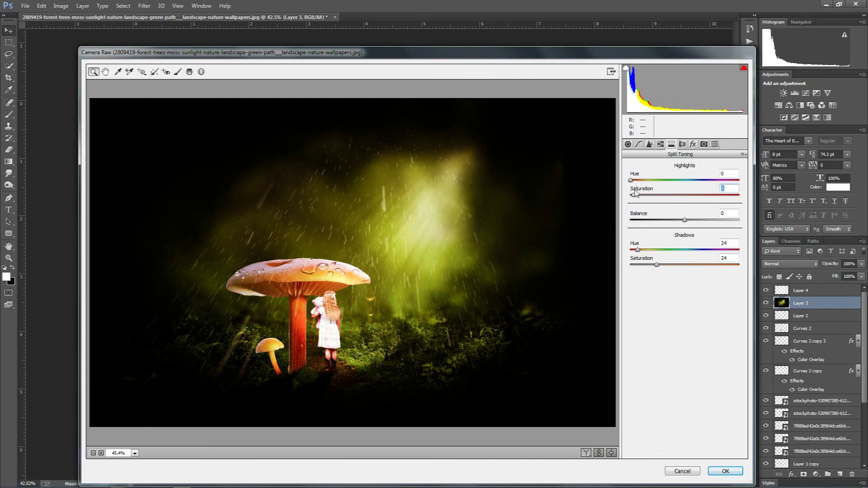
left_click(736, 471)
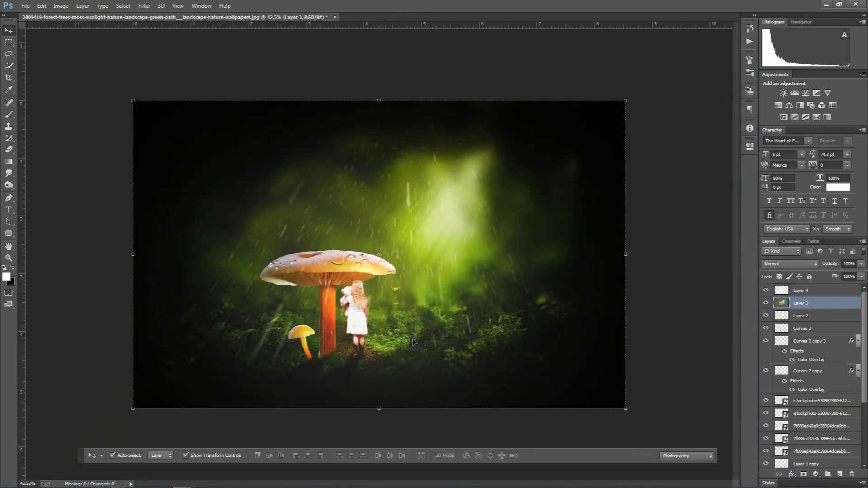
left_click(658, 355)
scroll(512, 361, "down", 1)
scroll(520, 343, "down", 1)
scroll(519, 336, "up", 1)
scroll(510, 332, "up", 2)
scroll(510, 331, "down", 1)
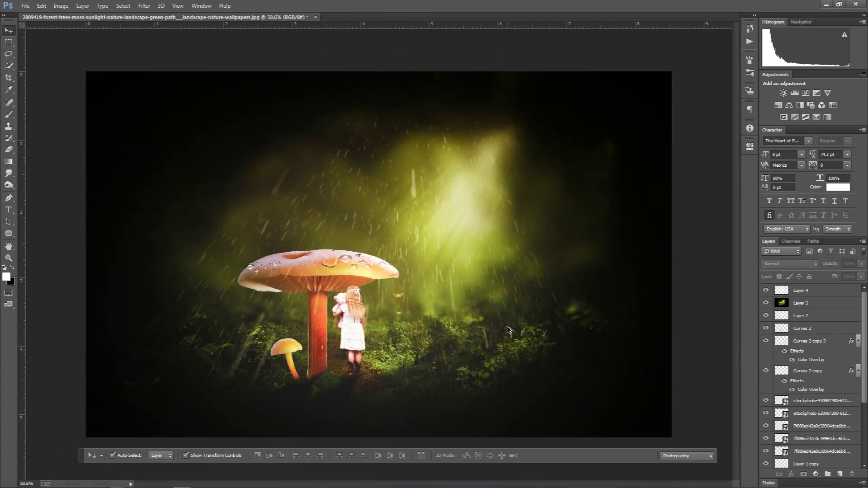